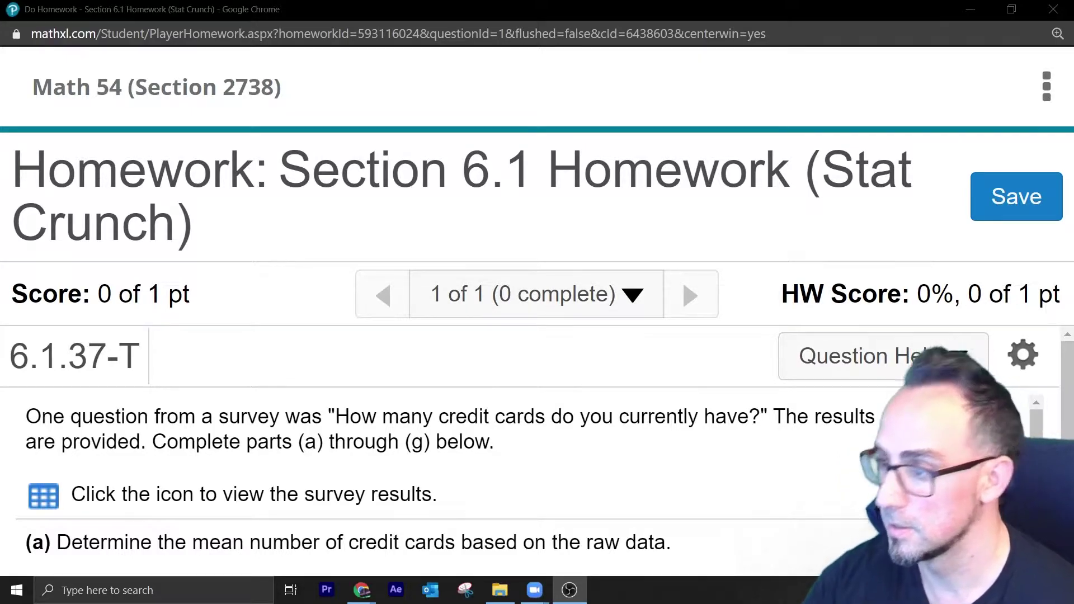
Read the credit card survey question, look over its survey results table, and read what part (a) asks for
{"action": "left_click_drag", "start_coordinate": [484, 416], "coordinate": [737, 418]}
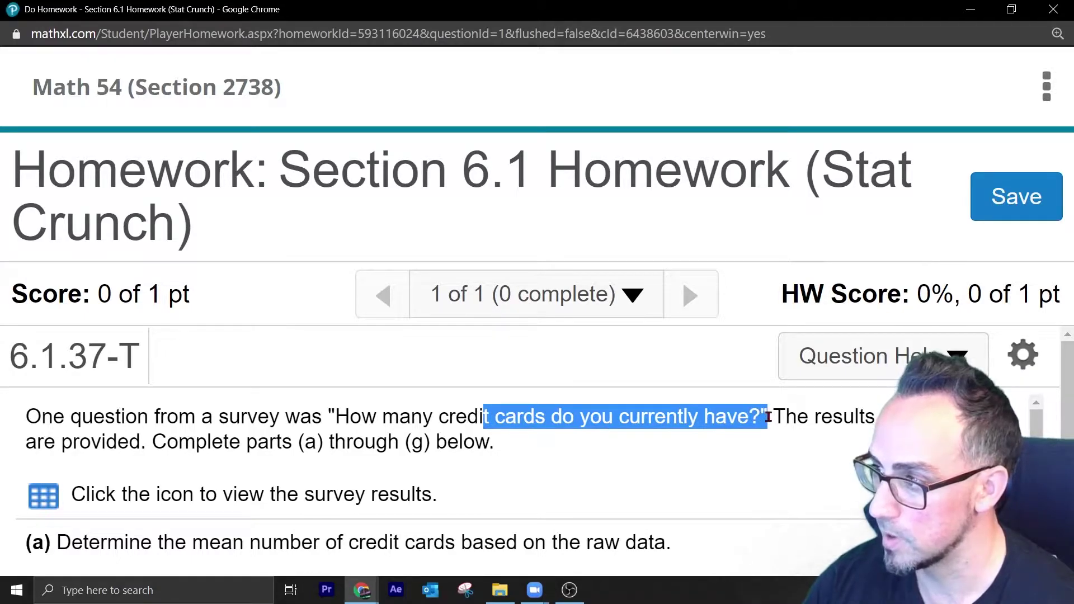
{"action": "left_click_drag", "start_coordinate": [819, 417], "coordinate": [861, 436]}
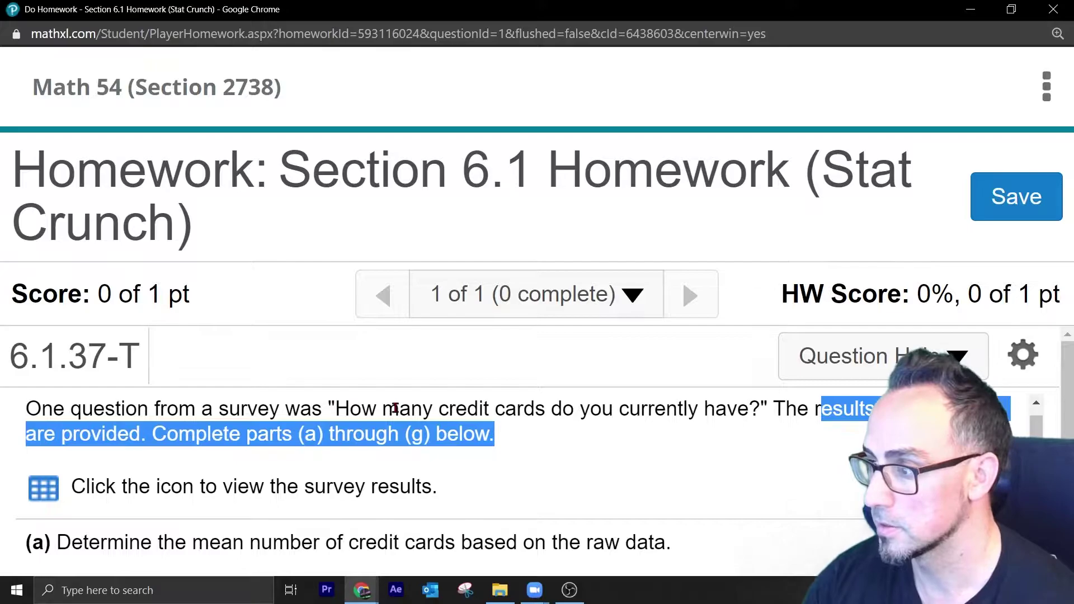
{"action": "scroll", "coordinate": [52, 474], "scroll_direction": "down", "scroll_amount": 1}
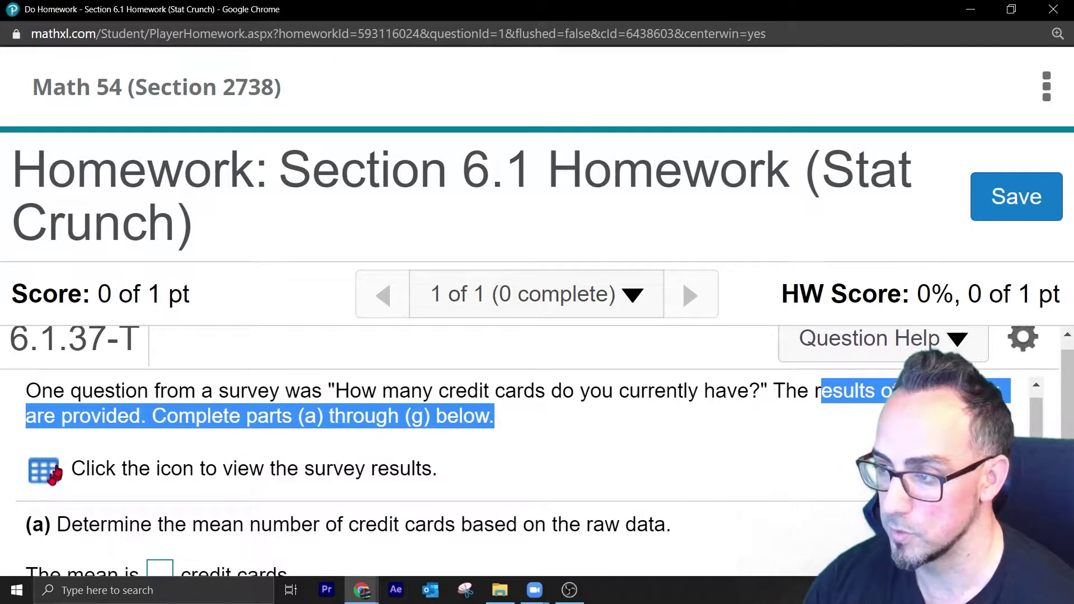
{"action": "left_click", "coordinate": [54, 471]}
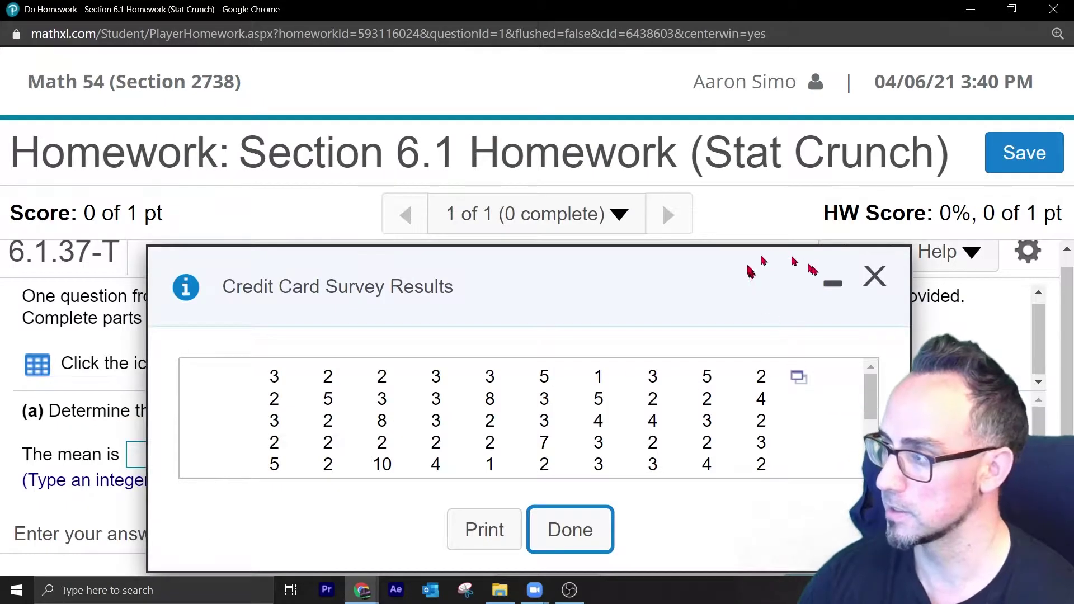
{"action": "left_click", "coordinate": [864, 276]}
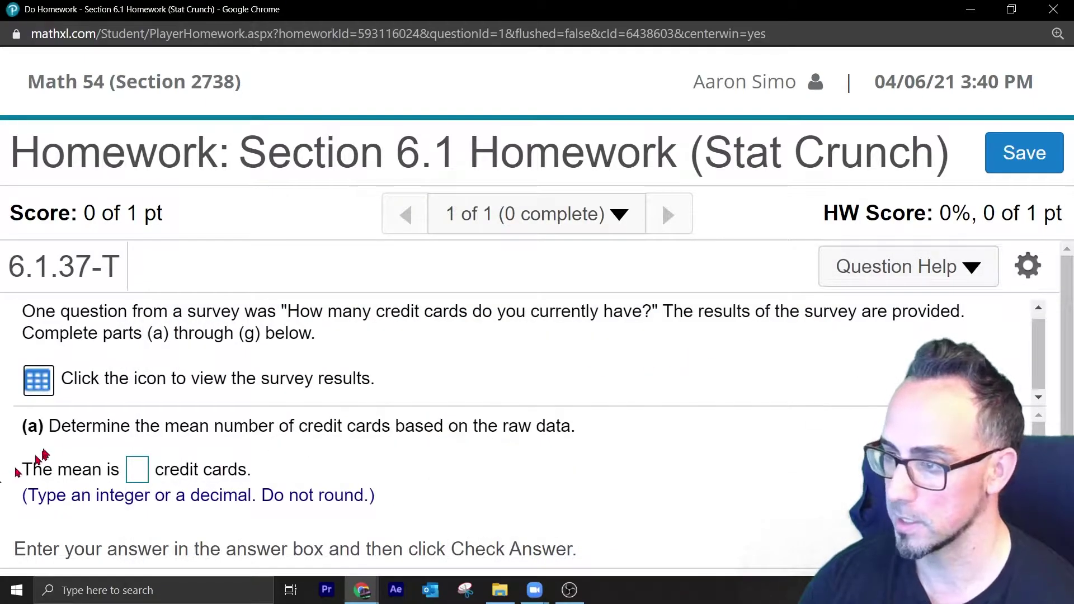
{"action": "left_click_drag", "start_coordinate": [160, 426], "coordinate": [595, 426]}
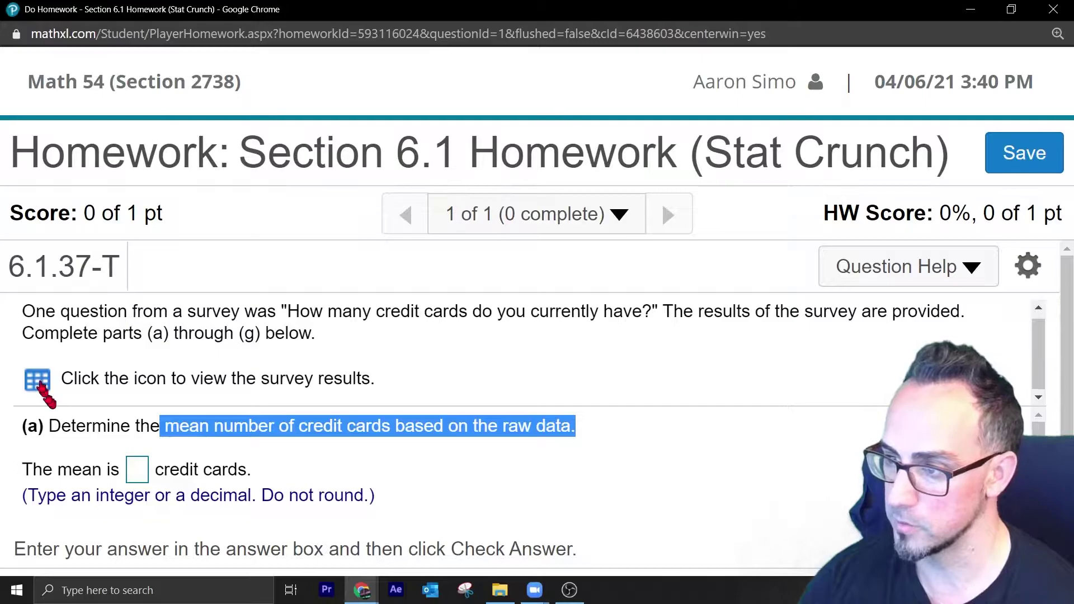
Open the credit card survey results data set in StatCrunch
{"action": "left_click", "coordinate": [39, 383]}
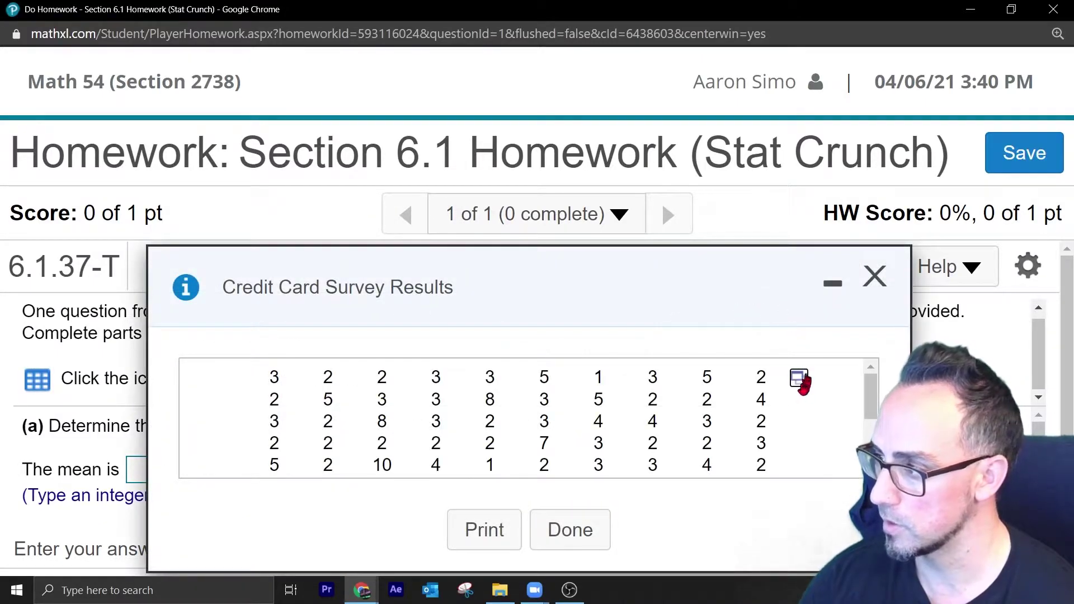
{"action": "left_click", "coordinate": [798, 379]}
{"action": "left_click", "coordinate": [838, 415]}
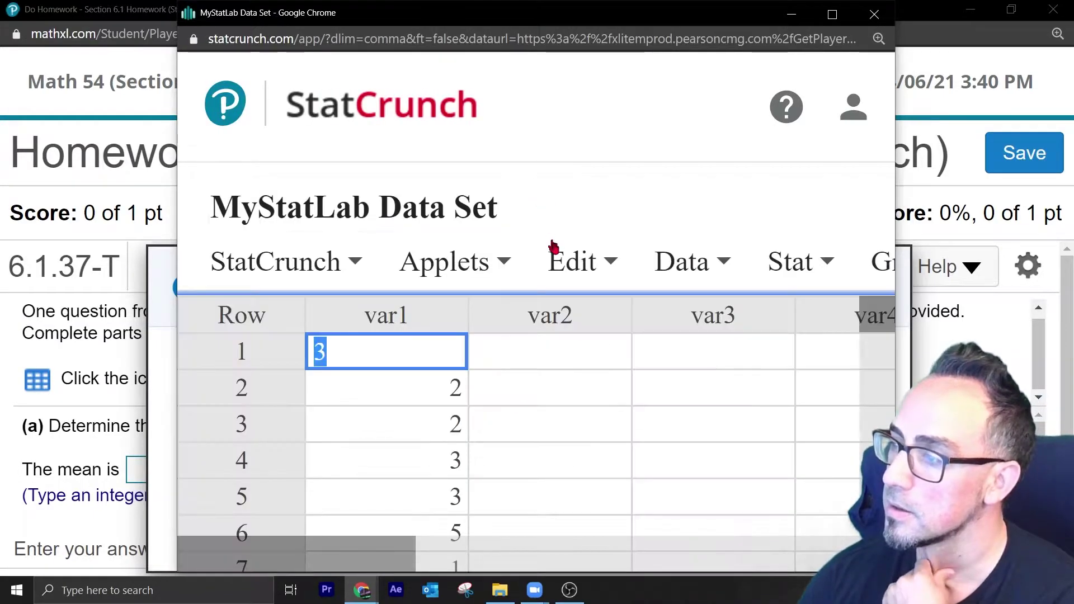
{"action": "left_click", "coordinate": [547, 248]}
{"action": "key", "text": "ctrl+minus"}
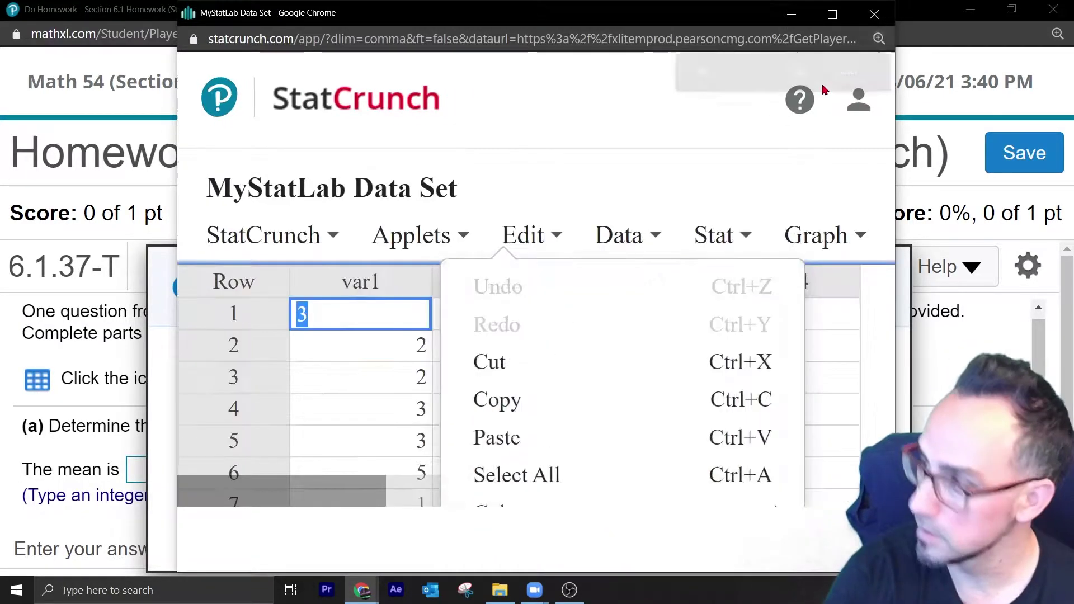
{"action": "key", "text": "ctrl+minus"}
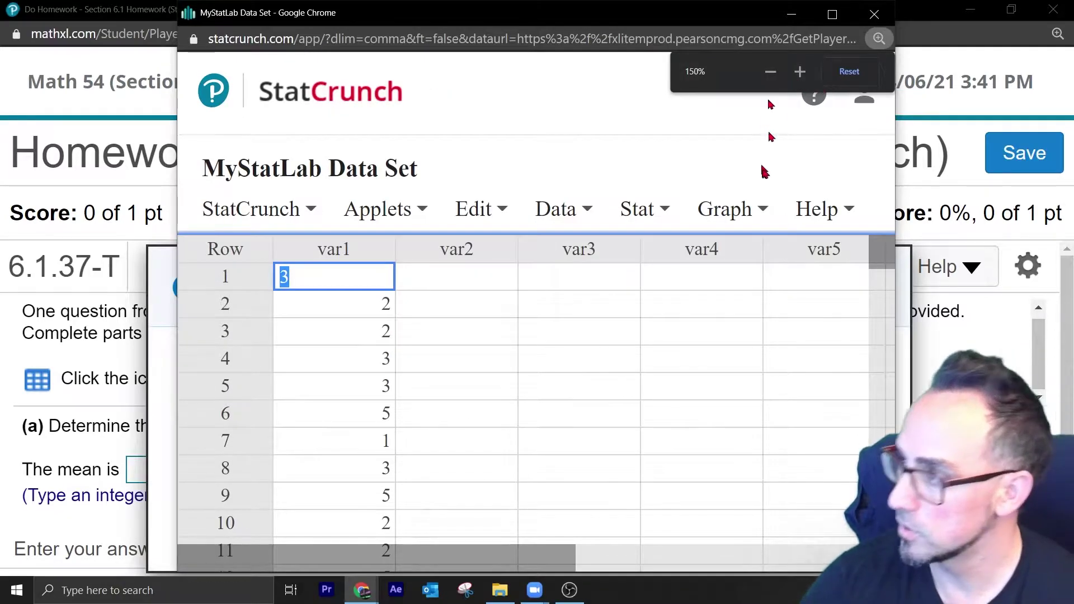
Compute the column summary statistics for var1
{"action": "left_click", "coordinate": [681, 203]}
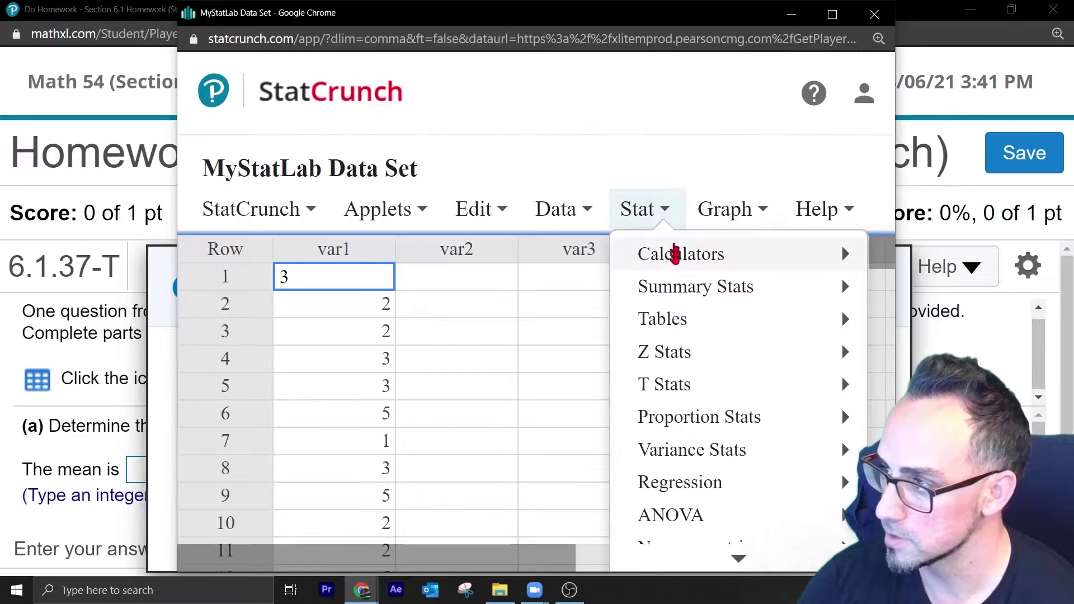
{"action": "mouse_move", "coordinate": [675, 264]}
{"action": "mouse_move", "coordinate": [719, 285]}
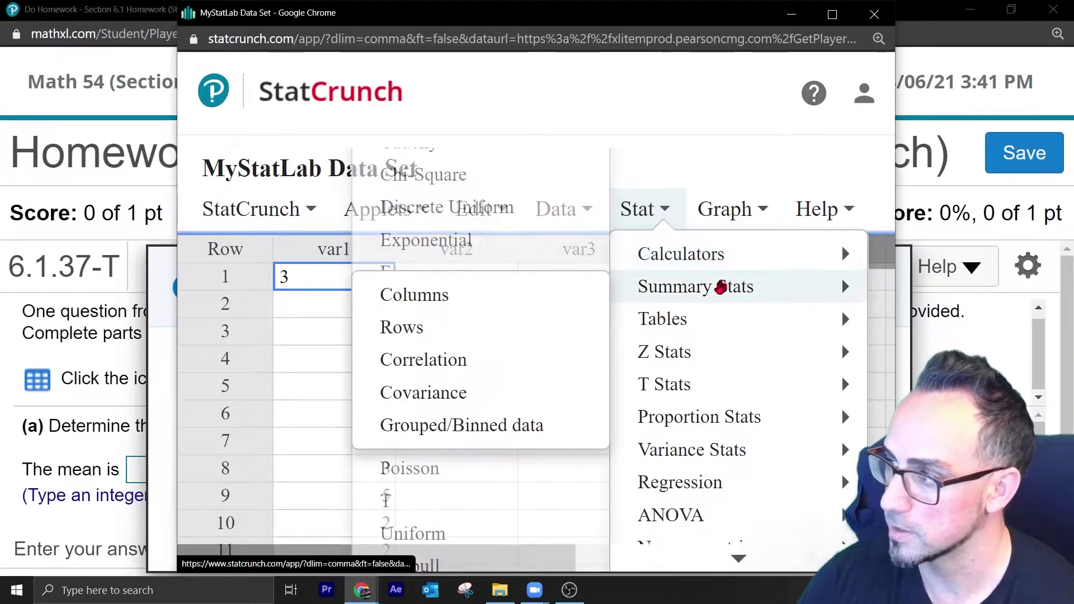
{"action": "left_click", "coordinate": [475, 296]}
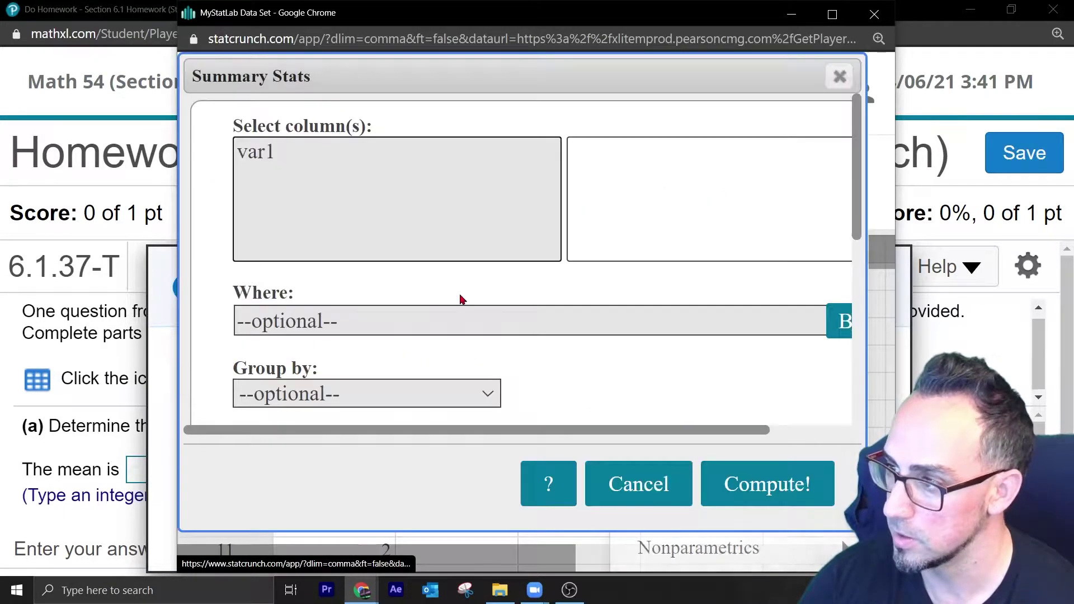
{"action": "left_click", "coordinate": [347, 159]}
{"action": "left_click", "coordinate": [757, 484]}
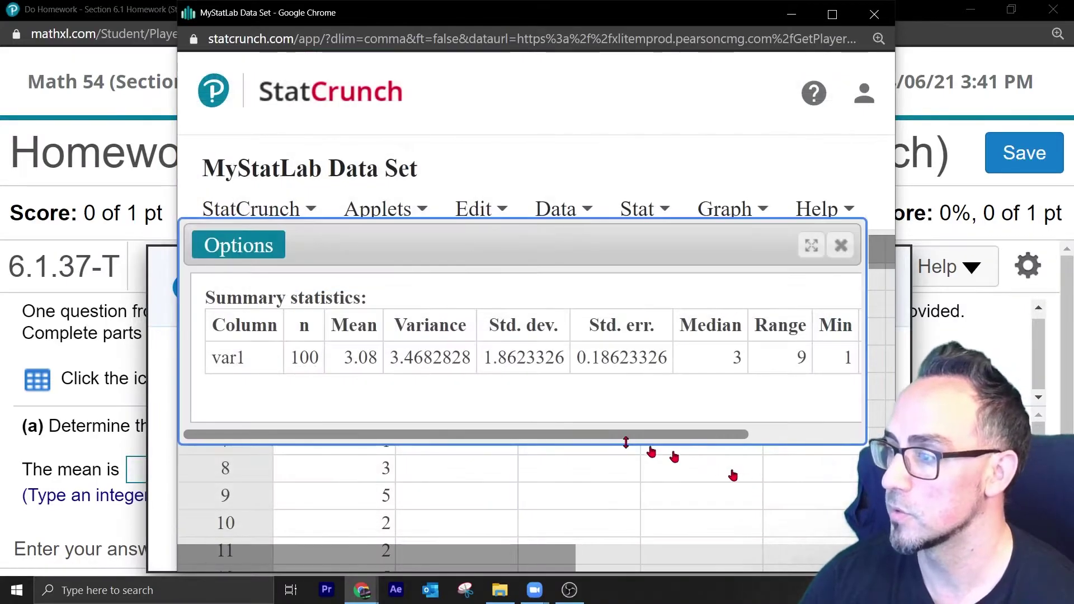
Take the mean from the summary statistics, return to the homework, and submit 3.08 as the part (a) answer
{"action": "double_click", "coordinate": [352, 358]}
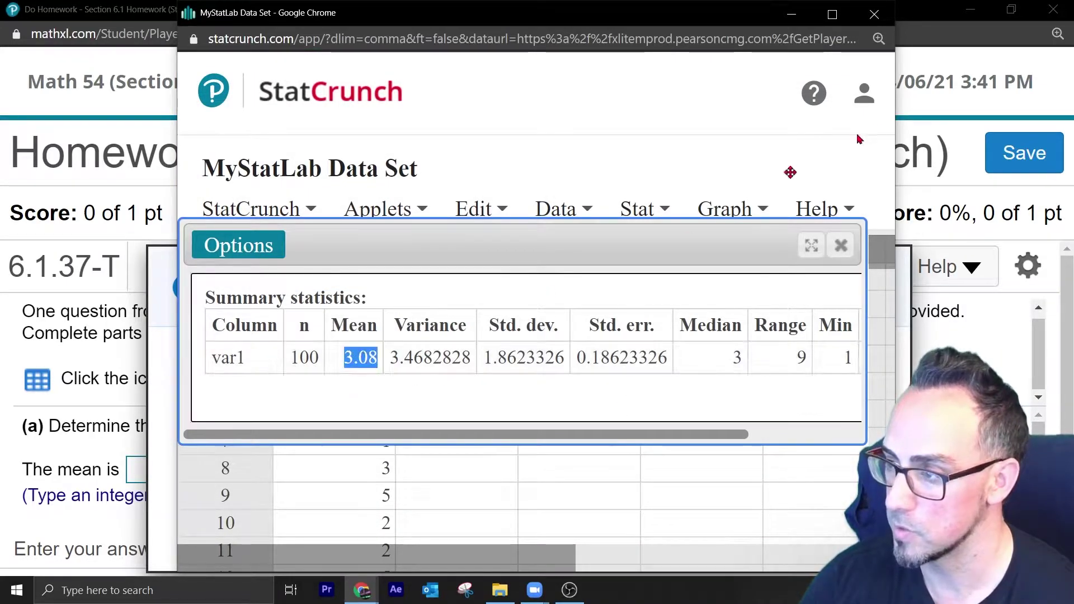
{"action": "left_click", "coordinate": [101, 384]}
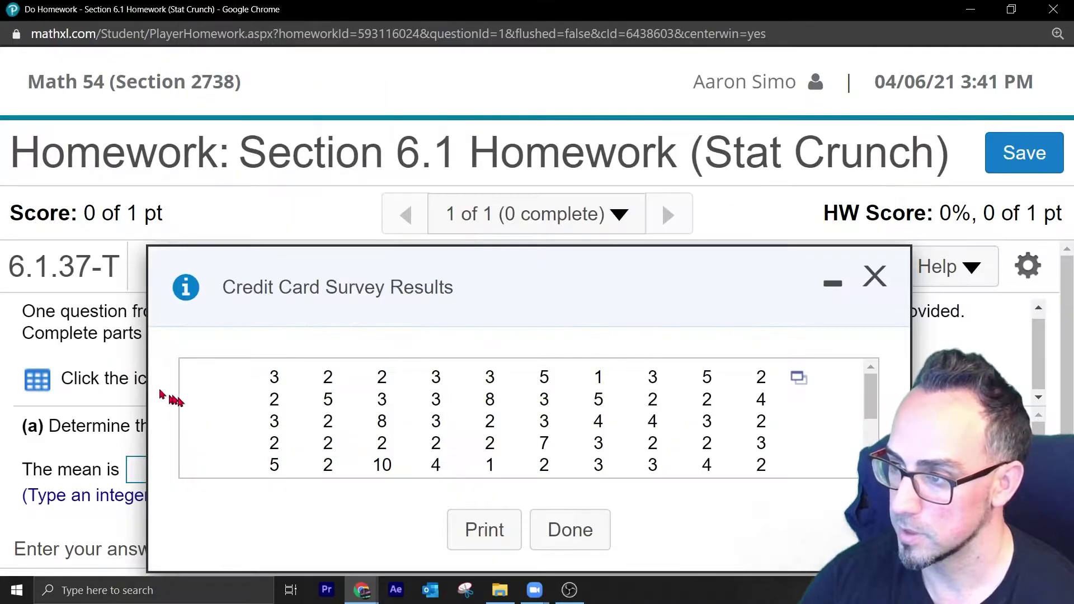
{"action": "left_click", "coordinate": [875, 276]}
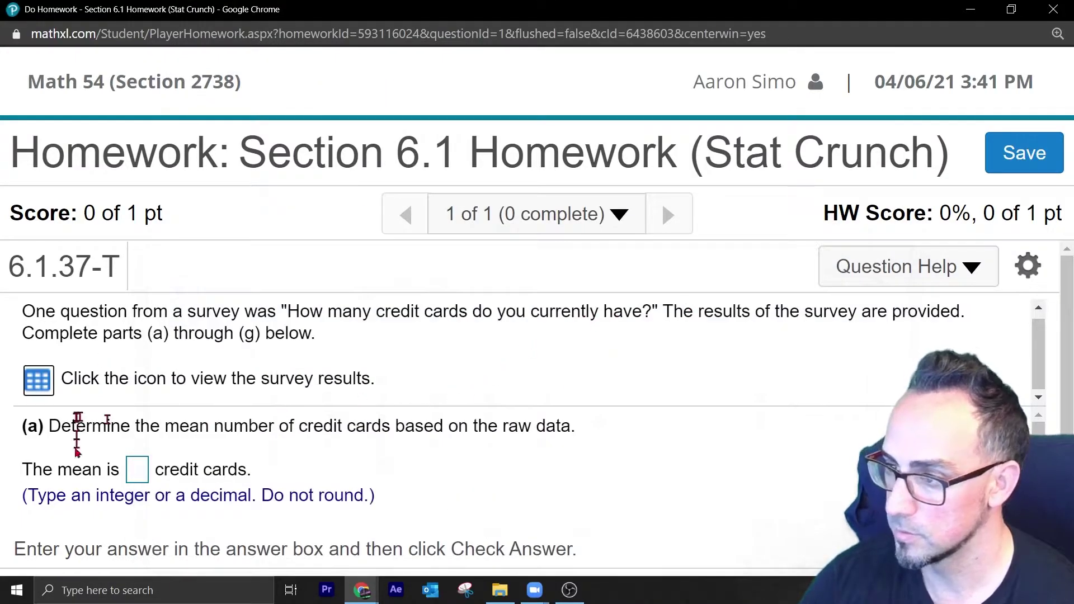
{"action": "left_click", "coordinate": [137, 474]}
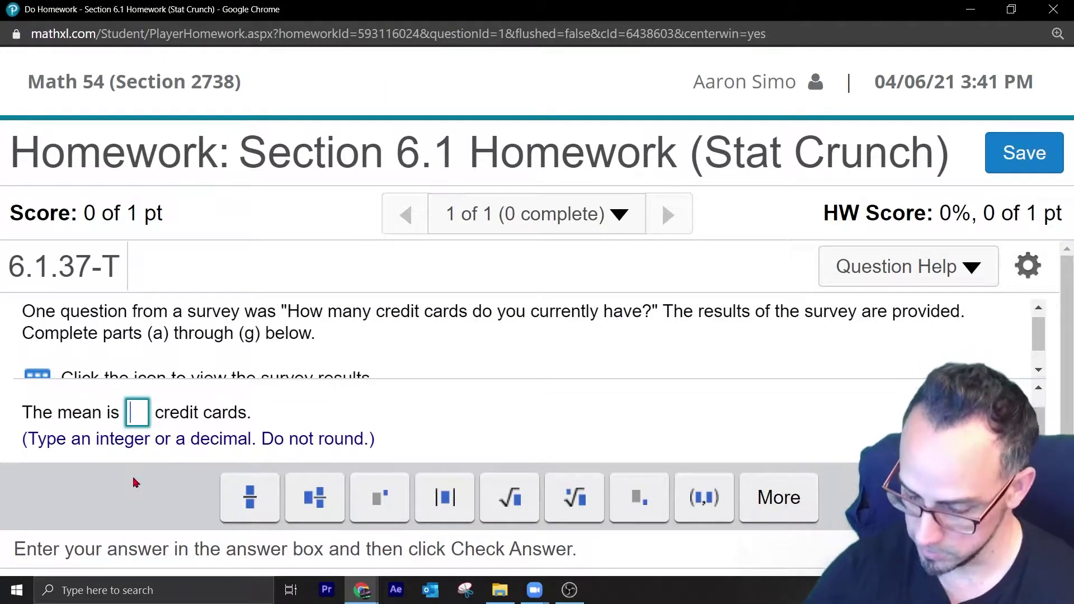
{"action": "type", "text": "3.08"}
{"action": "key", "text": "Return"}
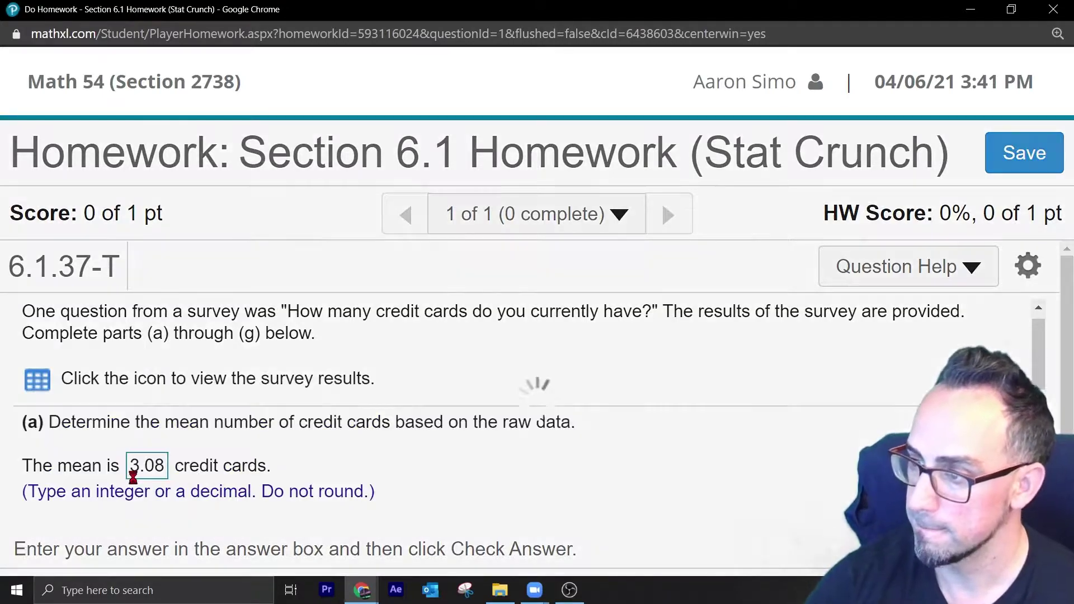
{"action": "left_click", "coordinate": [536, 450]}
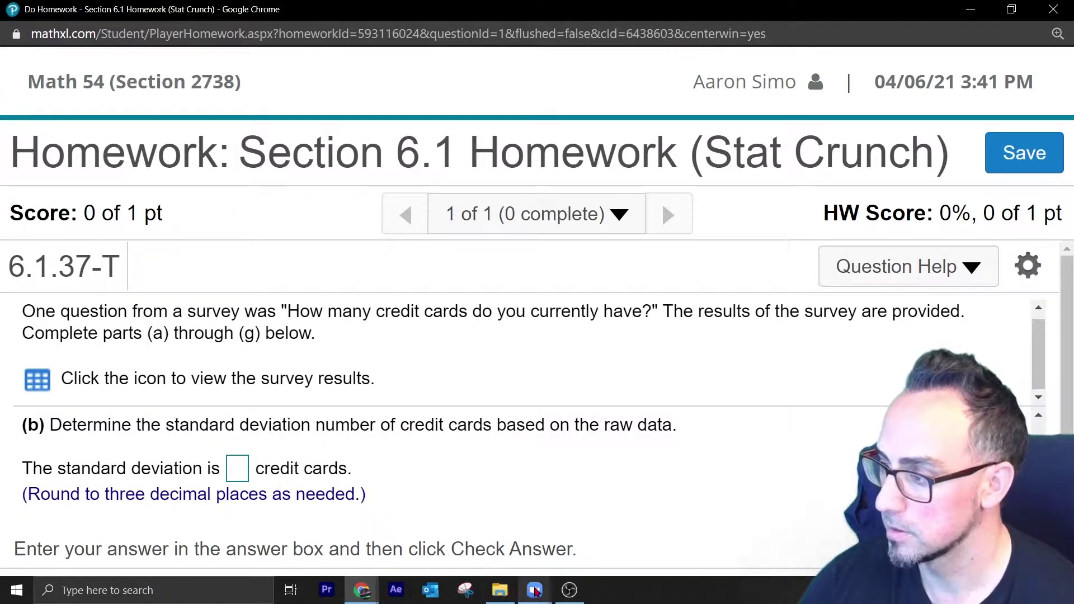
Try submitting 3.08 as the standard deviation in part (b), and dismiss the feedback
{"action": "left_click", "coordinate": [237, 468]}
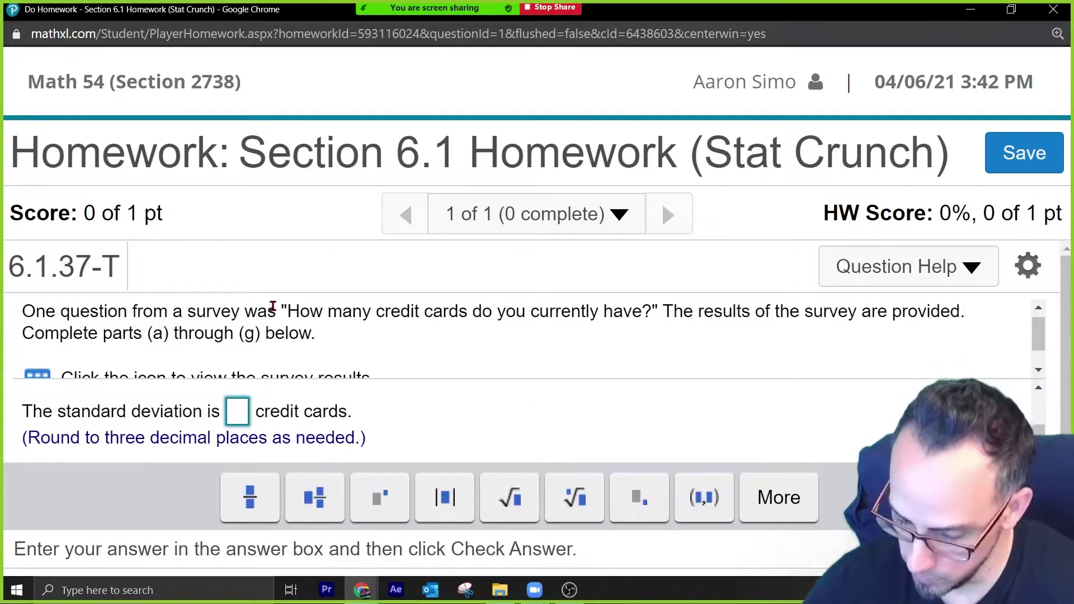
{"action": "type", "text": "3.08"}
{"action": "key", "text": "Return"}
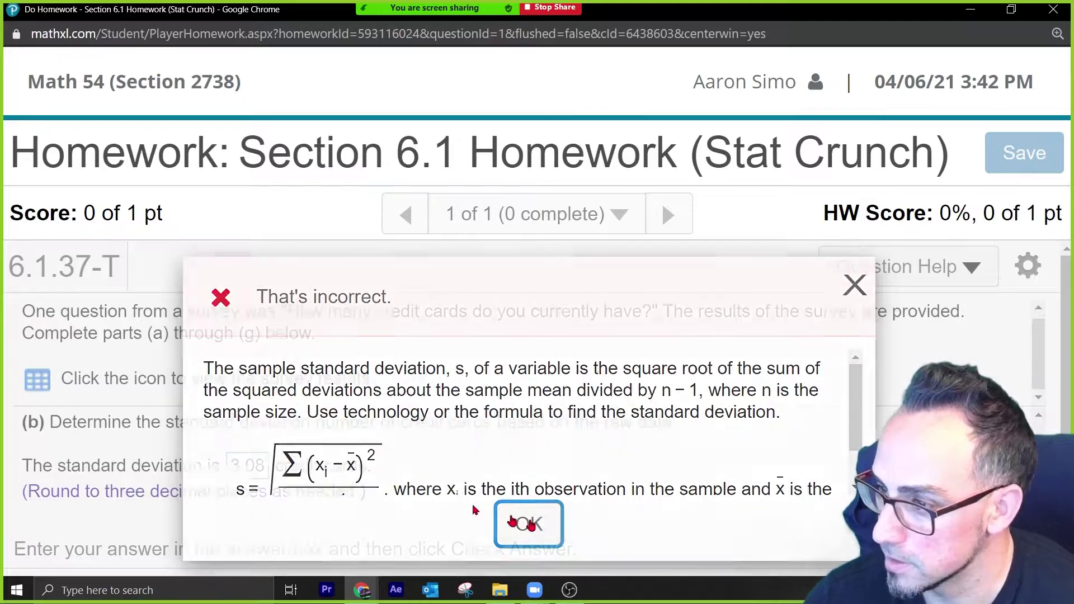
{"action": "left_click", "coordinate": [525, 520]}
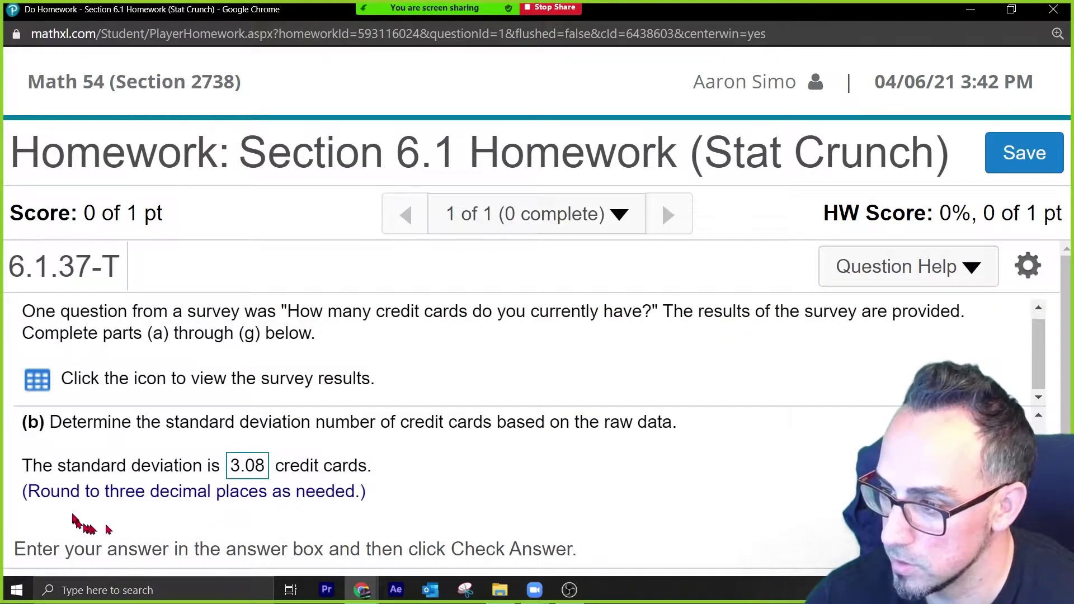
Review the part (b) rounding instruction and the survey question text, checking them against the StatCrunch summary statistics
{"action": "left_click_drag", "start_coordinate": [68, 491], "coordinate": [313, 492]}
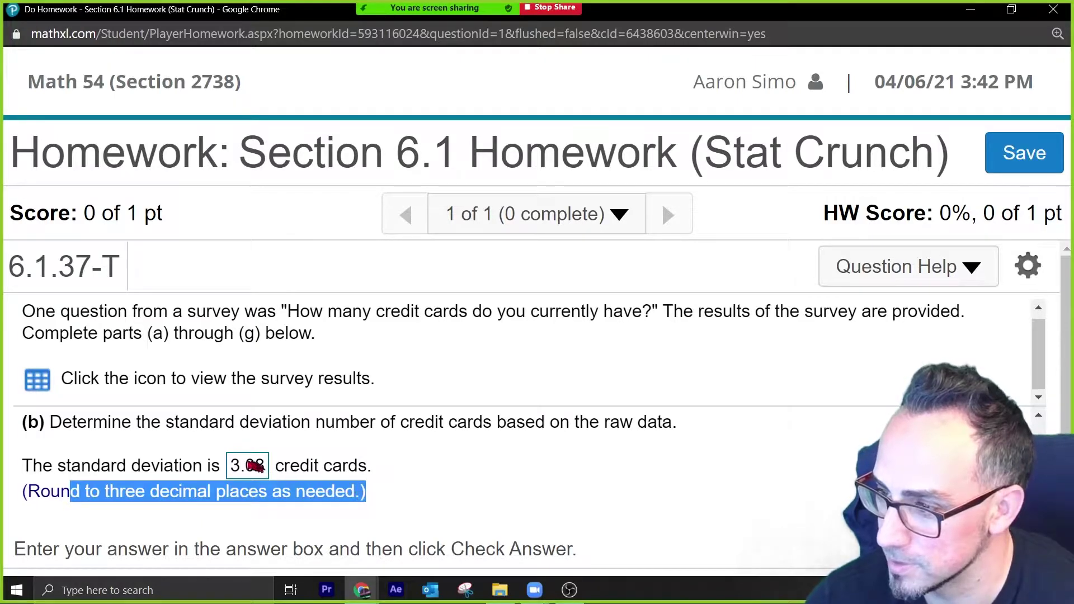
{"action": "scroll", "coordinate": [250, 465], "scroll_direction": "up", "scroll_amount": 3}
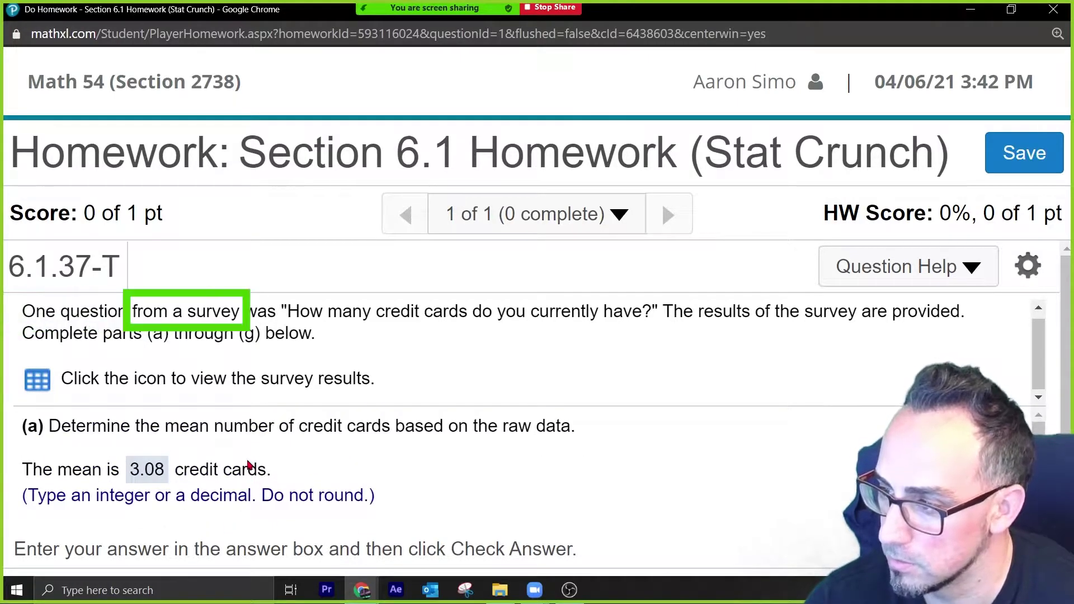
{"action": "scroll", "coordinate": [161, 478], "scroll_direction": "down", "scroll_amount": 3}
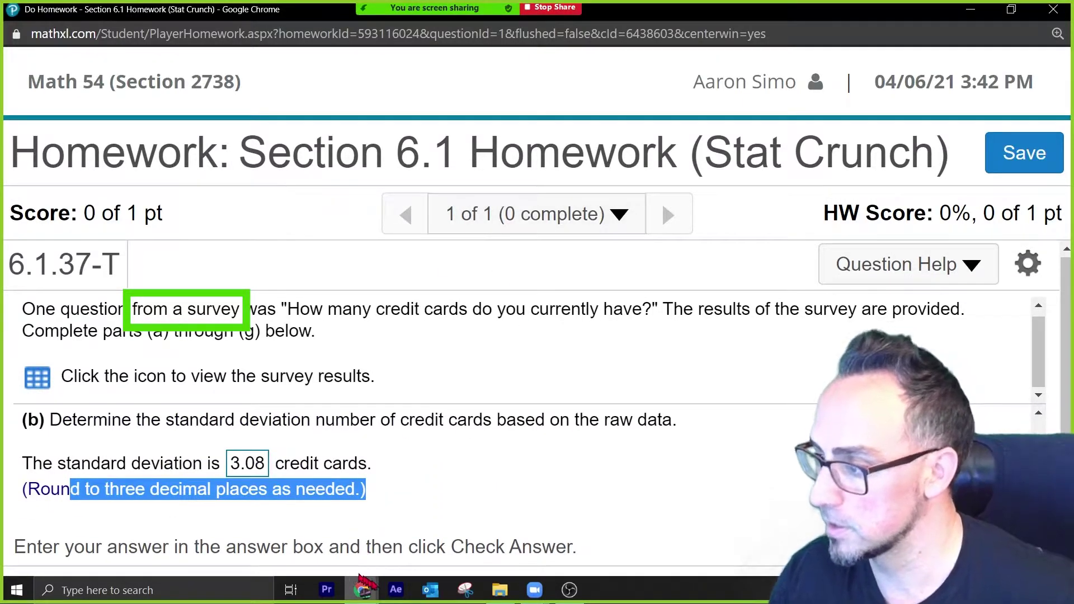
{"action": "mouse_move", "coordinate": [373, 587]}
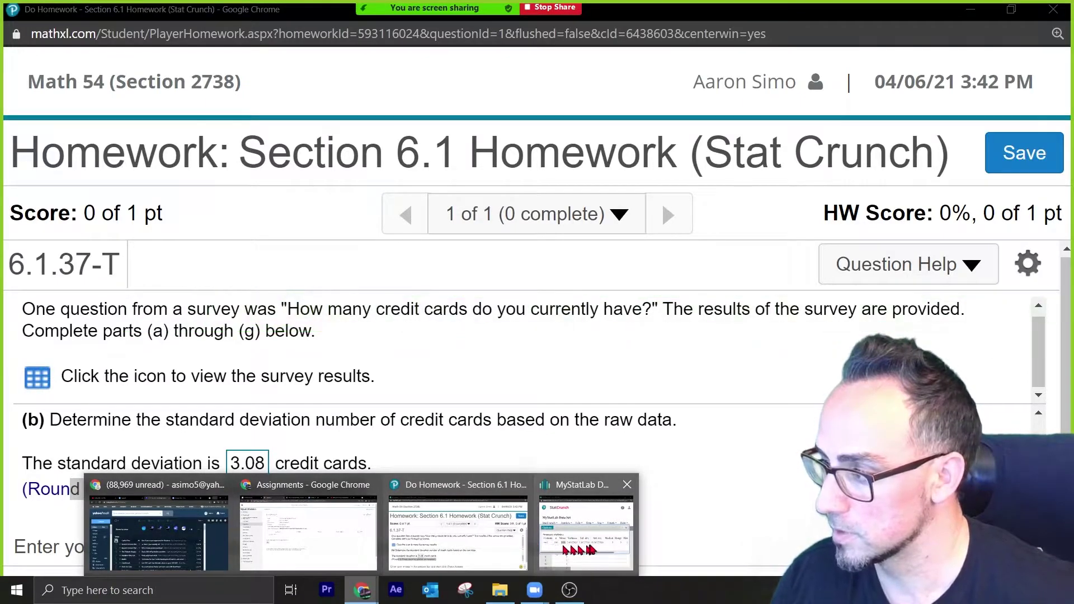
{"action": "left_click", "coordinate": [576, 548]}
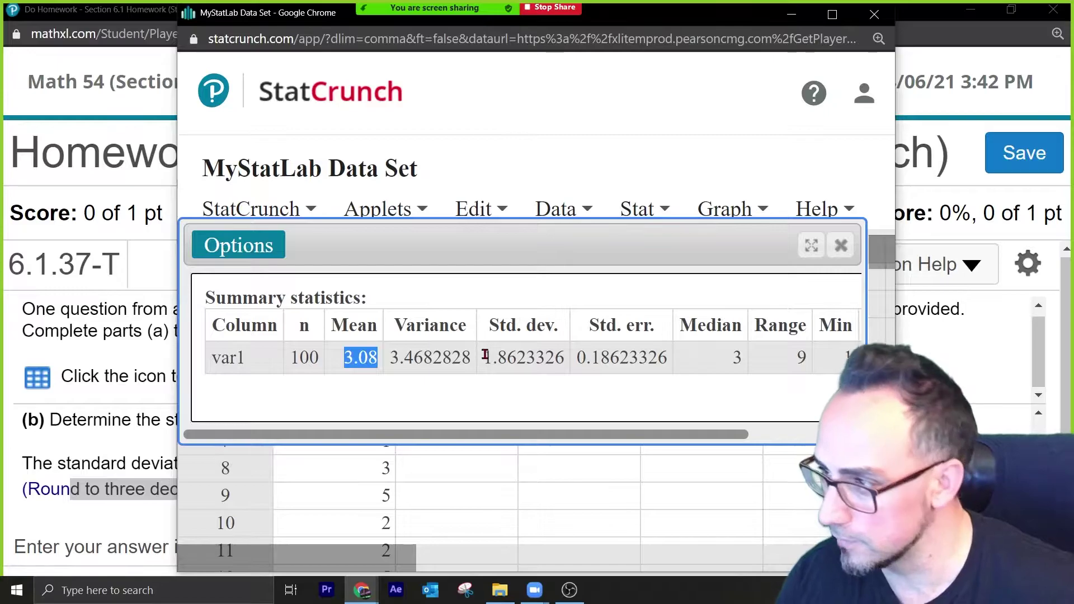
{"action": "left_click", "coordinate": [903, 344]}
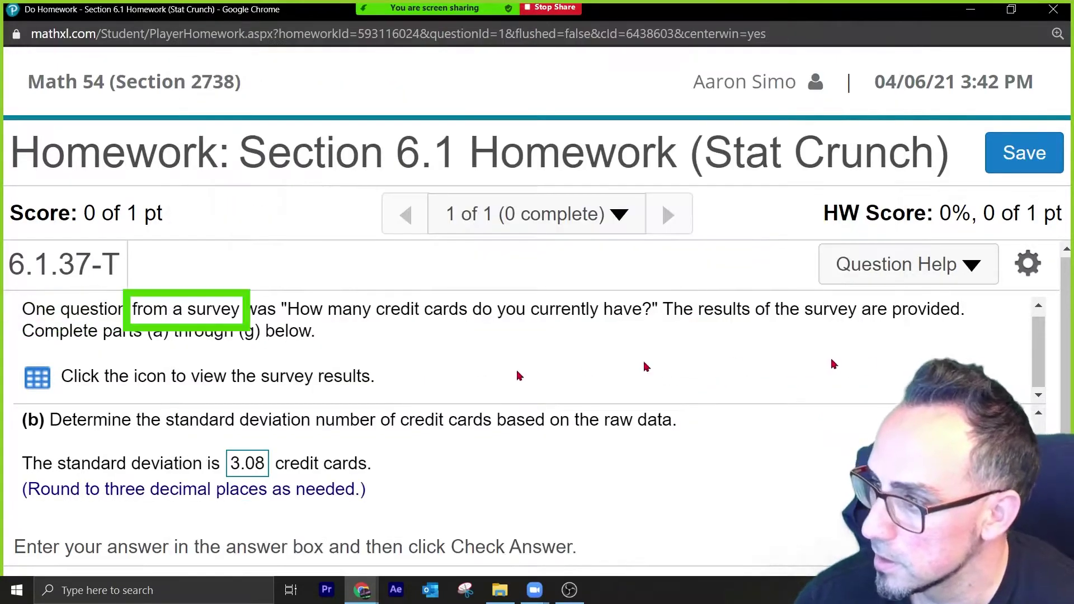
{"action": "left_click_drag", "start_coordinate": [432, 308], "coordinate": [656, 341]}
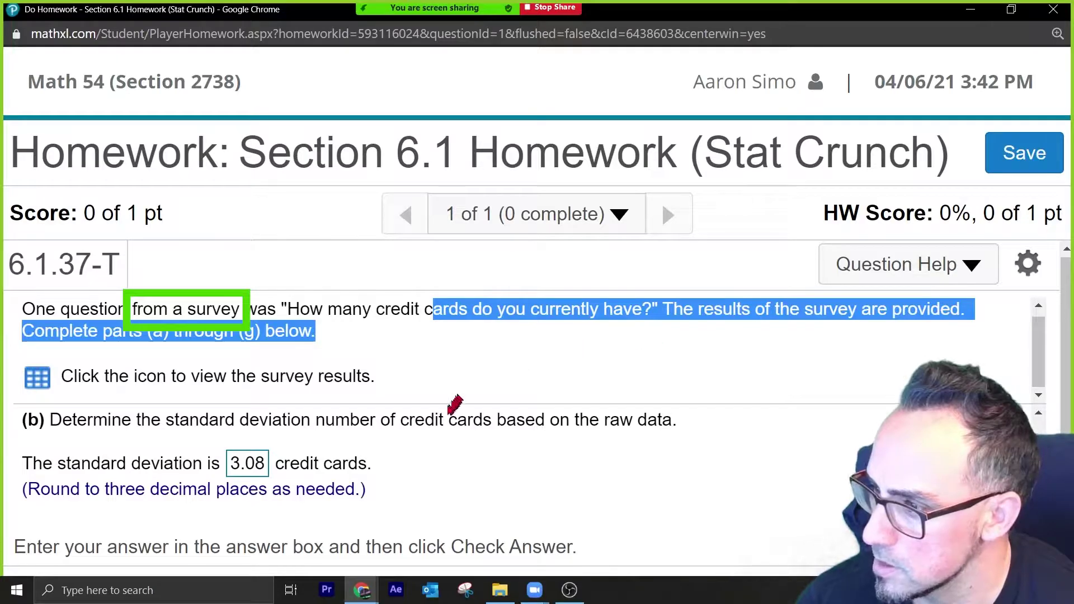
{"action": "scroll", "coordinate": [442, 416], "scroll_direction": "down", "scroll_amount": 1}
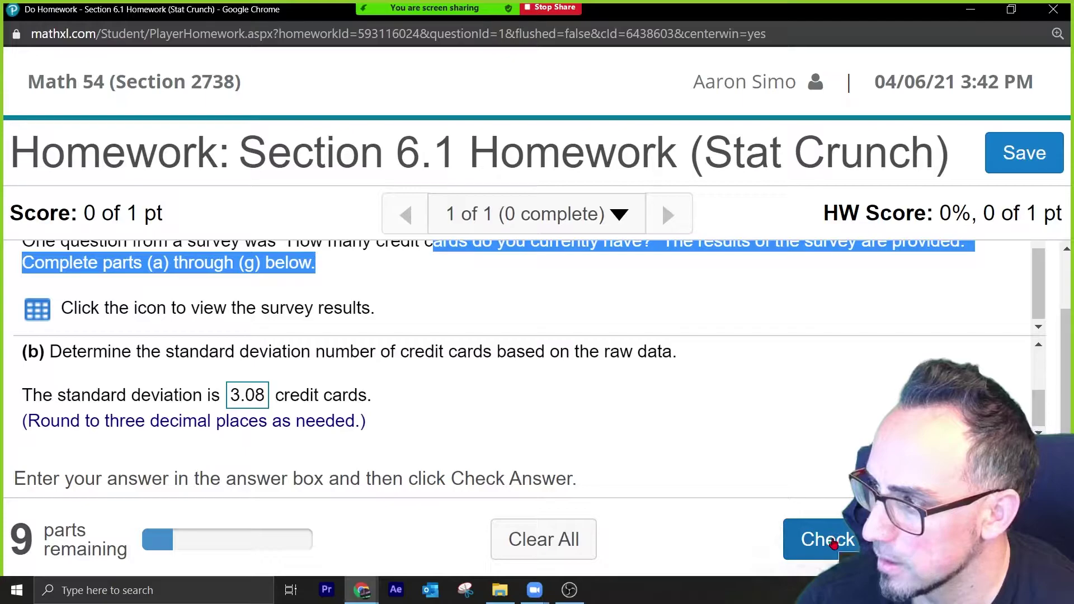
Look up the standard deviation of var1 in the StatCrunch summary statistics and return to the homework question
{"action": "left_click", "coordinate": [361, 590]}
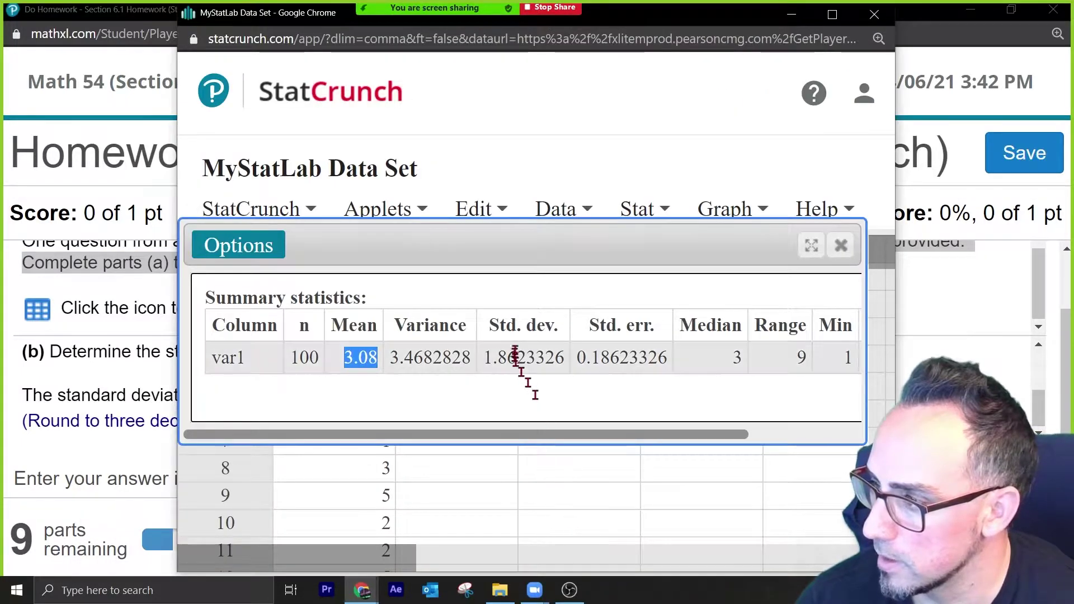
{"action": "left_click", "coordinate": [584, 534]}
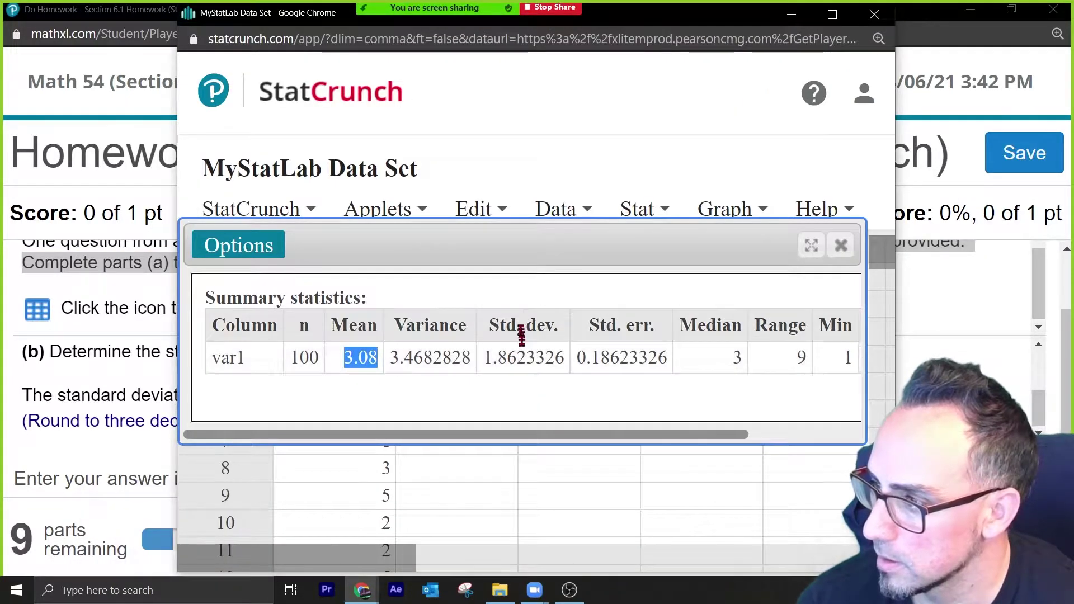
{"action": "left_click_drag", "start_coordinate": [493, 324], "coordinate": [564, 325]}
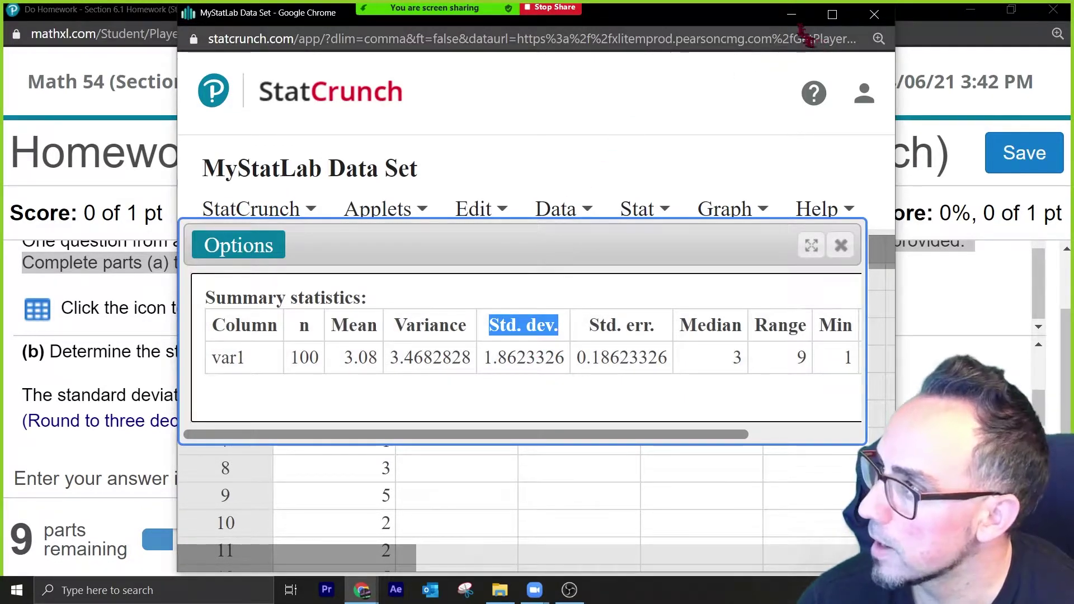
{"action": "left_click", "coordinate": [125, 375]}
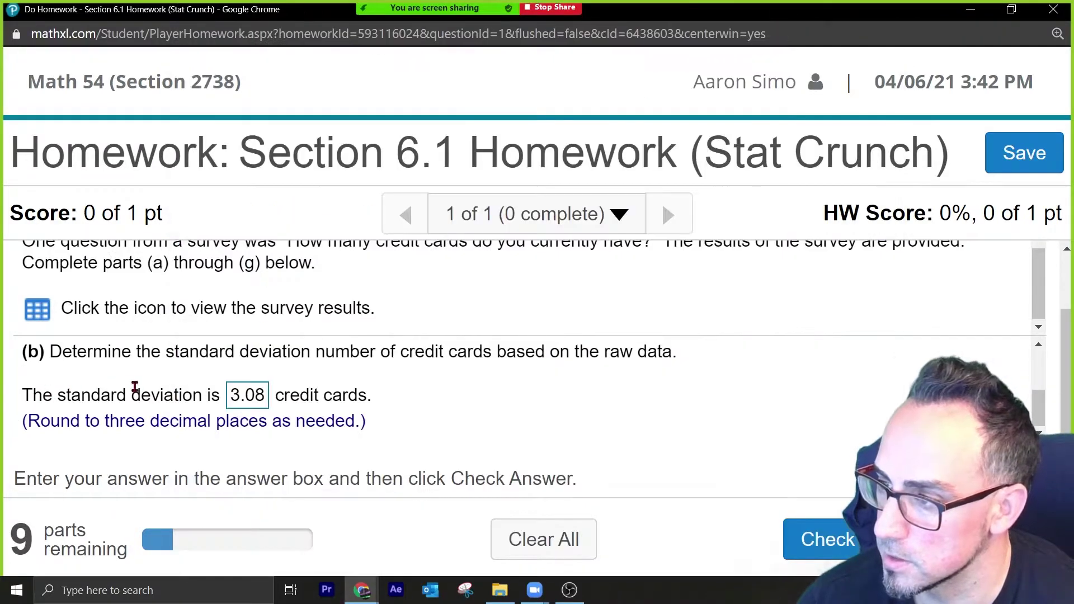
Recheck the part (a) and (b) wording, and copy the standard deviation of var1 to three decimals, 1.862, from the StatCrunch summary statistics
{"action": "left_click_drag", "start_coordinate": [66, 400], "coordinate": [151, 396]}
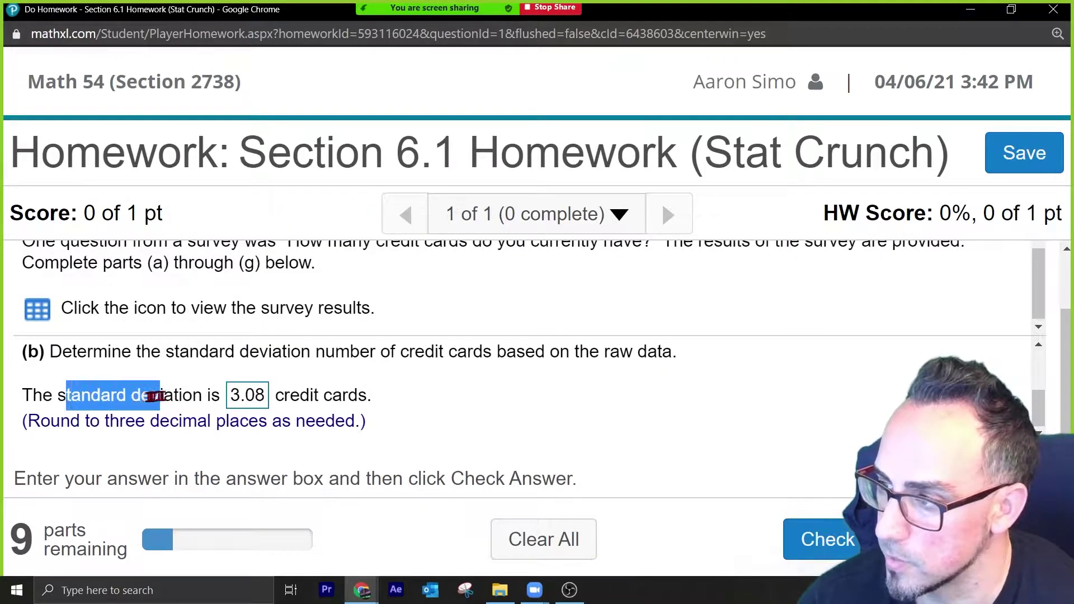
{"action": "scroll", "coordinate": [328, 374], "scroll_direction": "up", "scroll_amount": 5}
{"action": "scroll", "coordinate": [408, 285], "scroll_direction": "up", "scroll_amount": 3}
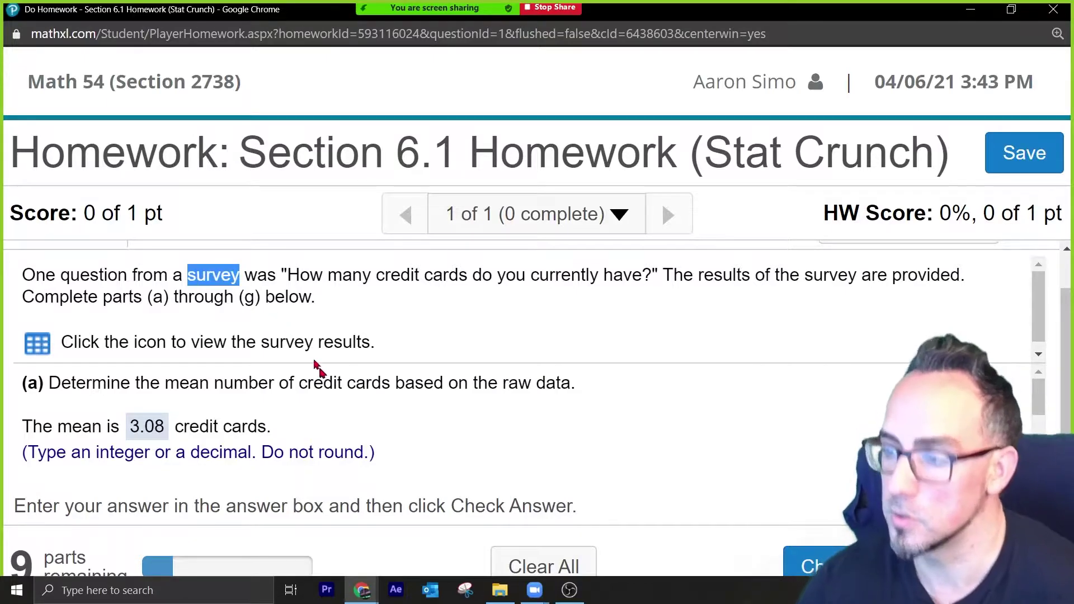
{"action": "scroll", "coordinate": [311, 412], "scroll_direction": "down", "scroll_amount": 4}
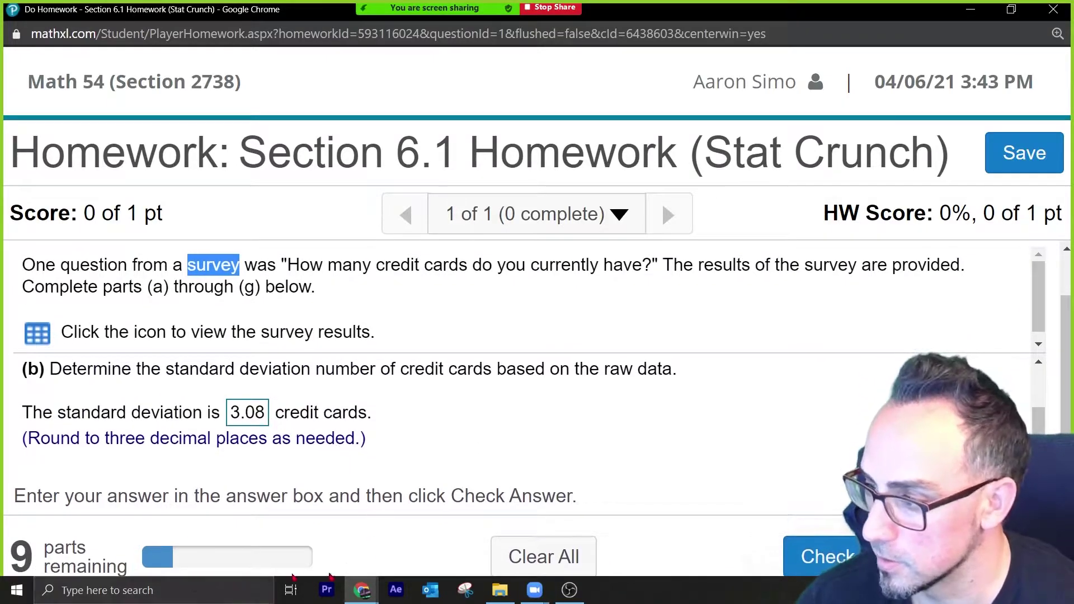
{"action": "mouse_move", "coordinate": [361, 594]}
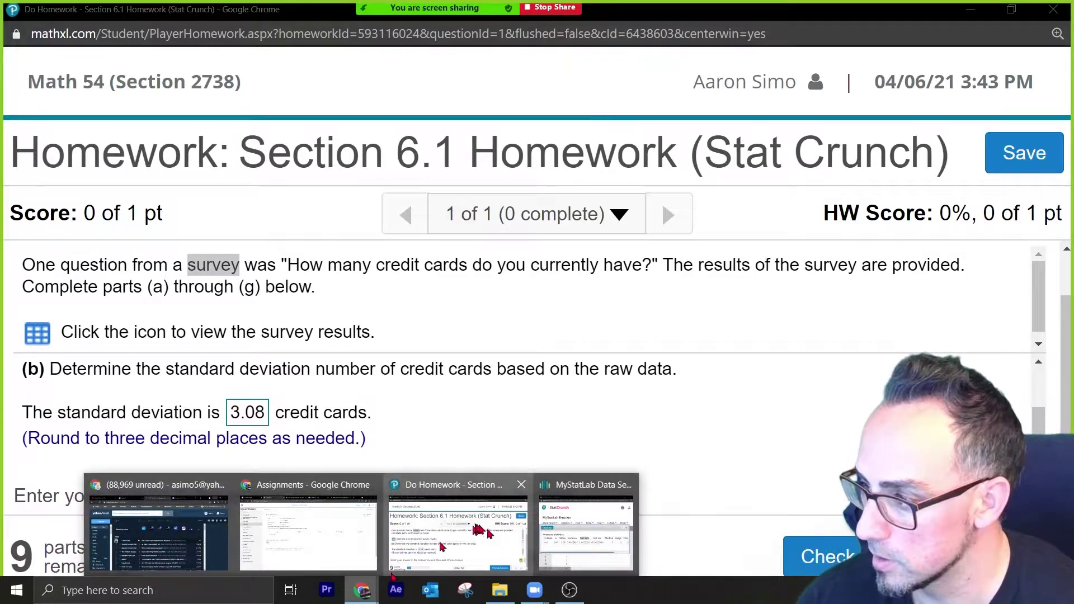
{"action": "left_click", "coordinate": [595, 528]}
{"action": "double_click", "coordinate": [522, 356]}
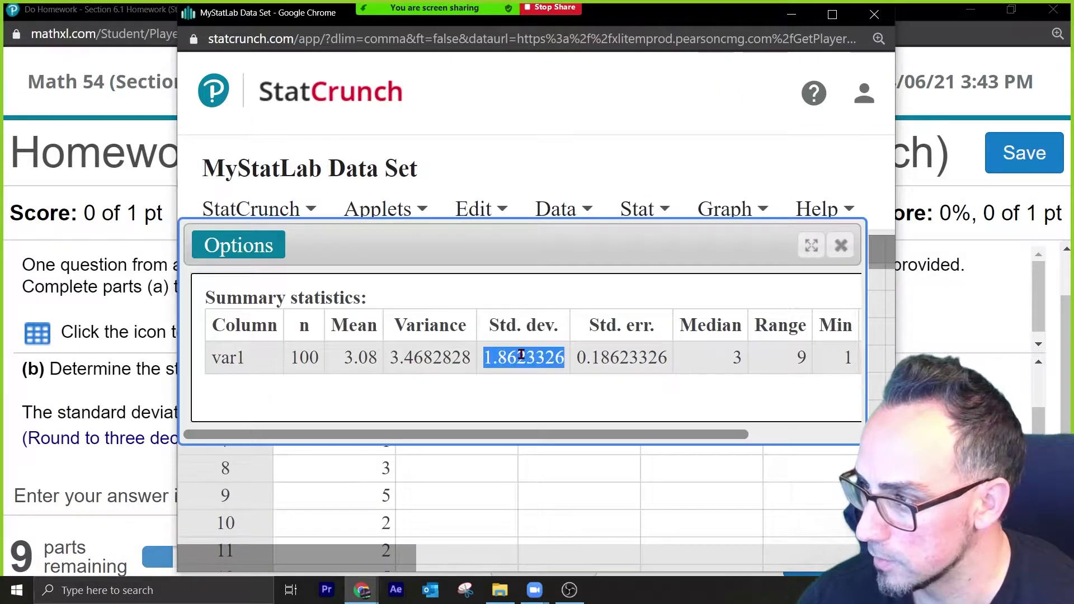
{"action": "left_click_drag", "start_coordinate": [524, 356], "coordinate": [467, 358]}
{"action": "key", "text": "ctrl+c"}
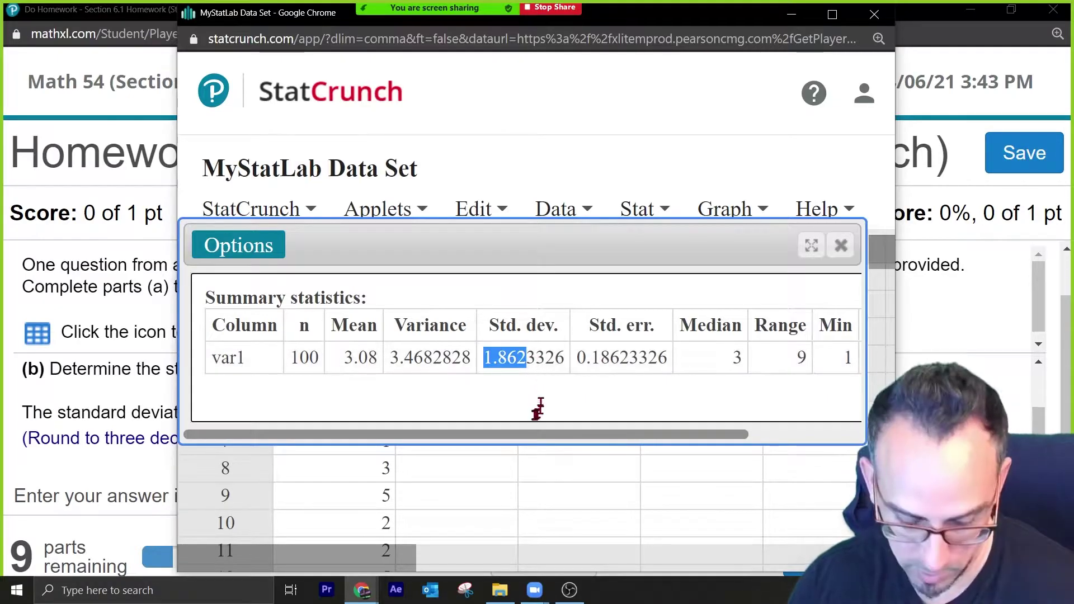
Replace the standard deviation in part (b) of the homework with 1.862, submit it, and dismiss the feedback
{"action": "left_click", "coordinate": [160, 476]}
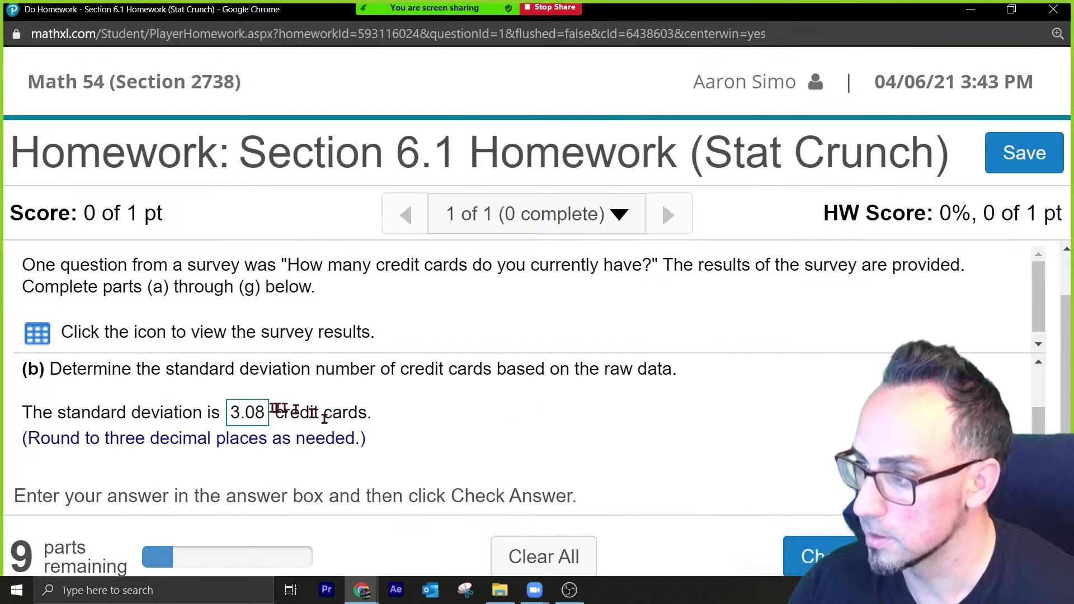
{"action": "left_click", "coordinate": [252, 417]}
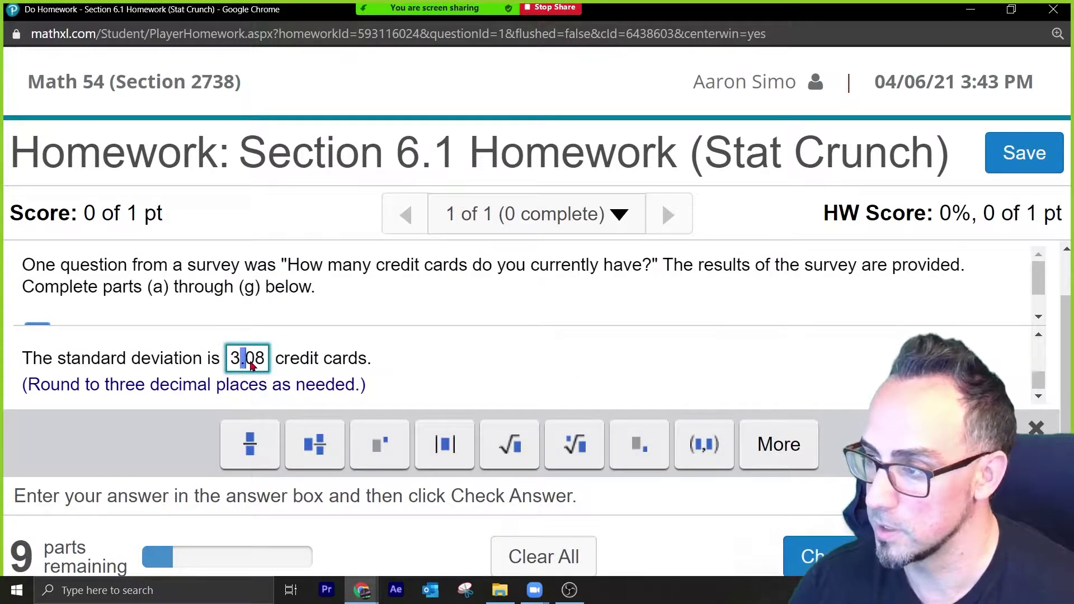
{"action": "left_click_drag", "start_coordinate": [265, 362], "coordinate": [204, 374]}
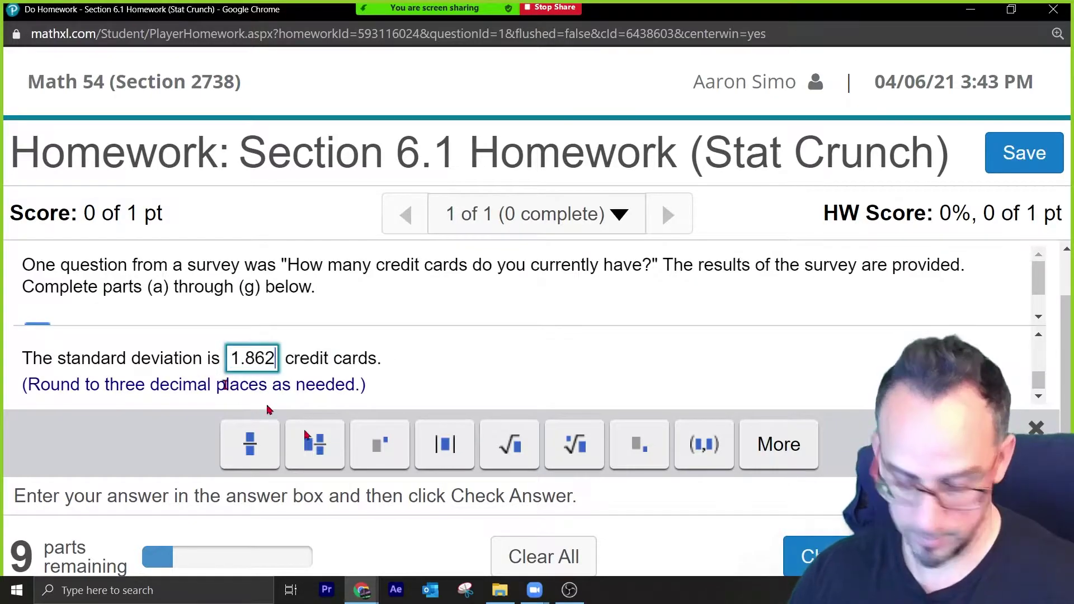
{"action": "key", "text": "ctrl+v"}
{"action": "left_click", "coordinate": [817, 556]}
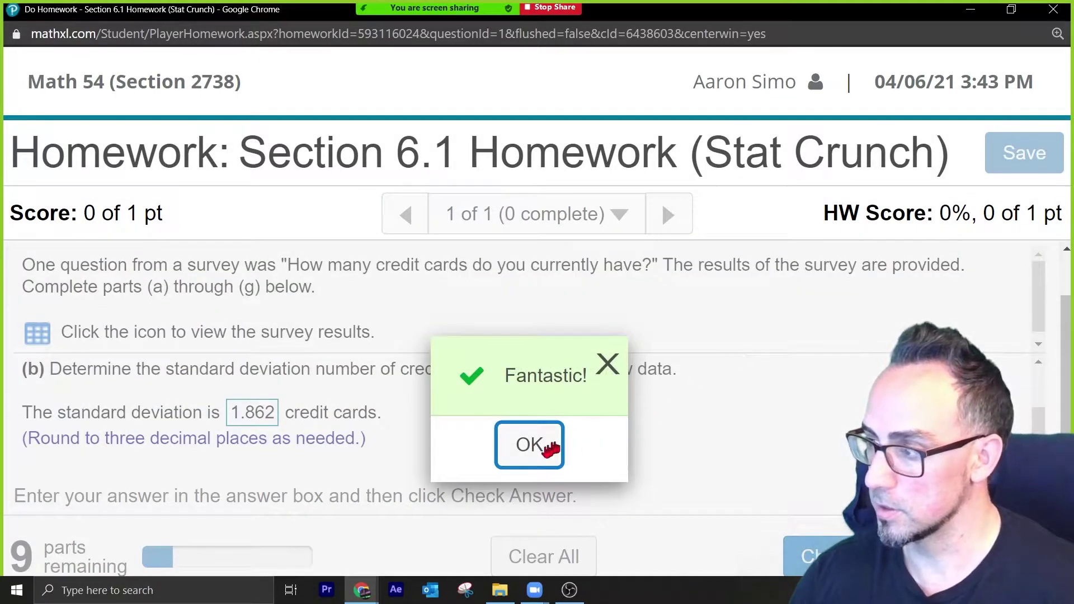
{"action": "left_click", "coordinate": [551, 447]}
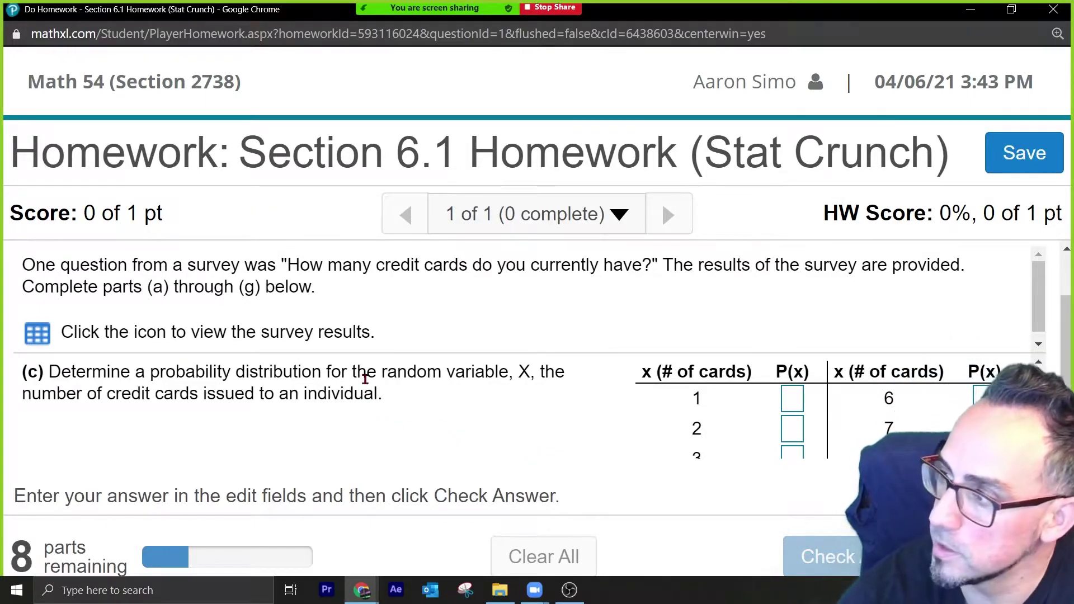
Read part (c) on the probability distribution, and open the credit card survey results in a new StatCrunch window
{"action": "key", "text": "ctrl+minus"}
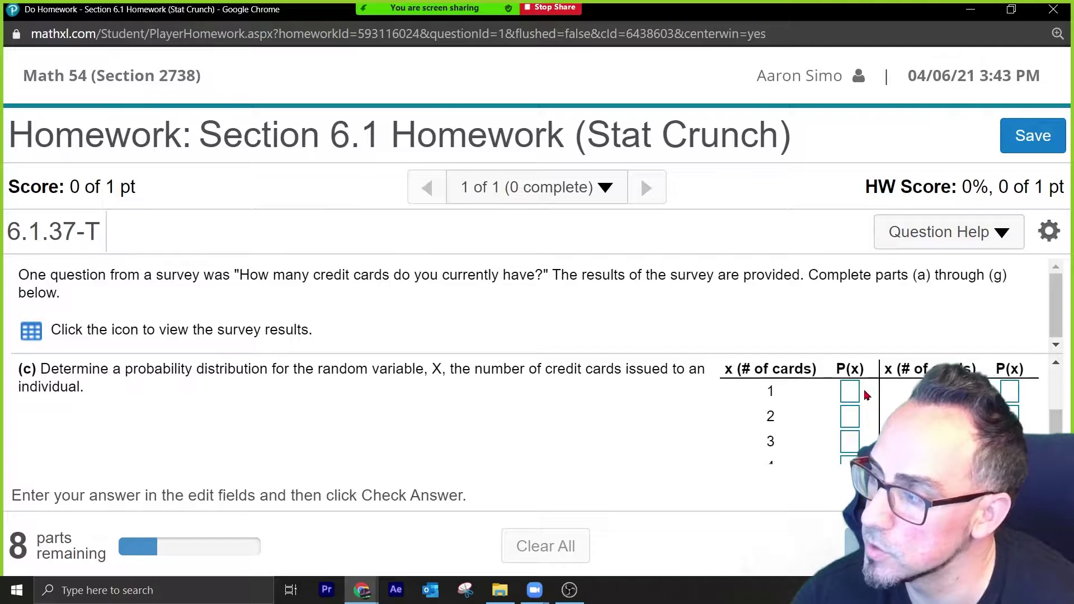
{"action": "scroll", "coordinate": [864, 395], "scroll_direction": "down", "scroll_amount": 1}
{"action": "scroll", "coordinate": [864, 395], "scroll_direction": "up", "scroll_amount": 4}
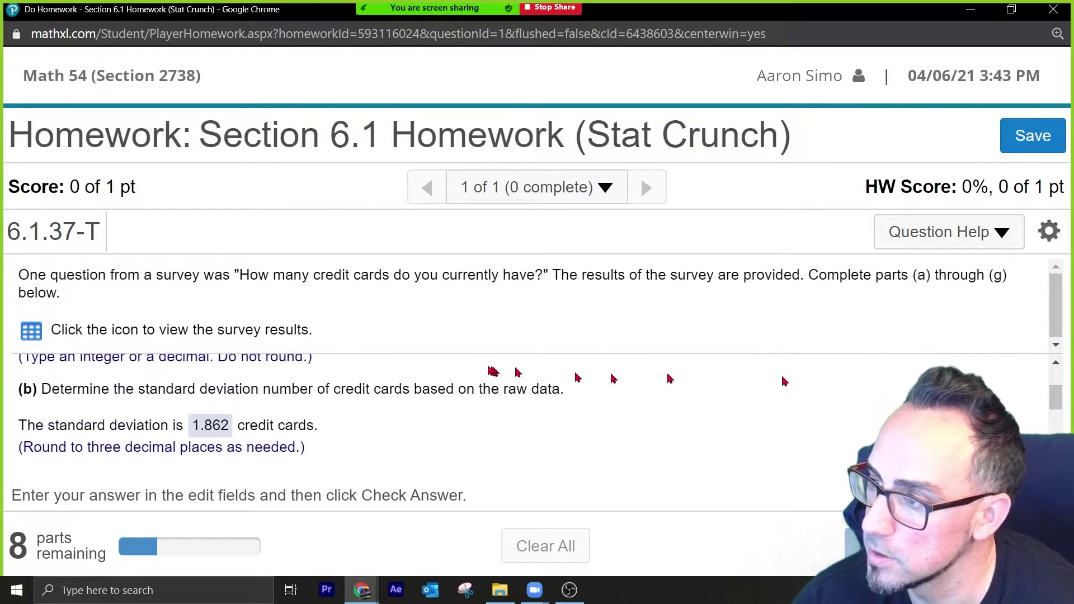
{"action": "scroll", "coordinate": [609, 401], "scroll_direction": "down", "scroll_amount": 2}
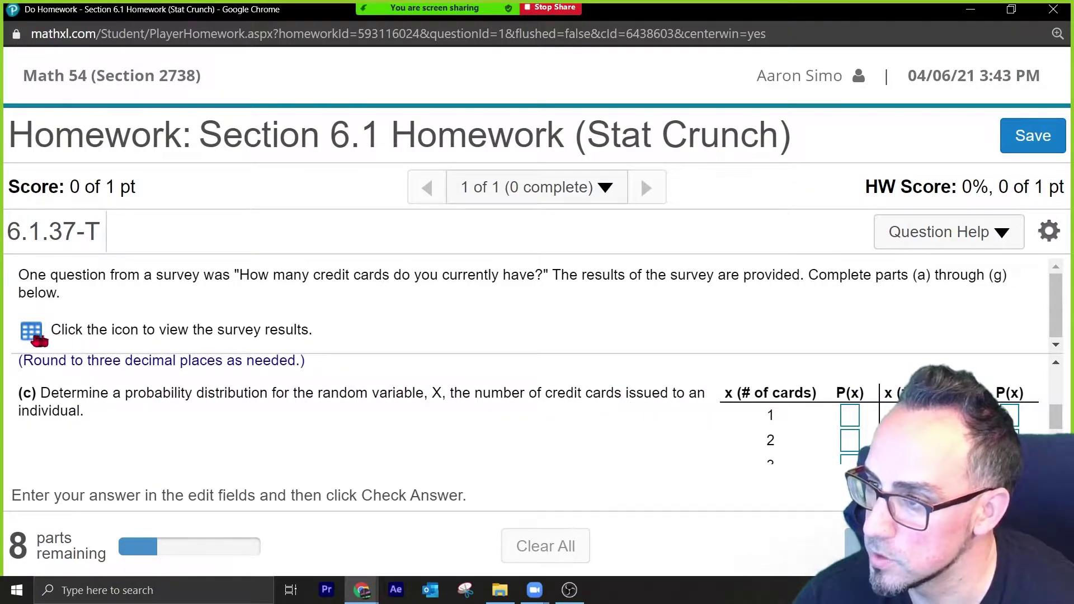
{"action": "left_click", "coordinate": [33, 333]}
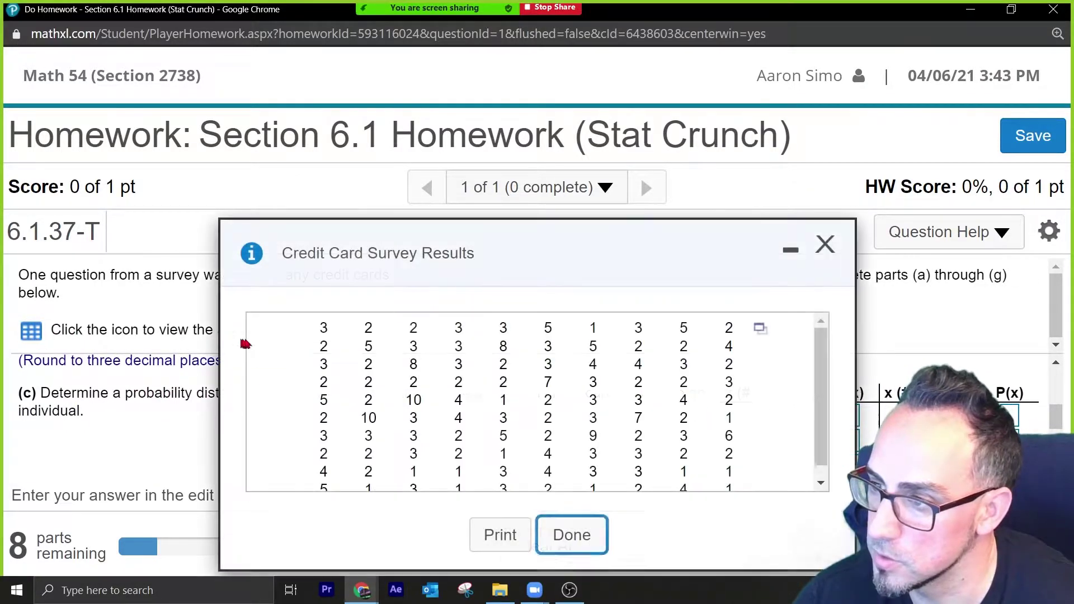
{"action": "left_click", "coordinate": [761, 330]}
{"action": "left_click", "coordinate": [779, 359]}
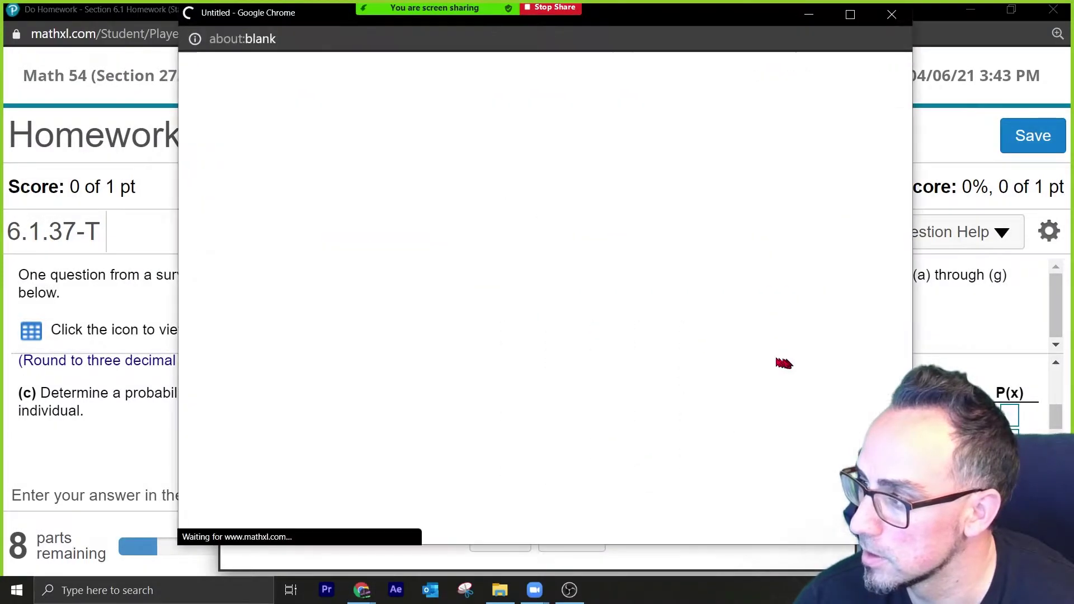
Compute a frequency table for var1 with only the Frequency statistic, and shift the results window over the data table
{"action": "left_click", "coordinate": [600, 217]}
{"action": "left_click", "coordinate": [631, 221]}
{"action": "mouse_move", "coordinate": [666, 319]}
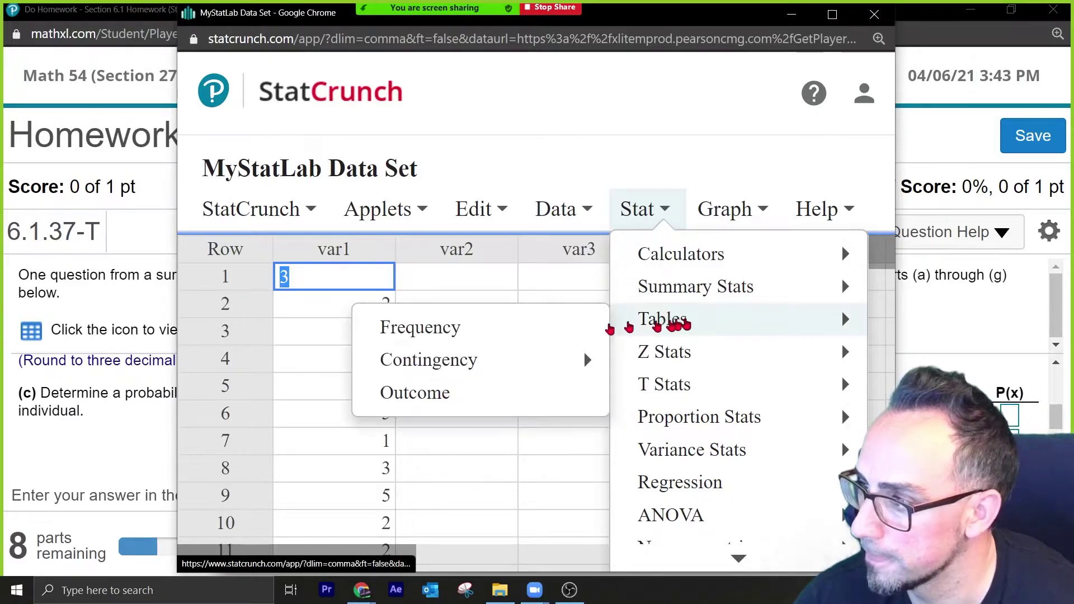
{"action": "left_click", "coordinate": [517, 336]}
{"action": "left_click", "coordinate": [282, 152]}
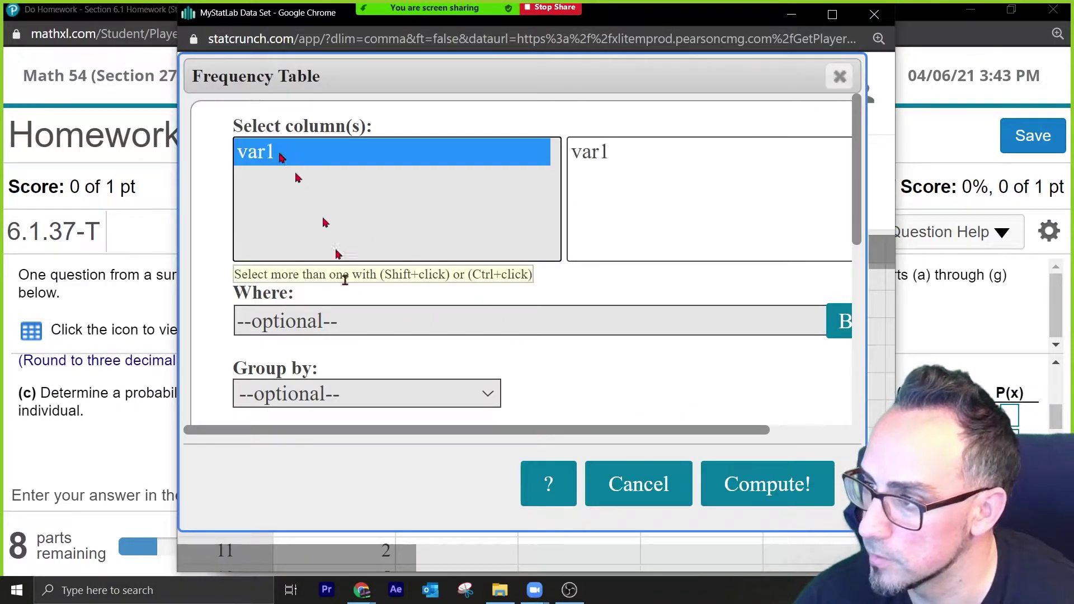
{"action": "scroll", "coordinate": [396, 342], "scroll_direction": "down", "scroll_amount": 3}
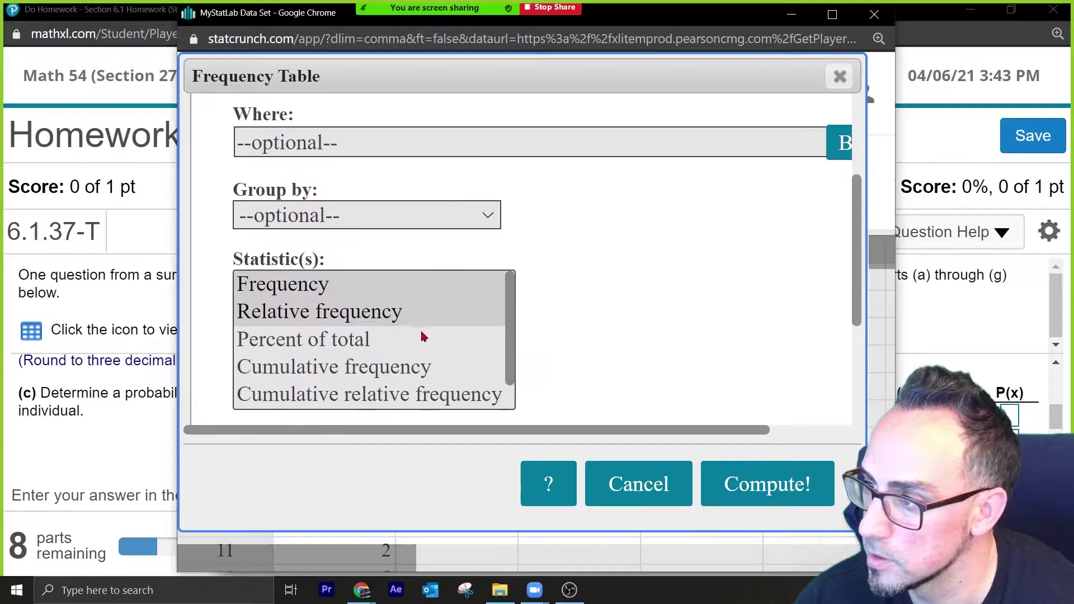
{"action": "left_click", "coordinate": [306, 285]}
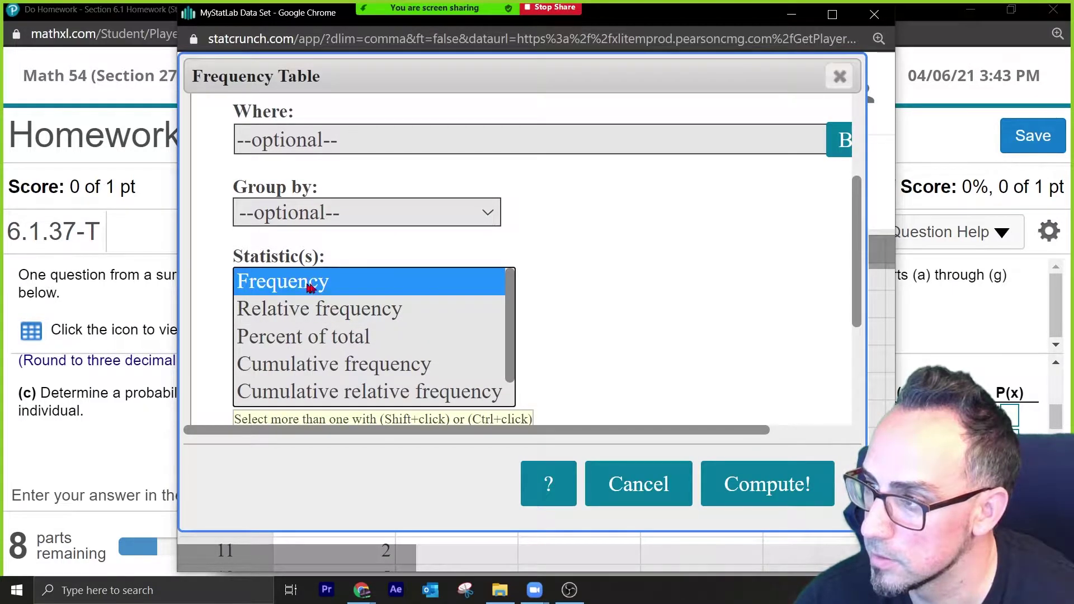
{"action": "left_click", "coordinate": [719, 484]}
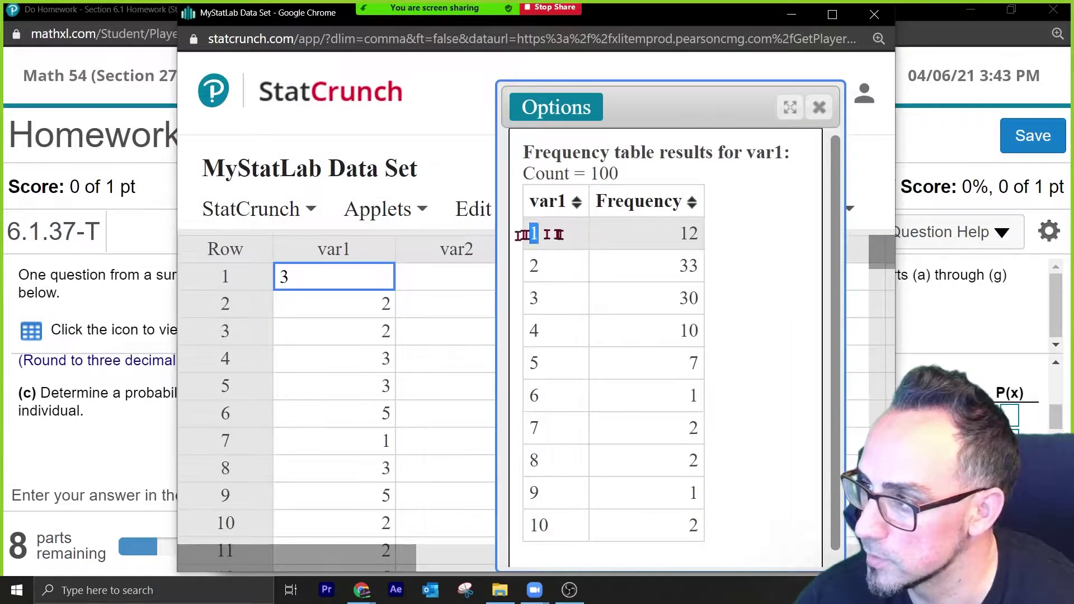
{"action": "left_click_drag", "start_coordinate": [537, 304], "coordinate": [706, 74]}
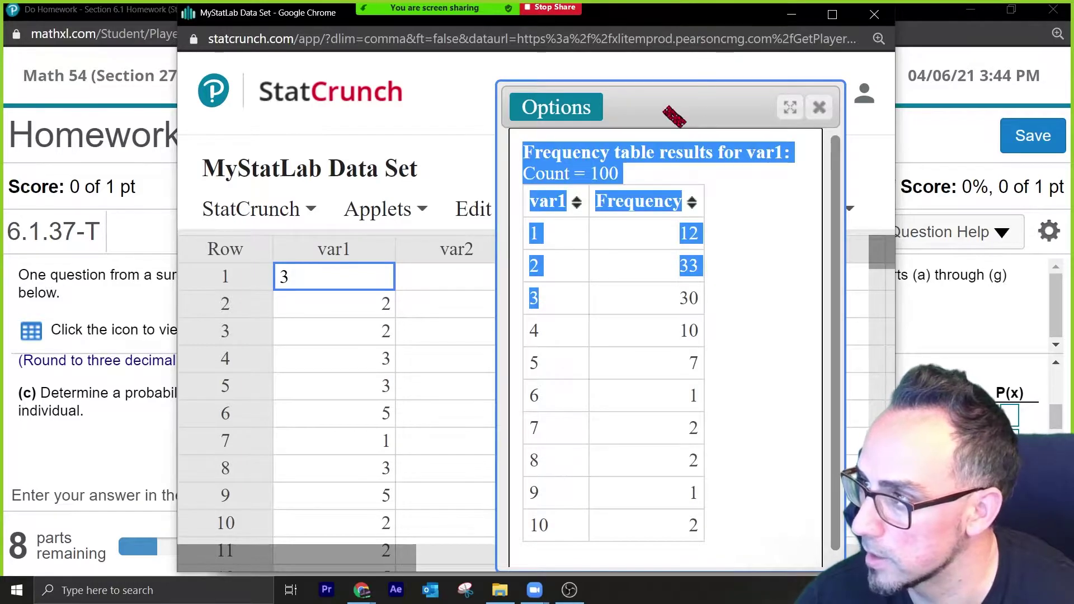
{"action": "left_click_drag", "start_coordinate": [674, 116], "coordinate": [473, 119]}
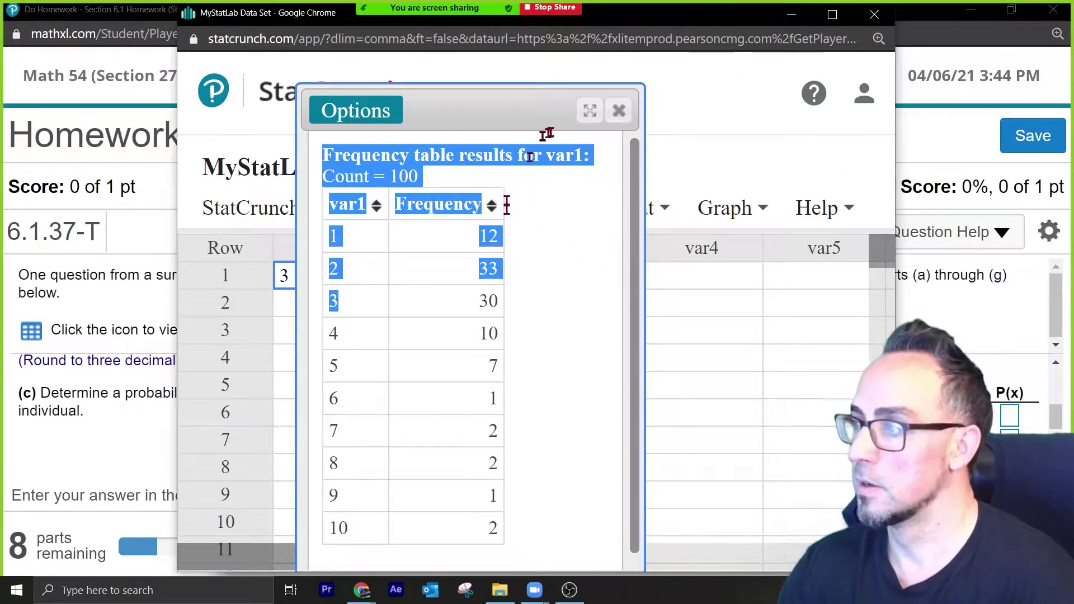
Edit the var1 frequency table to show only Relative frequency, and recompute it
{"action": "left_click", "coordinate": [391, 110]}
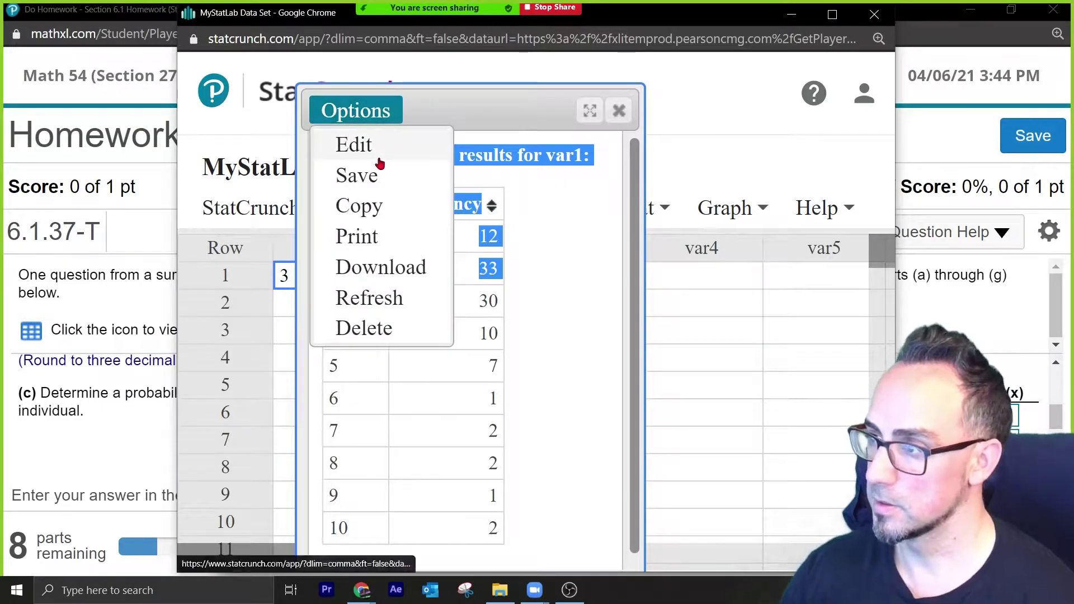
{"action": "left_click", "coordinate": [358, 146]}
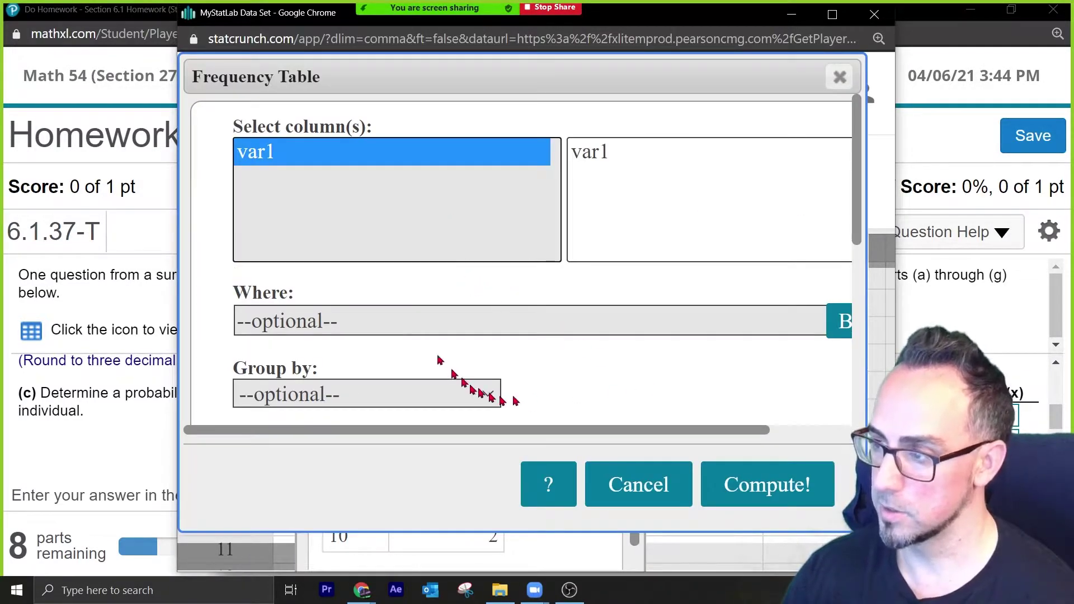
{"action": "scroll", "coordinate": [425, 352], "scroll_direction": "down", "scroll_amount": 5}
{"action": "left_click", "coordinate": [291, 219]}
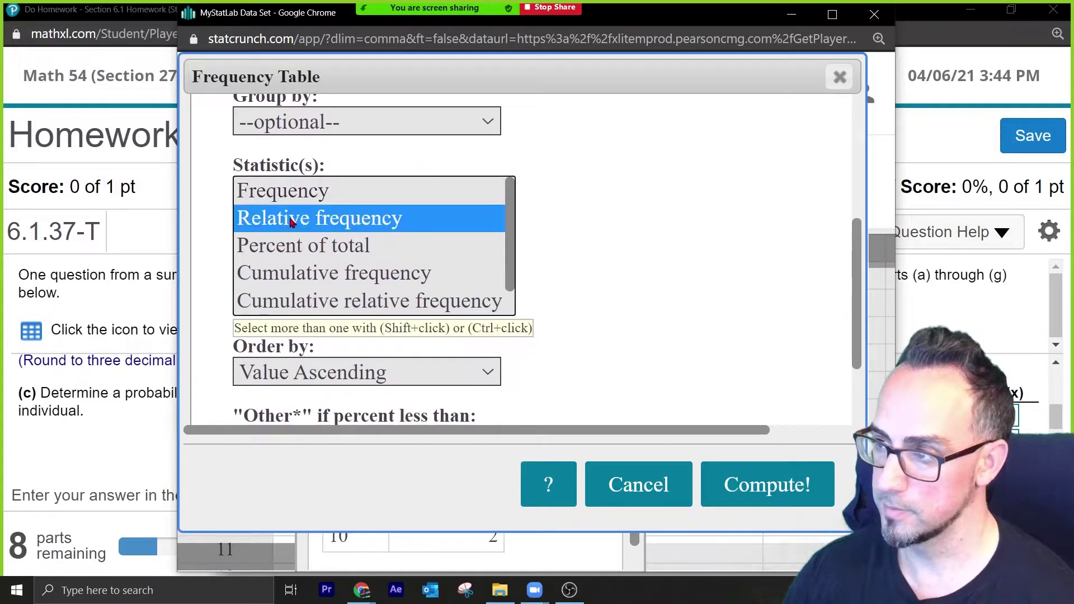
{"action": "left_click", "coordinate": [794, 467]}
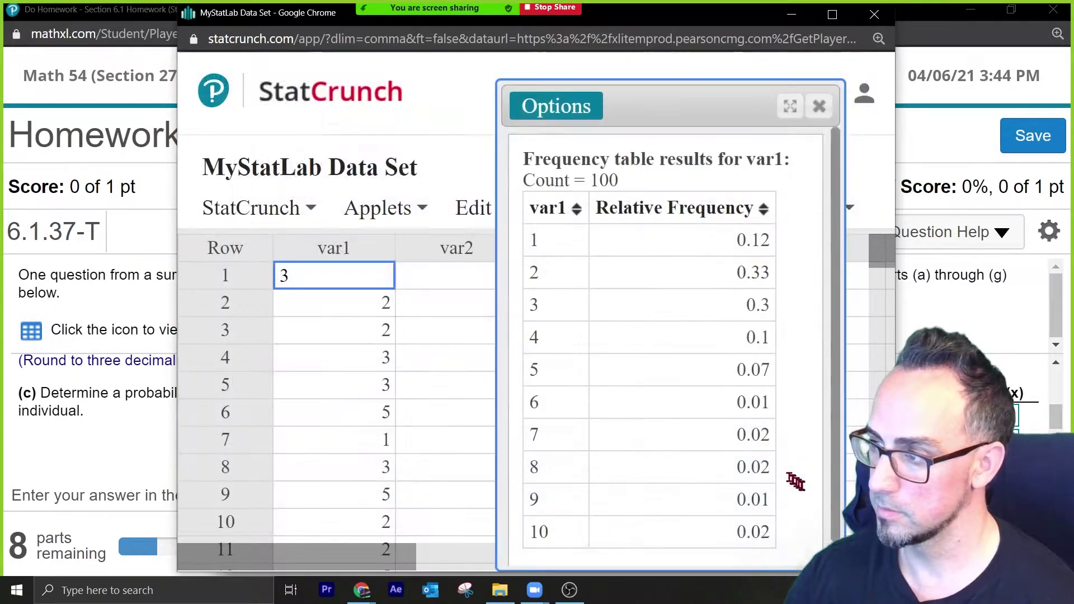
Place StatCrunch and the homework side by side, and enter the relative frequencies for 1 to 5 cards as P(x), starting with .12, .33, .3
{"action": "left_click_drag", "start_coordinate": [725, 234], "coordinate": [772, 232]}
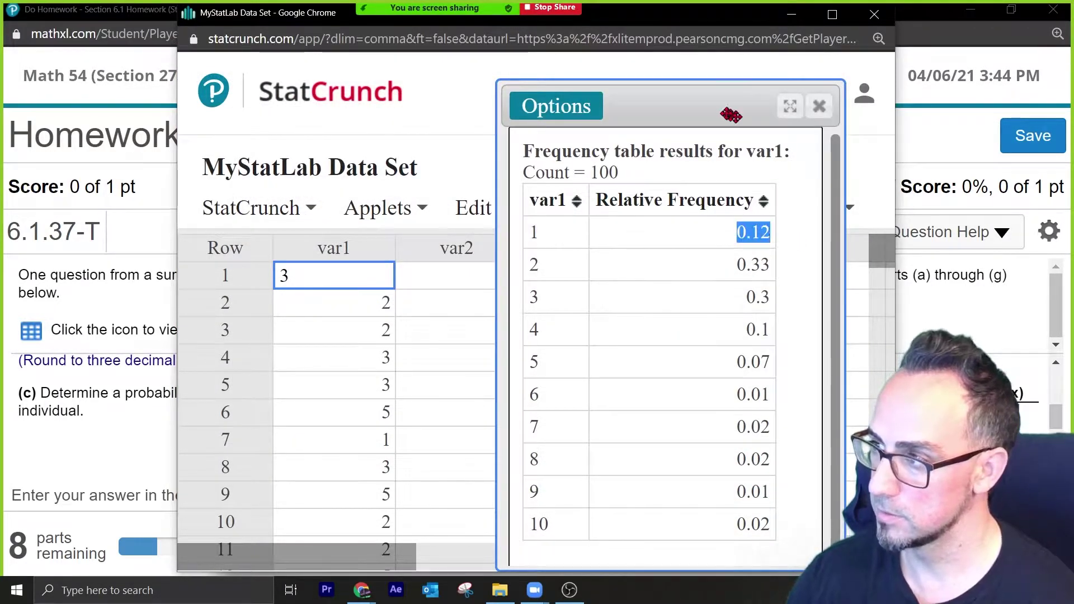
{"action": "key", "text": "super+Left"}
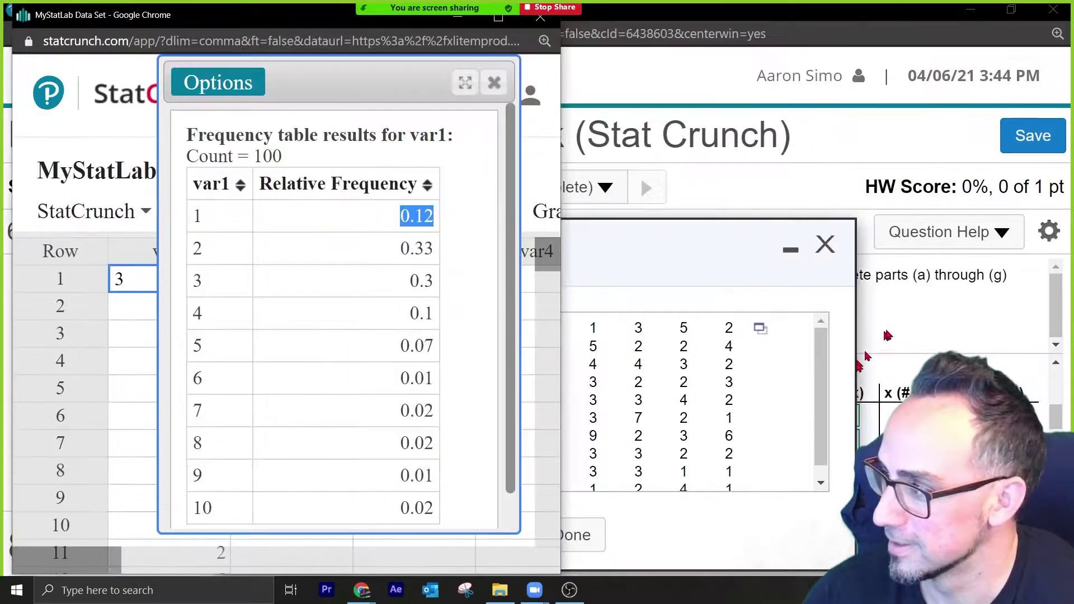
{"action": "left_click", "coordinate": [851, 318]}
{"action": "key", "text": "Tab"}
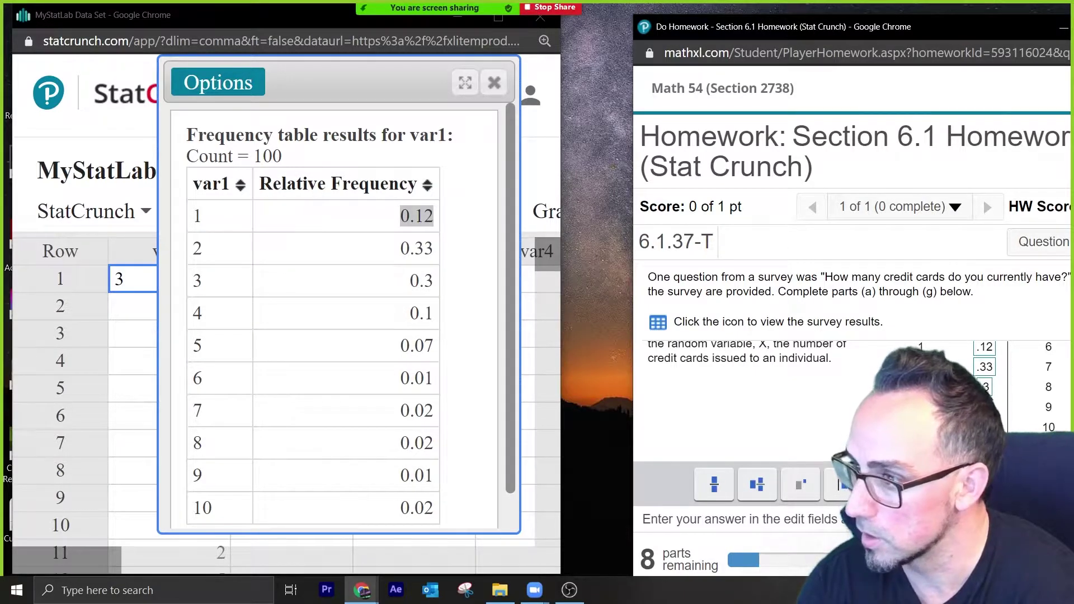
Enter P(x) for 6 to 10 cards as .01, .02, .02, .01 and .02, submit part (c), and dismiss the feedback
{"action": "left_click", "coordinate": [1018, 352]}
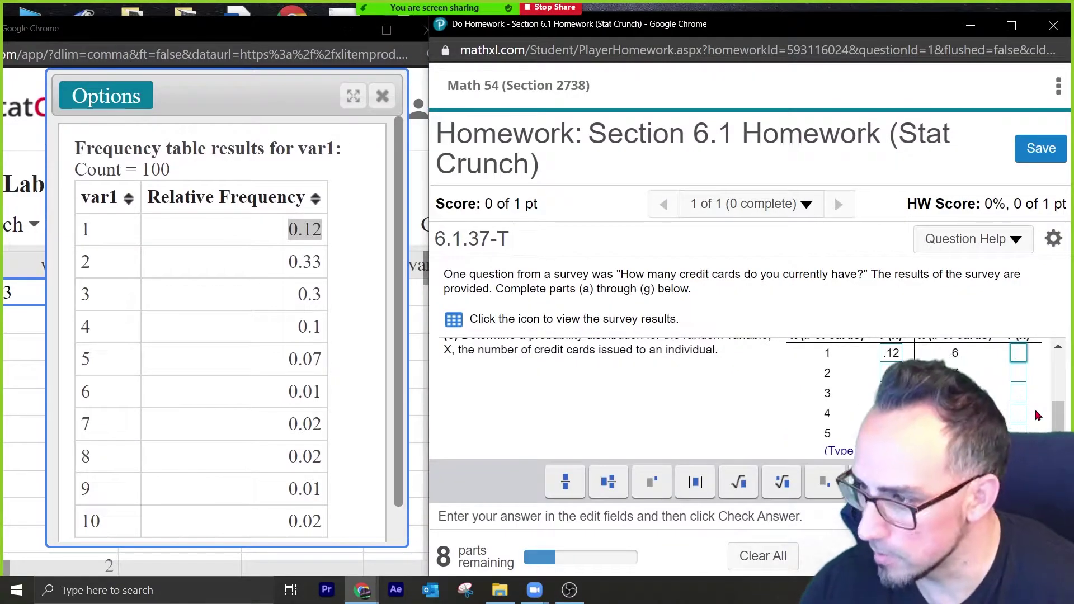
{"action": "type", "text": ".01"}
{"action": "key", "text": "Tab"}
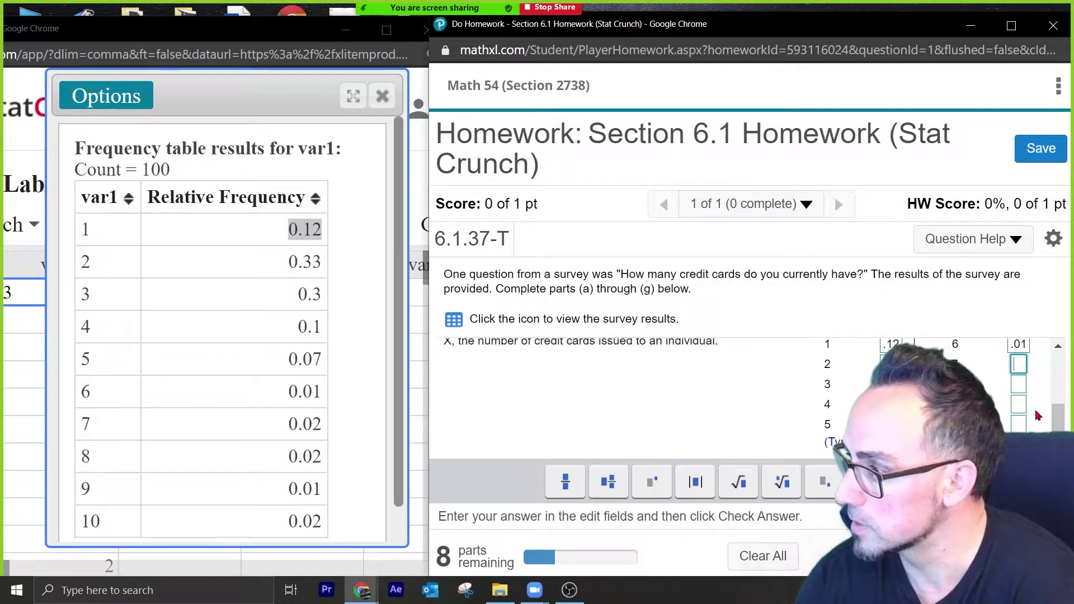
{"action": "type", "text": ".02"}
{"action": "key", "text": "Tab"}
{"action": "type", "text": ".02"}
{"action": "key", "text": "Tab"}
{"action": "type", "text": ".01"}
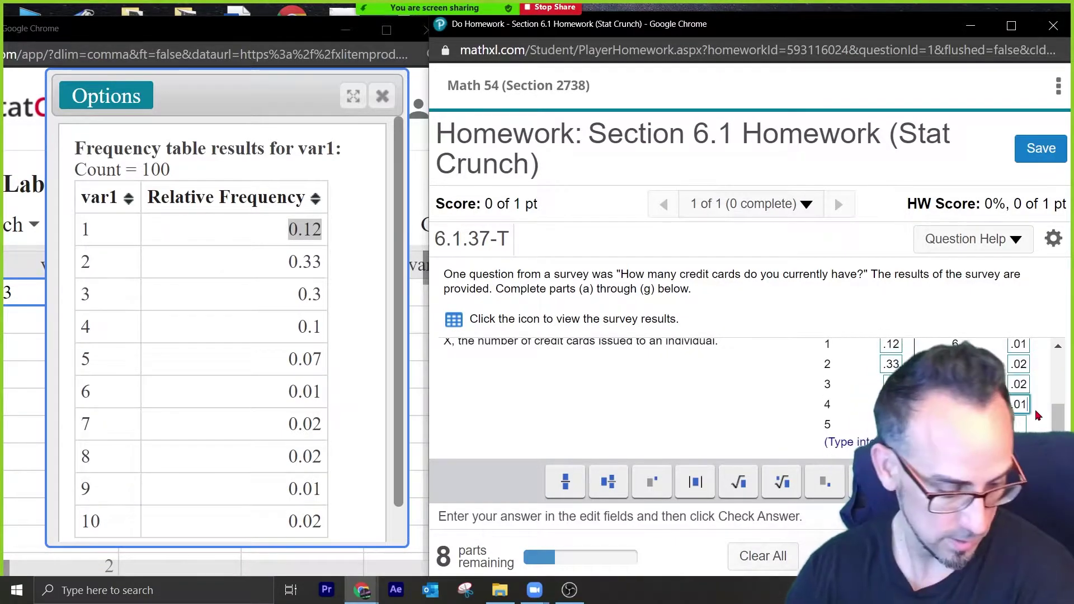
{"action": "key", "text": "Return"}
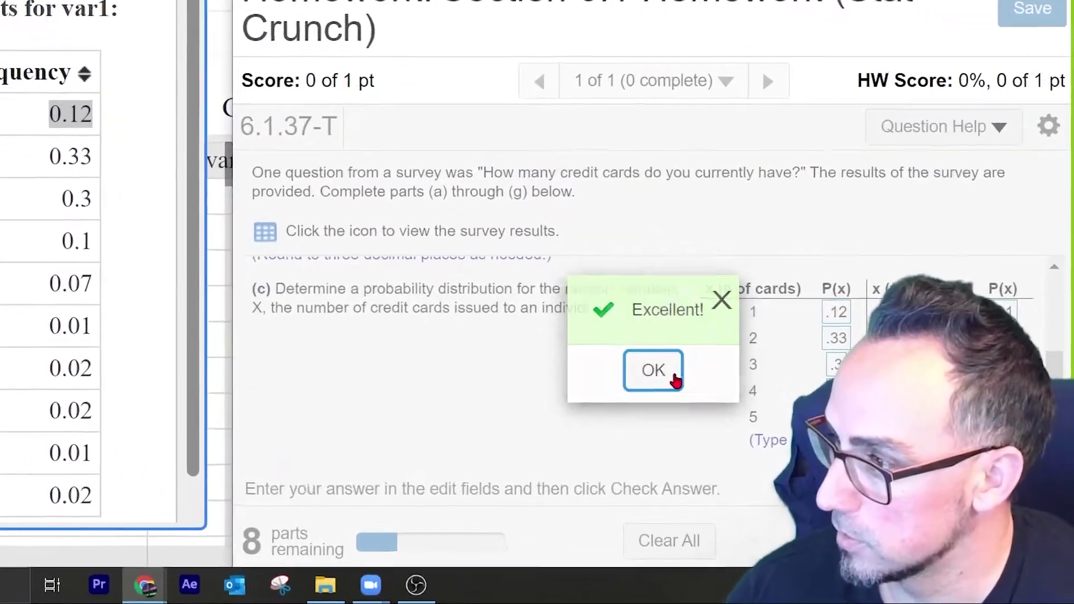
{"action": "left_click", "coordinate": [750, 426]}
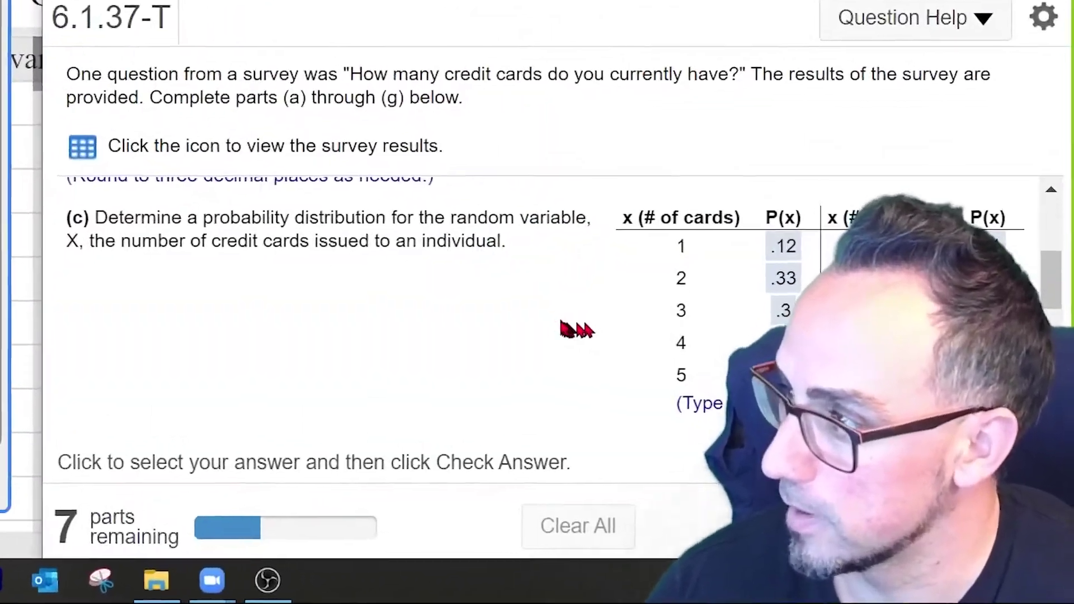
Compare the graph options in part (d) with the P(x) table, choose graph B, and submit it and dismiss the feedback
{"action": "scroll", "coordinate": [657, 324], "scroll_direction": "up", "scroll_amount": 2}
{"action": "scroll", "coordinate": [671, 330], "scroll_direction": "down", "scroll_amount": 4}
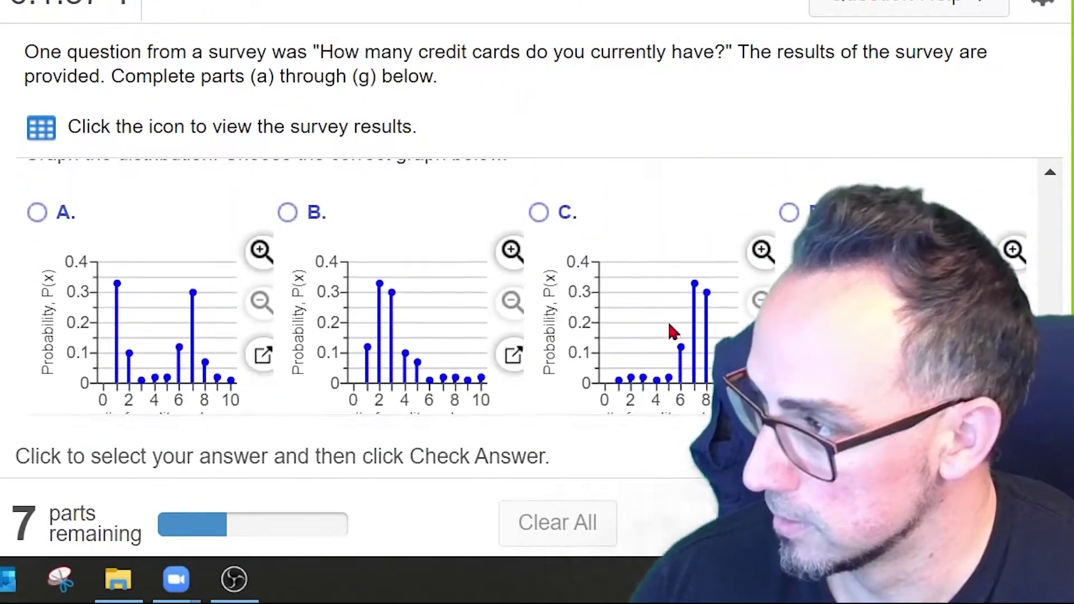
{"action": "scroll", "coordinate": [671, 331], "scroll_direction": "up", "scroll_amount": 2}
{"action": "scroll", "coordinate": [671, 330], "scroll_direction": "down", "scroll_amount": 3}
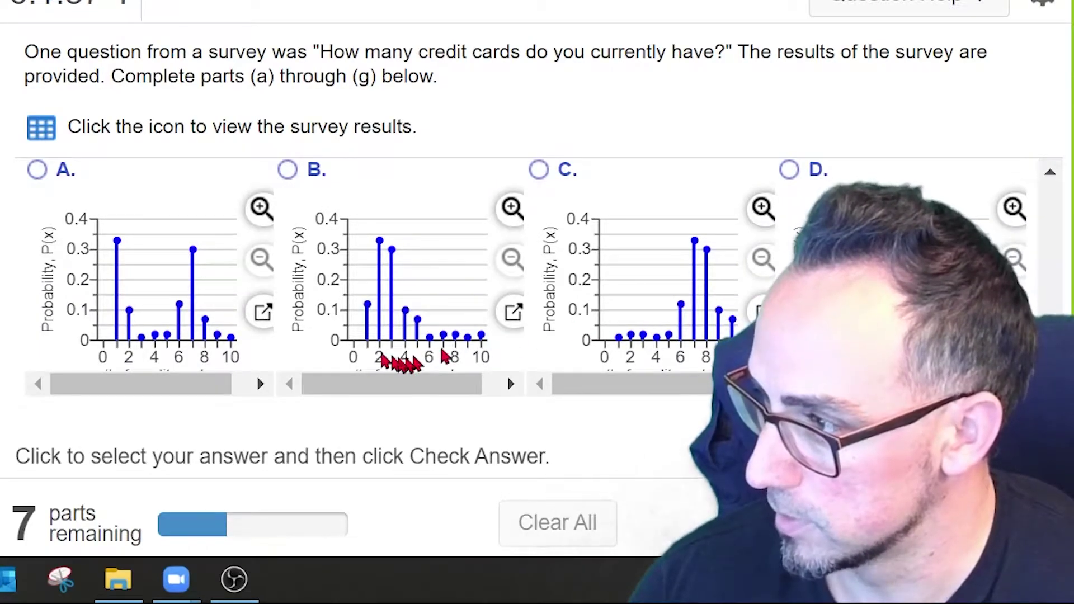
{"action": "scroll", "coordinate": [719, 350], "scroll_direction": "up", "scroll_amount": 6}
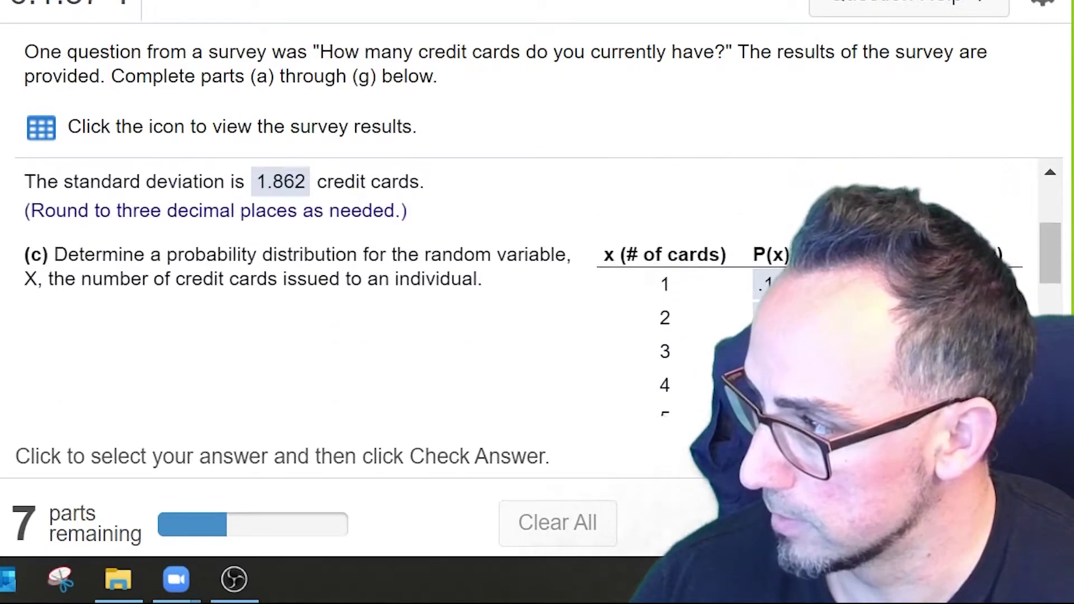
{"action": "scroll", "coordinate": [764, 290], "scroll_direction": "down", "scroll_amount": 2}
{"action": "scroll", "coordinate": [764, 290], "scroll_direction": "up", "scroll_amount": 3}
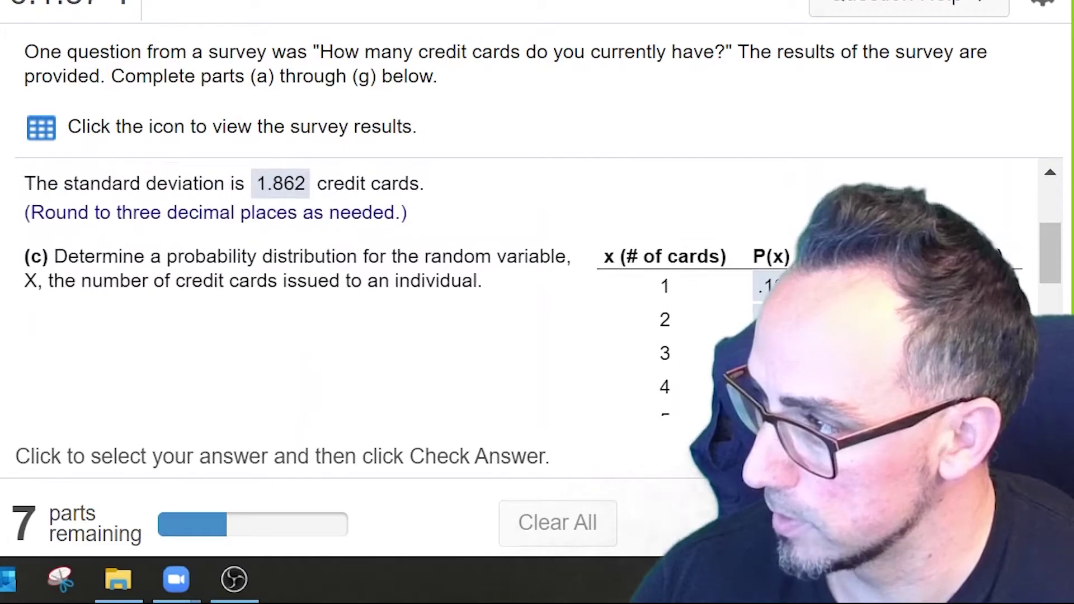
{"action": "scroll", "coordinate": [765, 293], "scroll_direction": "down", "scroll_amount": 6}
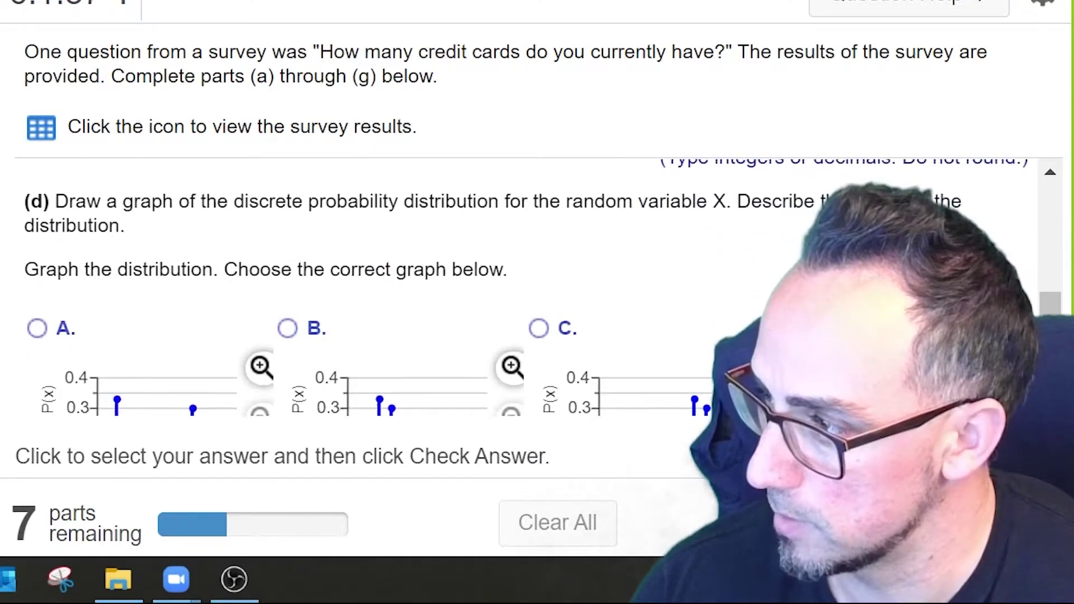
{"action": "scroll", "coordinate": [765, 294], "scroll_direction": "down", "scroll_amount": 1}
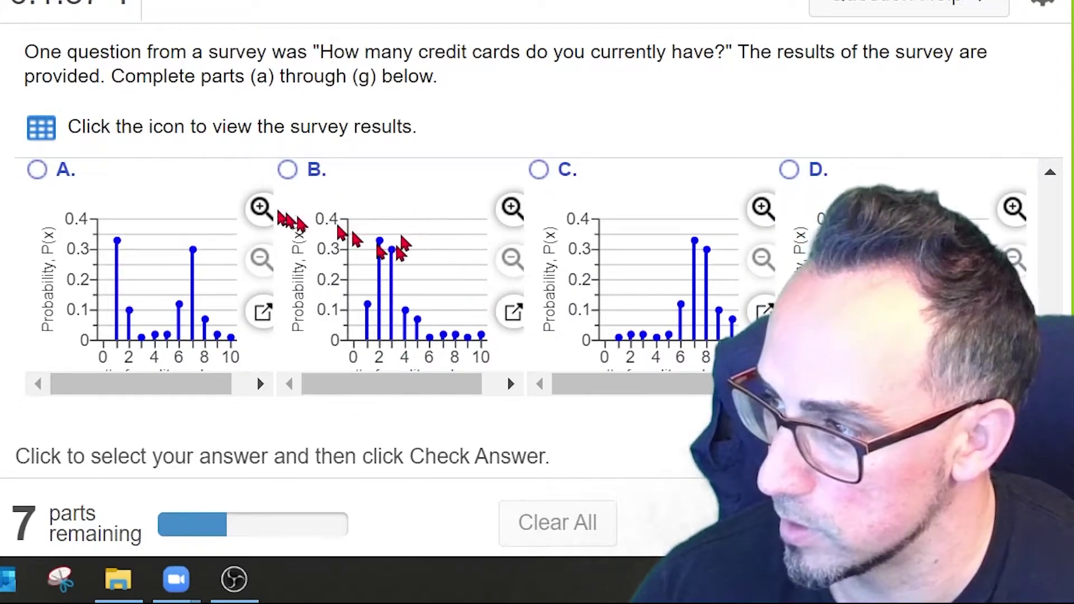
{"action": "left_click", "coordinate": [287, 172]}
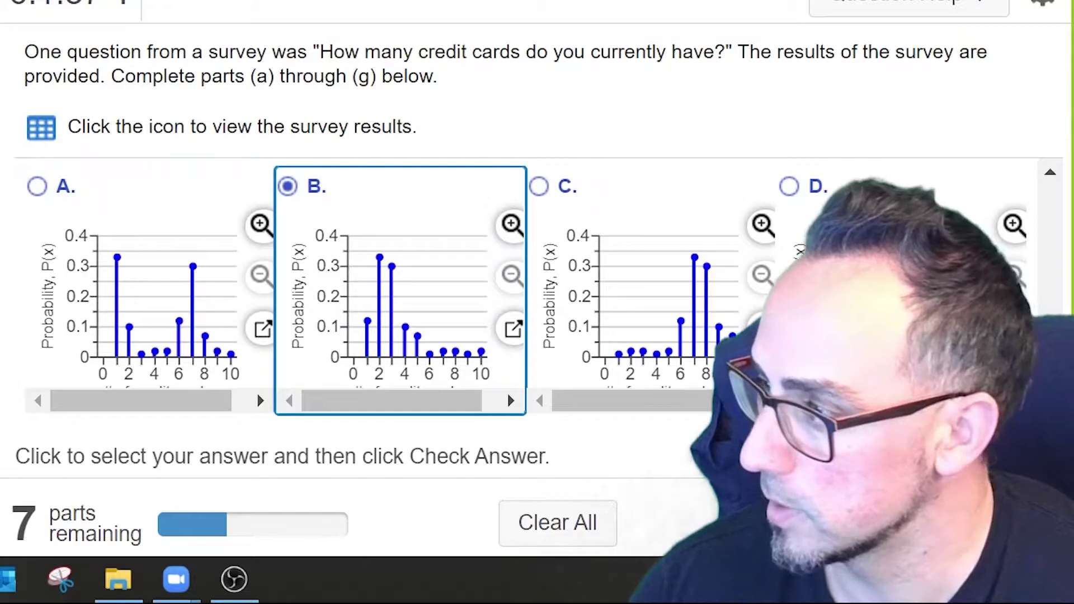
{"action": "left_click", "coordinate": [760, 522]}
{"action": "left_click", "coordinate": [546, 302]}
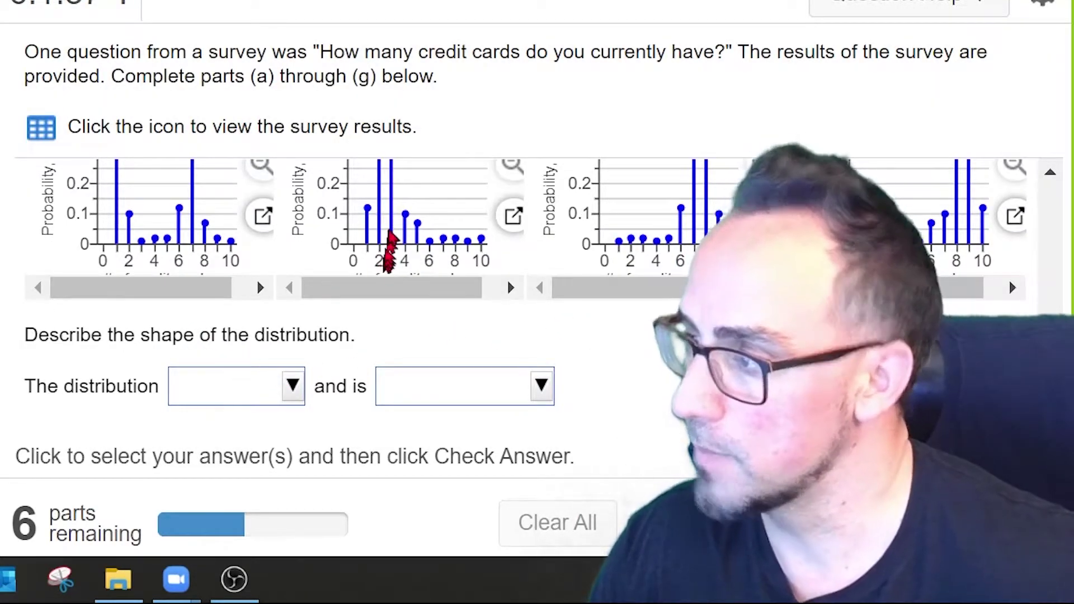
Describe the distribution's shape as "has one mode" and "skewed right", submit the answer, and dismiss the feedback
{"action": "left_click", "coordinate": [293, 384]}
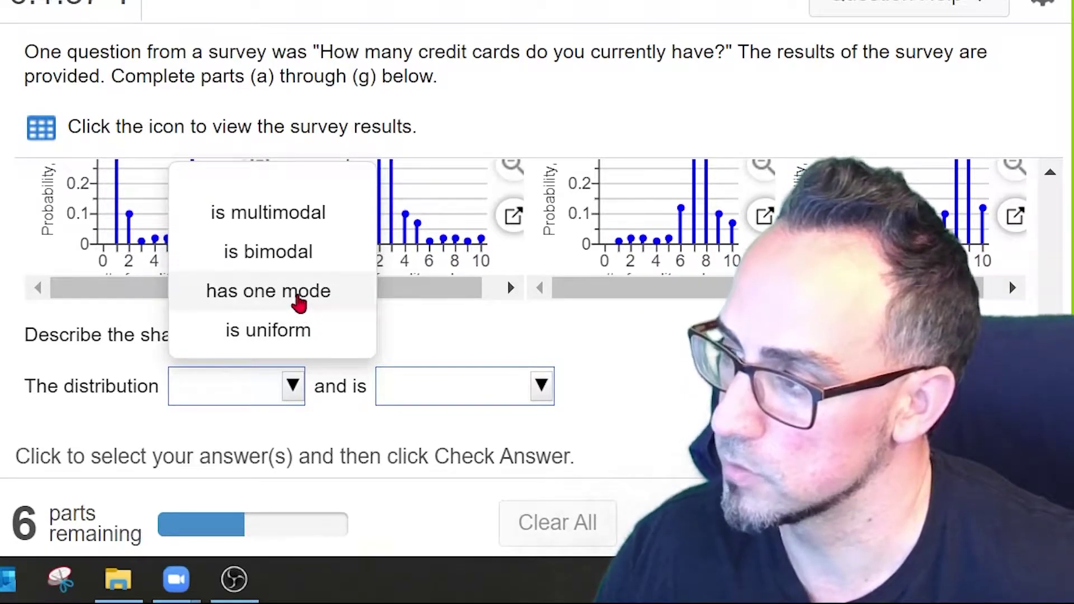
{"action": "left_click", "coordinate": [467, 340]}
{"action": "scroll", "coordinate": [364, 224], "scroll_direction": "up", "scroll_amount": 3}
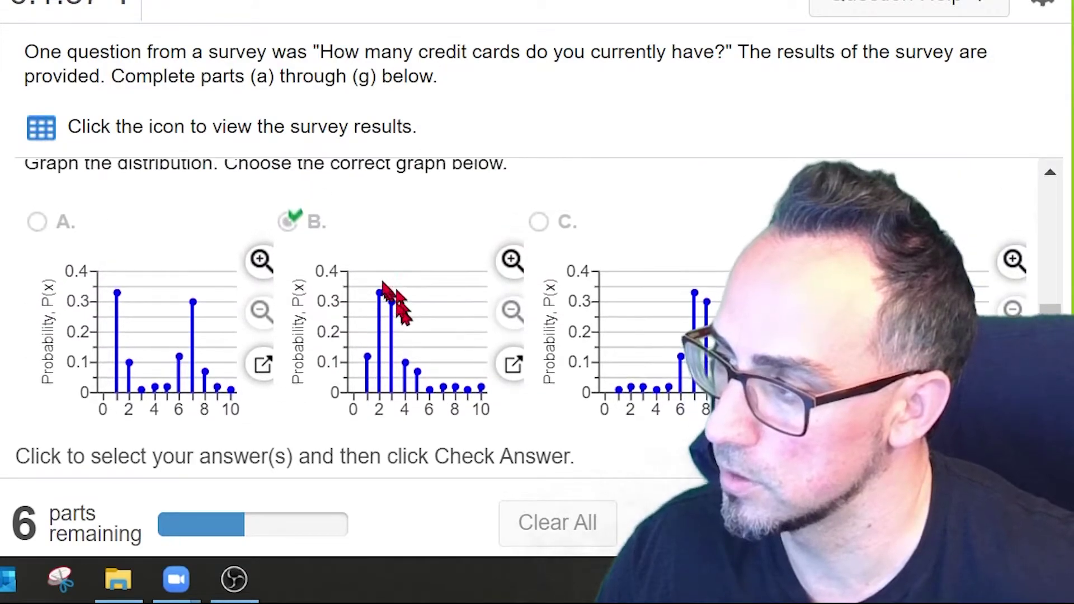
{"action": "scroll", "coordinate": [381, 299], "scroll_direction": "down", "scroll_amount": 3}
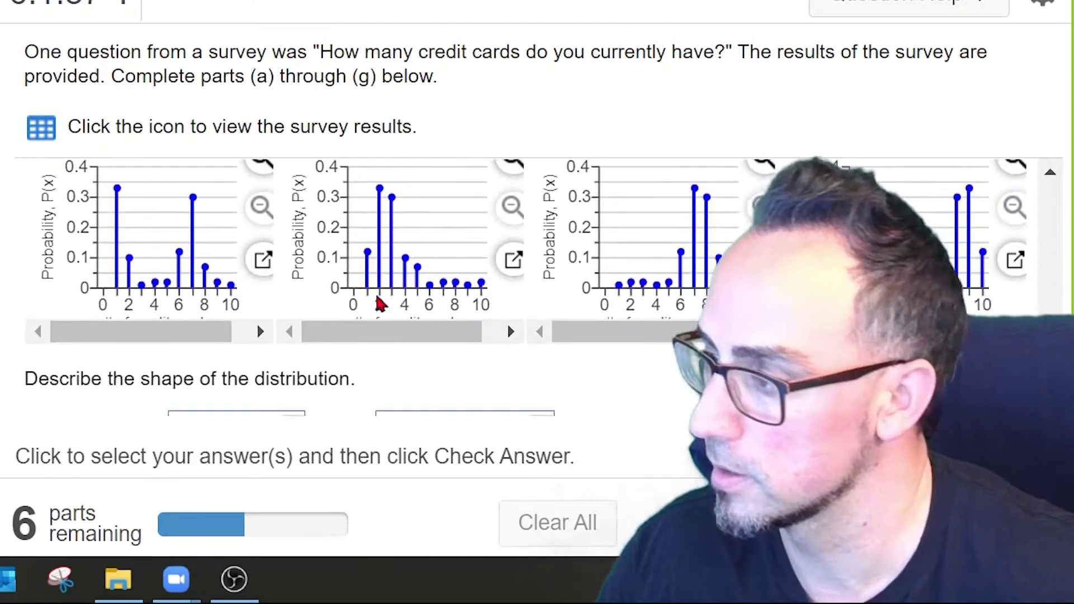
{"action": "left_click", "coordinate": [285, 391]}
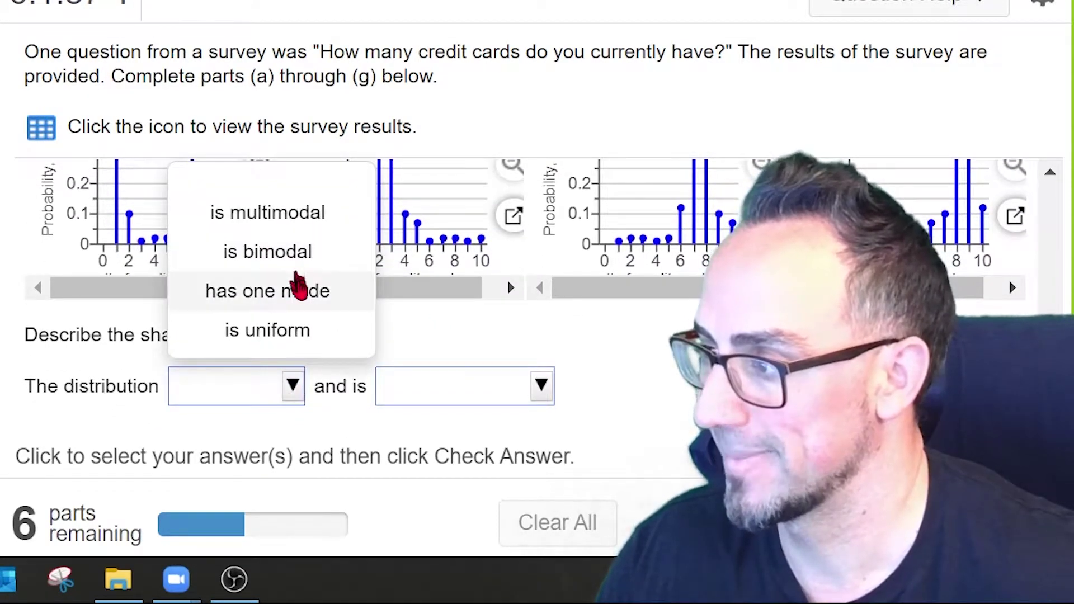
{"action": "left_click", "coordinate": [300, 289]}
{"action": "left_click", "coordinate": [408, 386]}
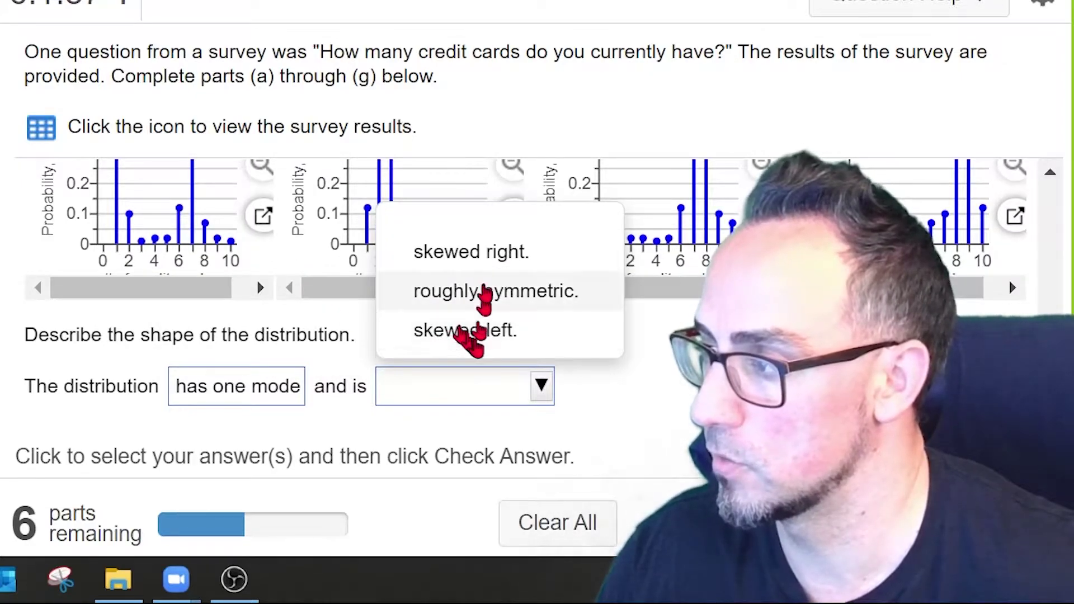
{"action": "left_click", "coordinate": [482, 268]}
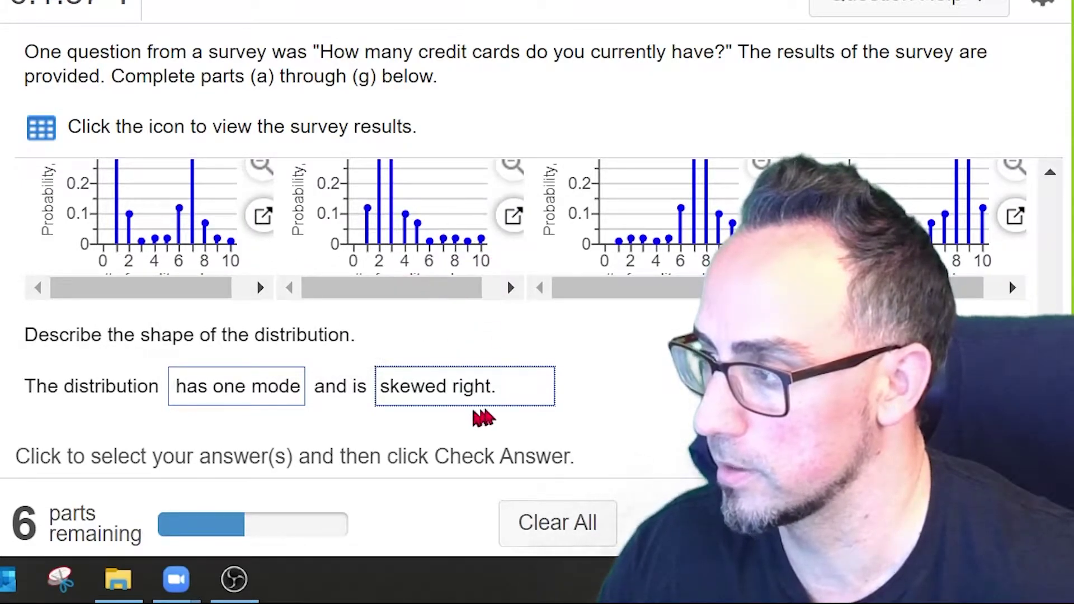
{"action": "left_click", "coordinate": [688, 523]}
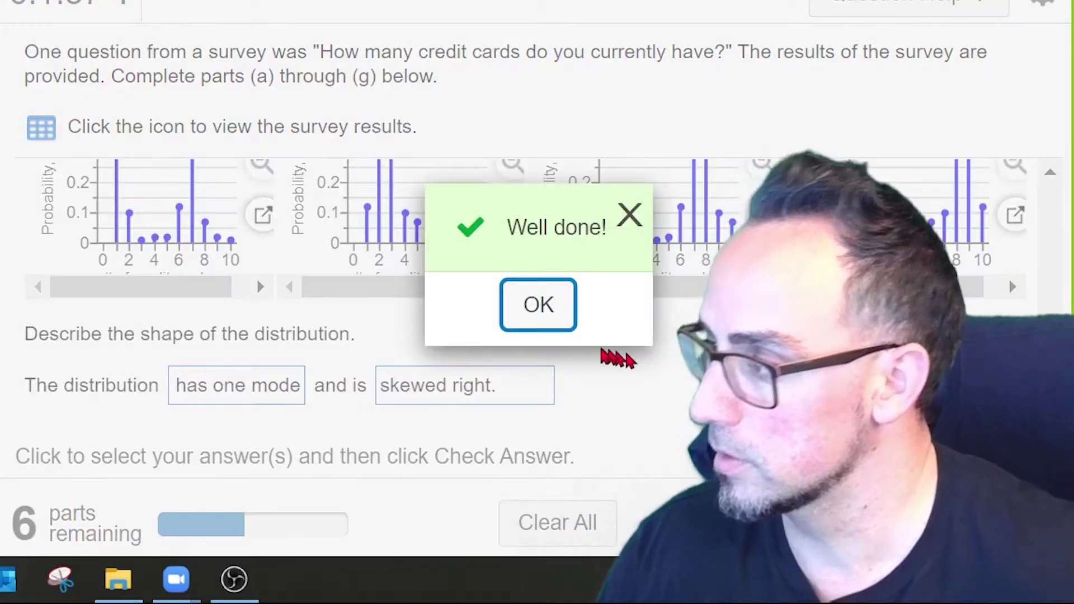
{"action": "left_click", "coordinate": [538, 305]}
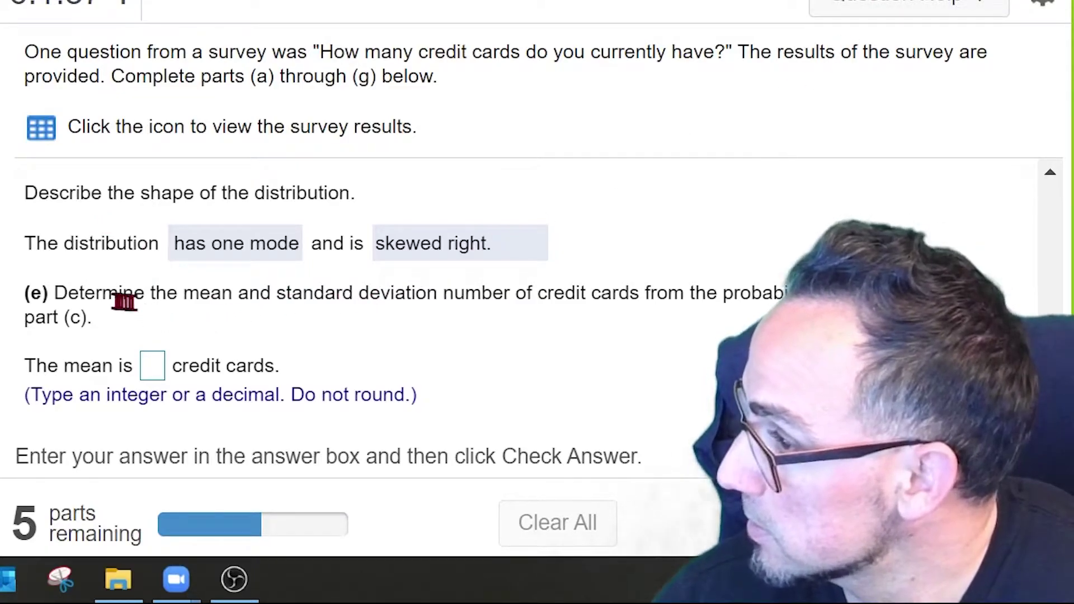
Read the part (e) question, and copy all ten var1 values with their relative frequencies from the frequency table
{"action": "left_click_drag", "start_coordinate": [118, 293], "coordinate": [688, 260]}
{"action": "left_click_drag", "start_coordinate": [733, 293], "coordinate": [810, 293]}
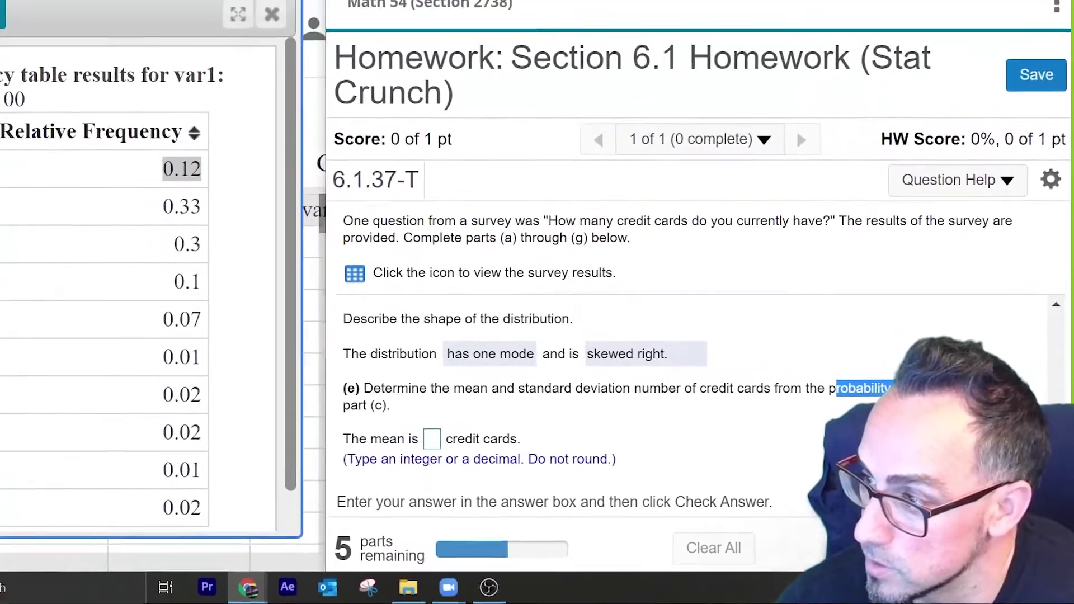
{"action": "left_click_drag", "start_coordinate": [892, 388], "coordinate": [390, 406]}
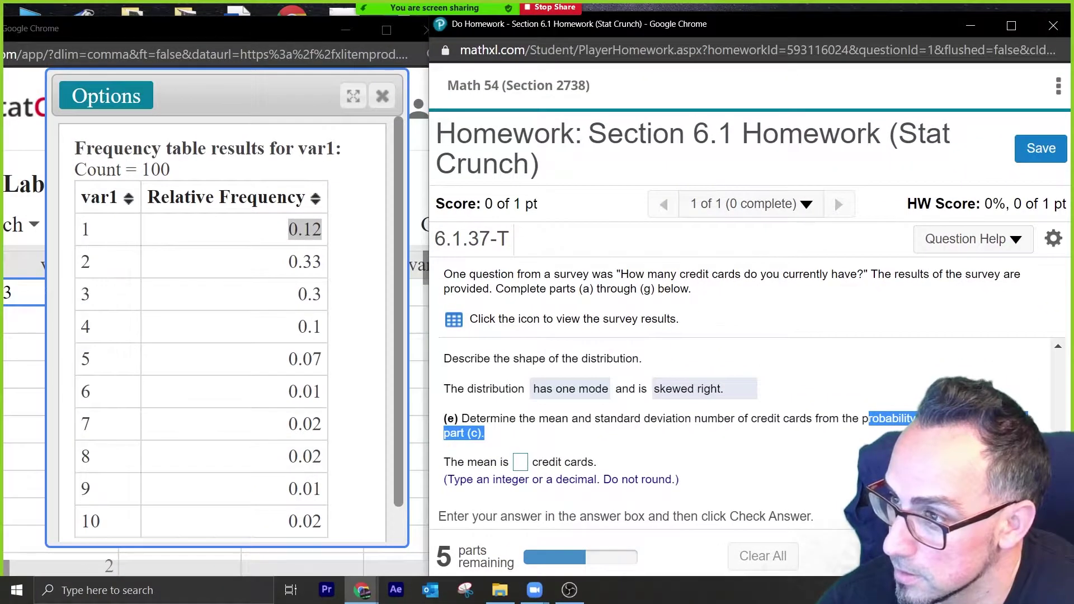
{"action": "left_click_drag", "start_coordinate": [81, 228], "coordinate": [333, 490]}
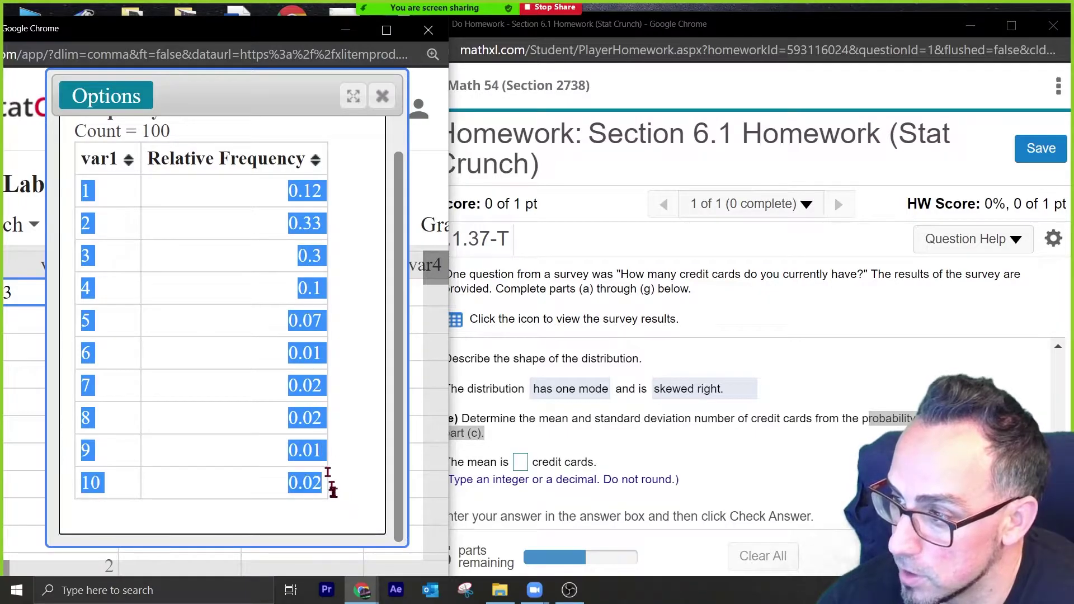
{"action": "right_click", "coordinate": [89, 191]}
{"action": "left_click", "coordinate": [115, 204]}
Maximize StatCrunch, put the frequency table away, and paste the copied distribution into var3 and var4 starting at row 1
{"action": "left_click", "coordinate": [19, 355]}
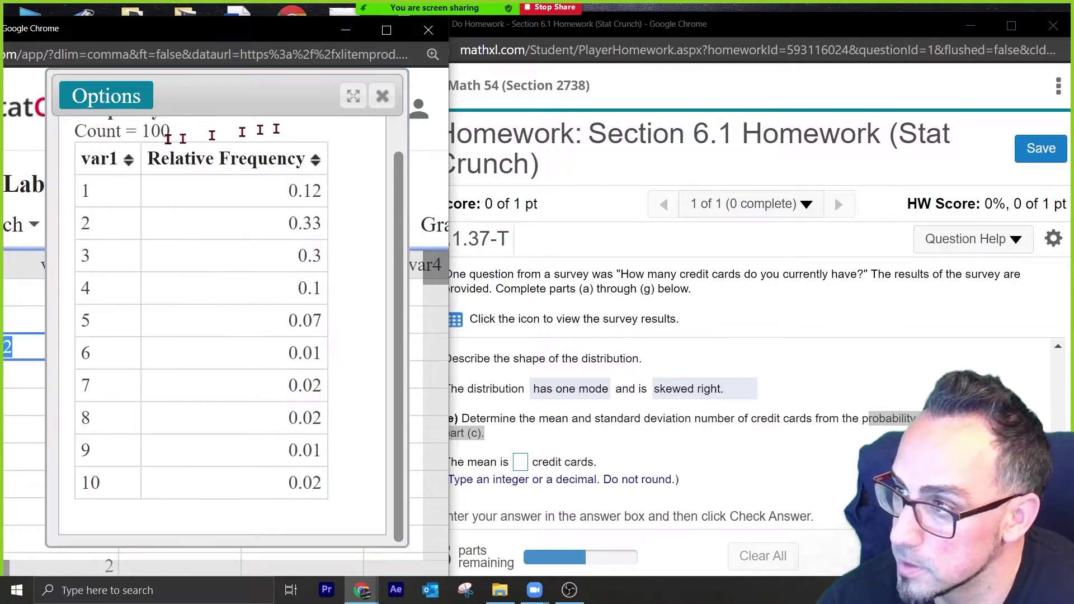
{"action": "left_click", "coordinate": [386, 29]}
{"action": "left_click", "coordinate": [481, 83]}
{"action": "left_click", "coordinate": [373, 269]}
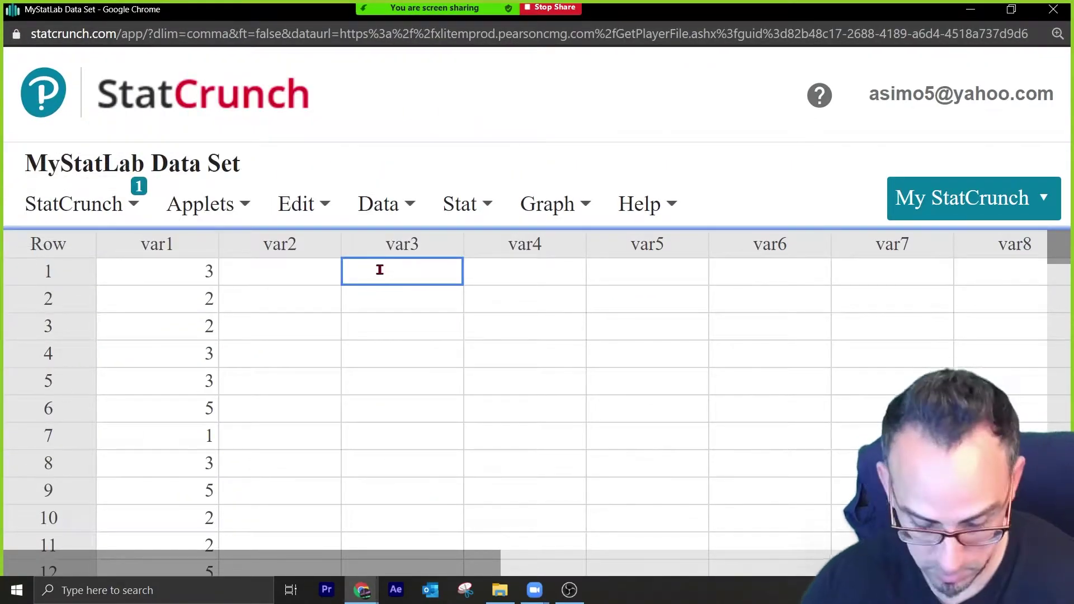
{"action": "key", "text": "ctrl+v"}
{"action": "left_click", "coordinate": [643, 405]}
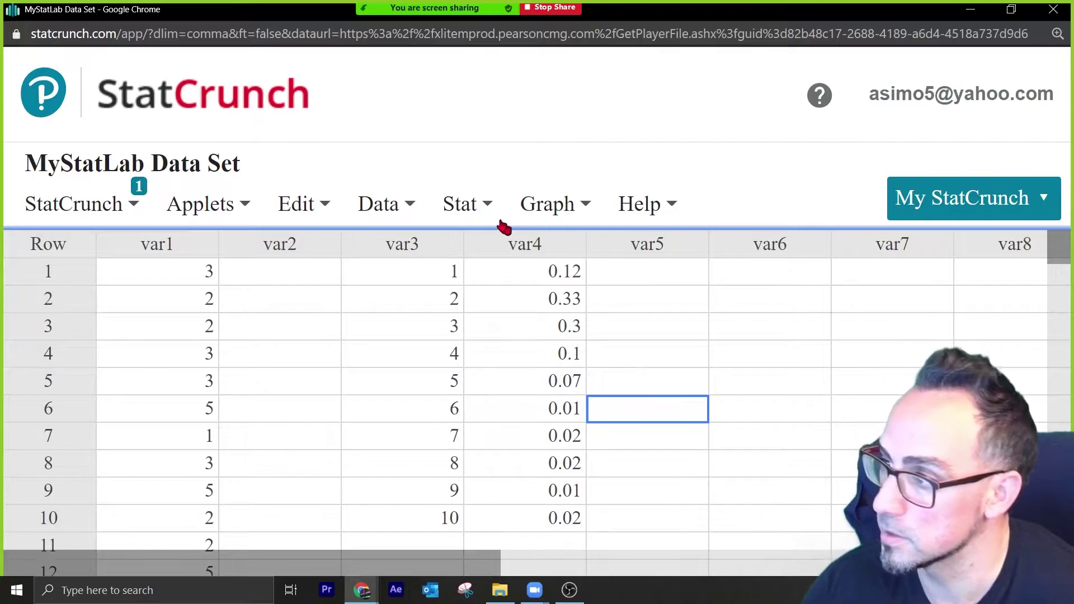
Open the Custom calculator and move its dialog clear of the var3 and var4 columns
{"action": "left_click", "coordinate": [484, 207]}
{"action": "mouse_move", "coordinate": [520, 287]}
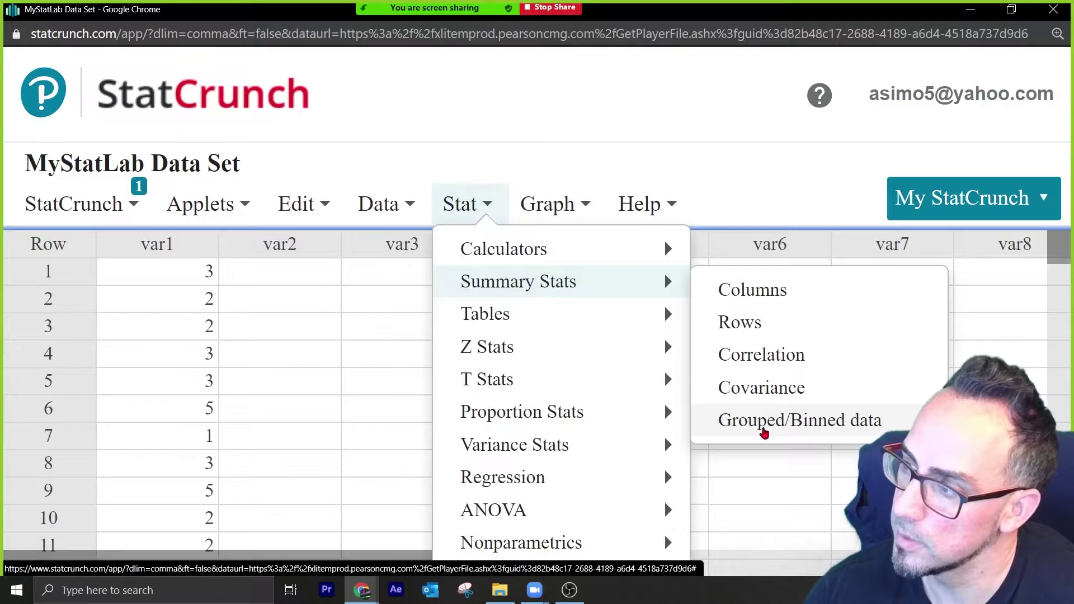
{"action": "mouse_move", "coordinate": [537, 249]}
{"action": "scroll", "coordinate": [794, 492], "scroll_direction": "down", "scroll_amount": 1}
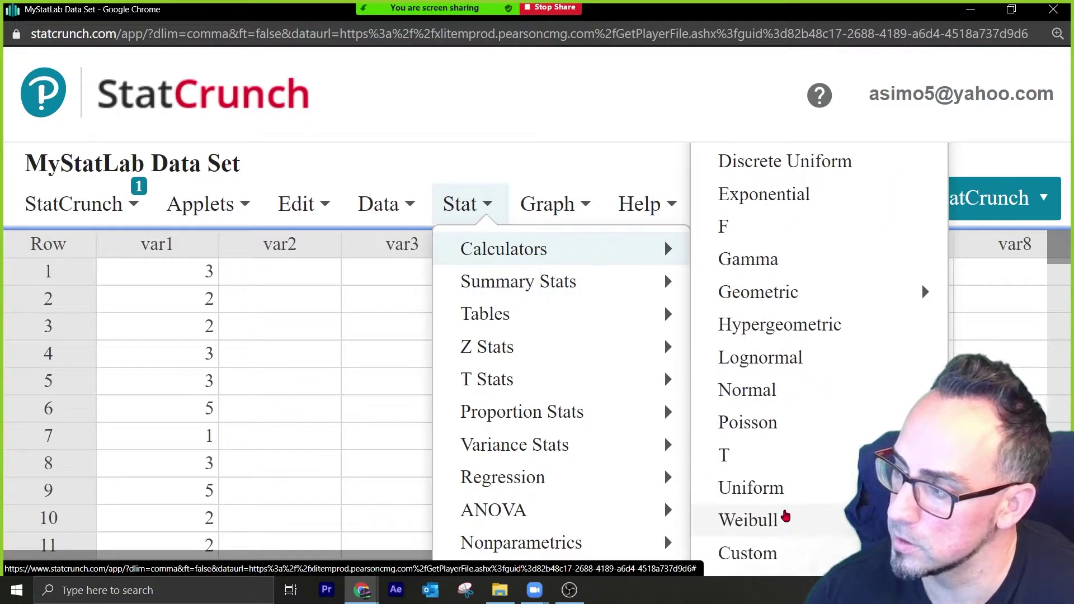
{"action": "left_click", "coordinate": [759, 554]}
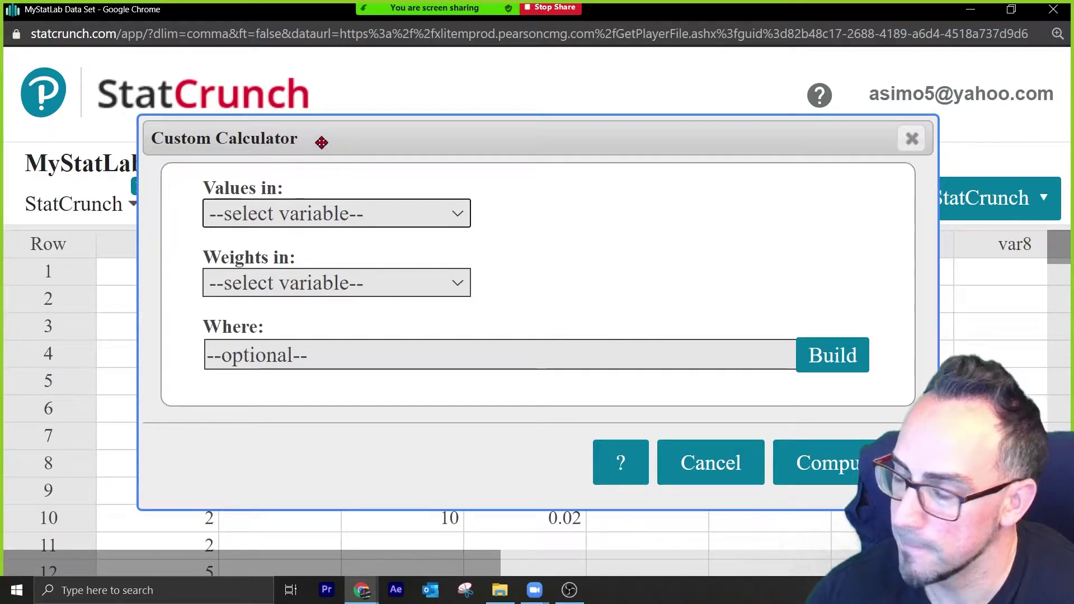
{"action": "left_click_drag", "start_coordinate": [322, 142], "coordinate": [473, 208]}
{"action": "left_click_drag", "start_coordinate": [314, 293], "coordinate": [590, 310]}
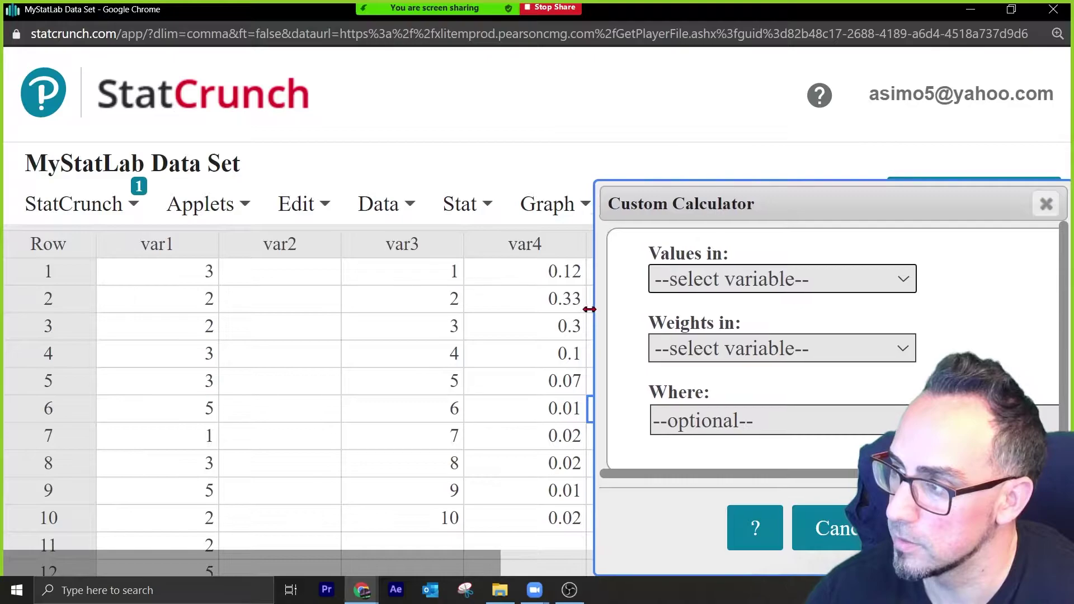
Compute the custom distribution with values in var3 and weights in var4
{"action": "left_click", "coordinate": [714, 281]}
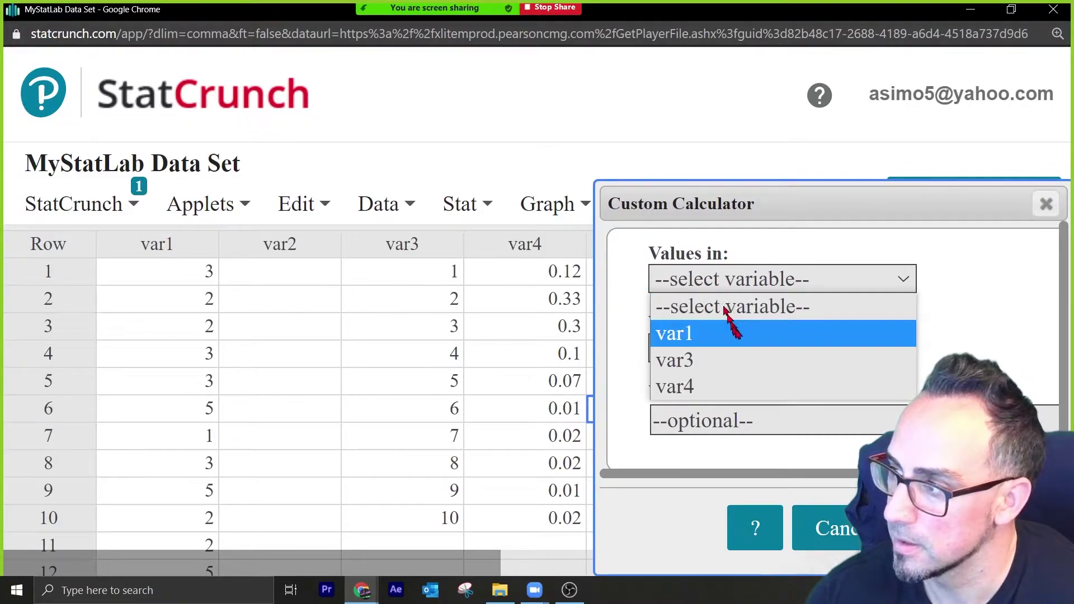
{"action": "left_click", "coordinate": [737, 360]}
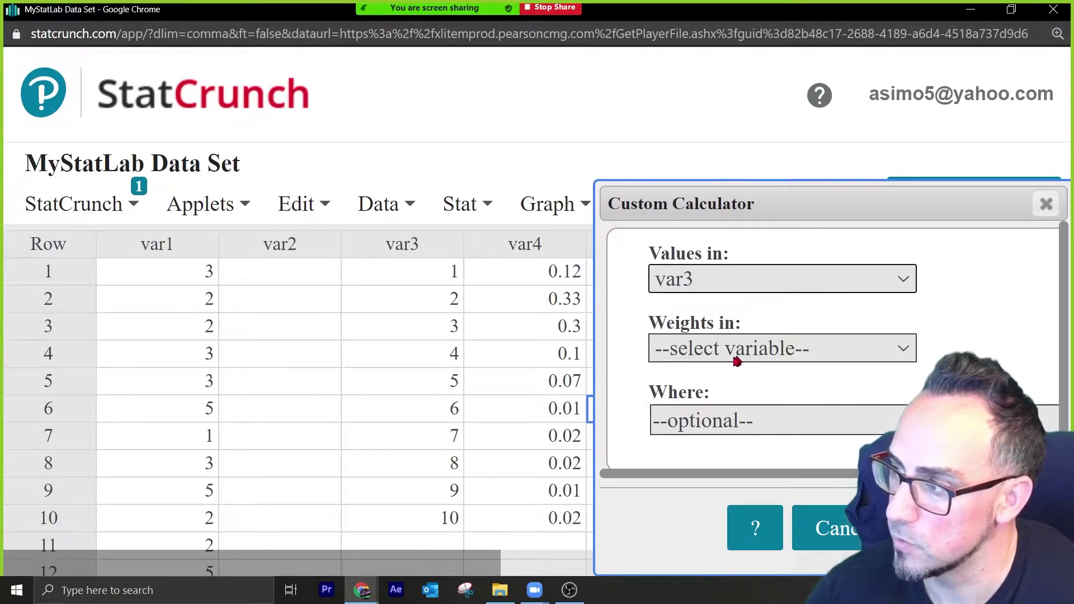
{"action": "left_click", "coordinate": [723, 356]}
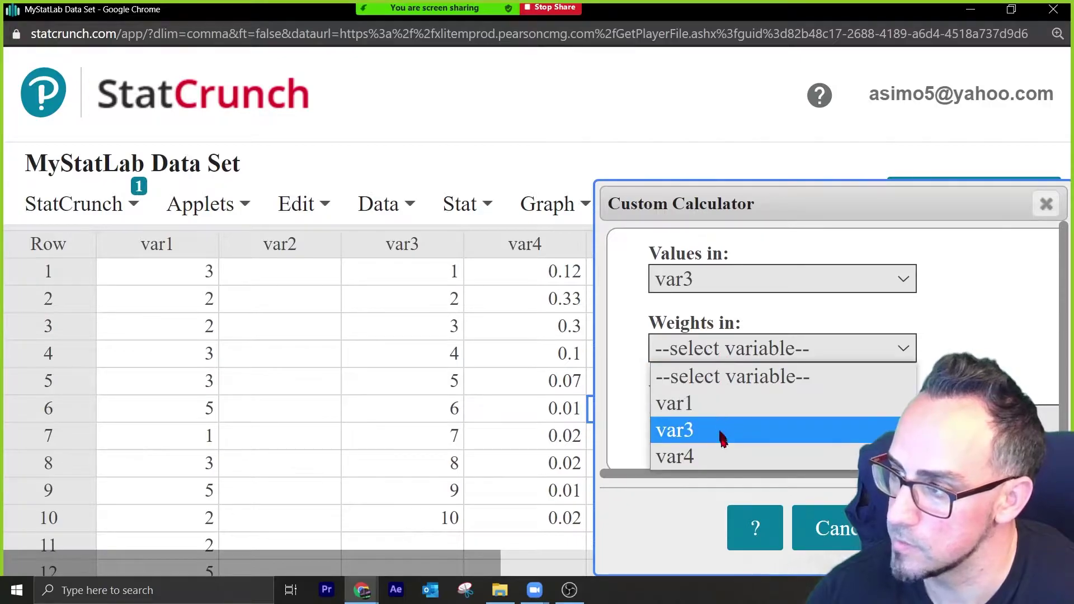
{"action": "left_click", "coordinate": [723, 458]}
{"action": "left_click", "coordinate": [918, 527]}
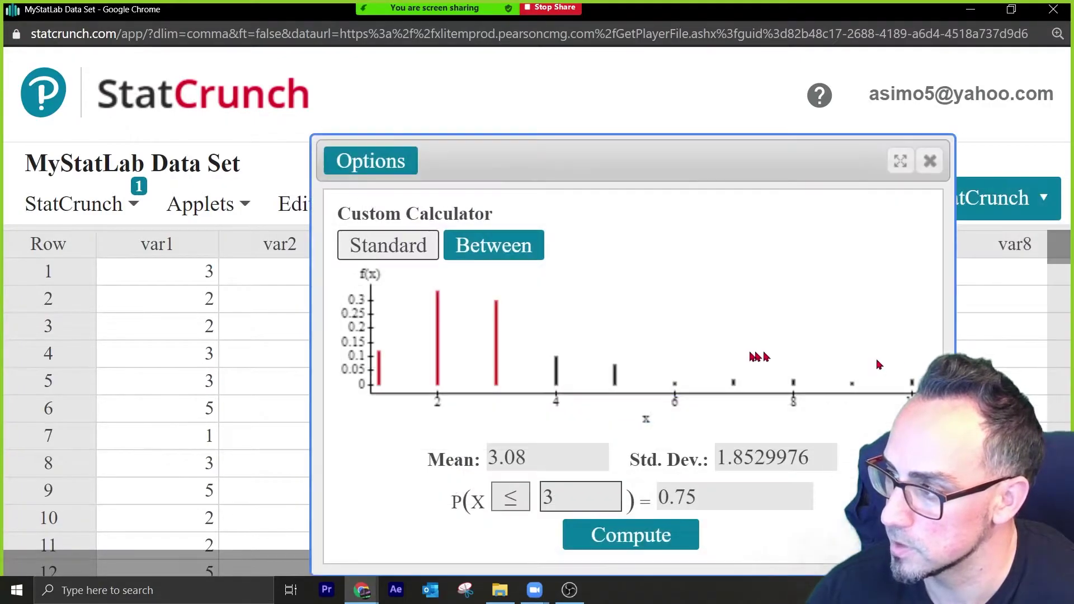
Examine the mean and standard deviation in the Custom Calculator results, moving the window fully into view before closing it
{"action": "double_click", "coordinate": [531, 457]}
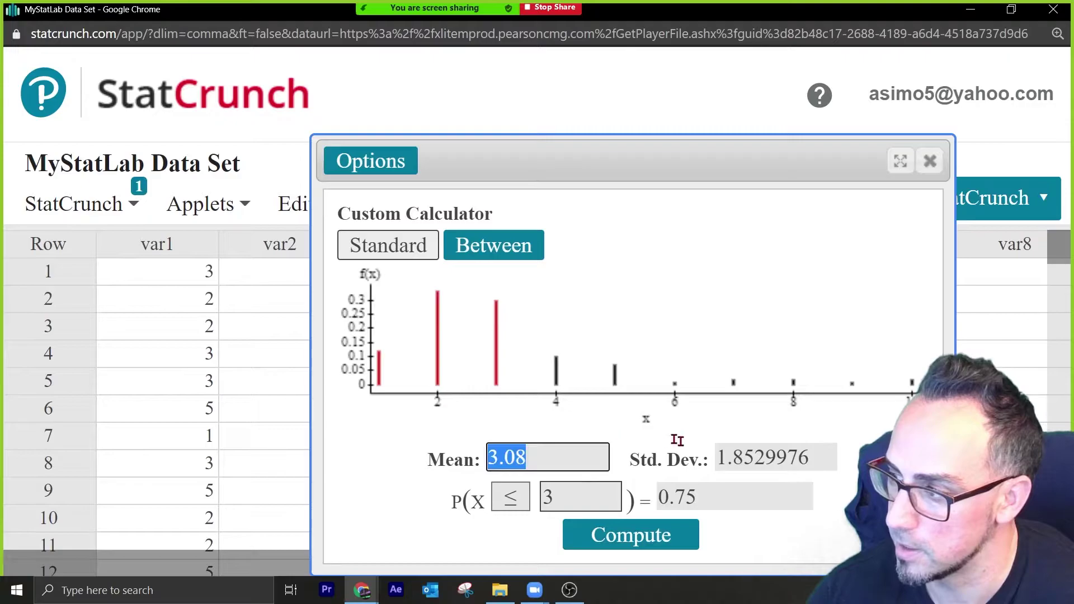
{"action": "left_click_drag", "start_coordinate": [747, 456], "coordinate": [810, 459]}
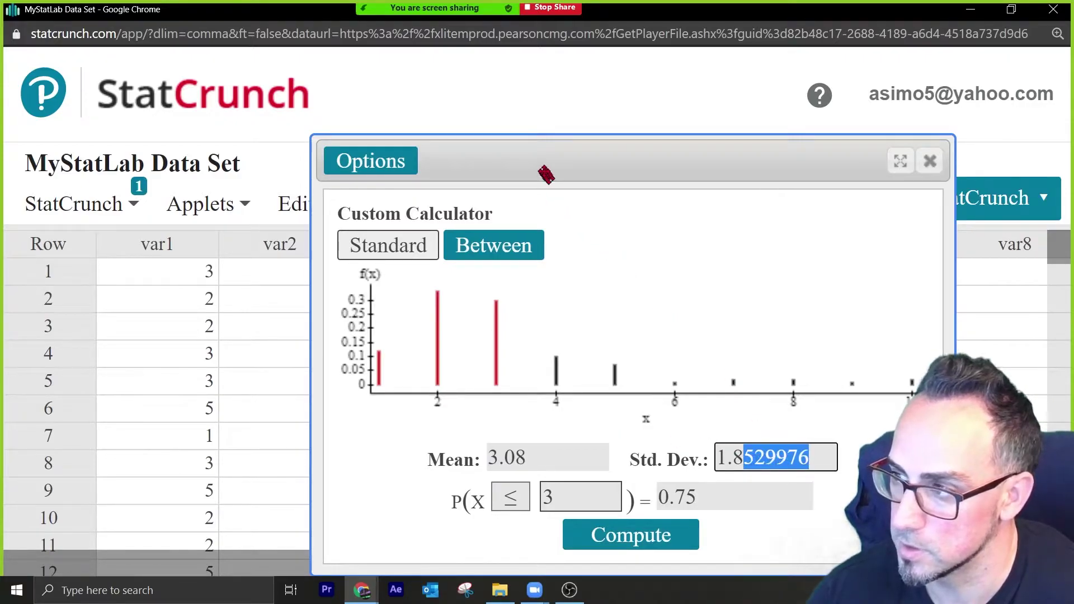
{"action": "left_click_drag", "start_coordinate": [546, 161], "coordinate": [557, 103]}
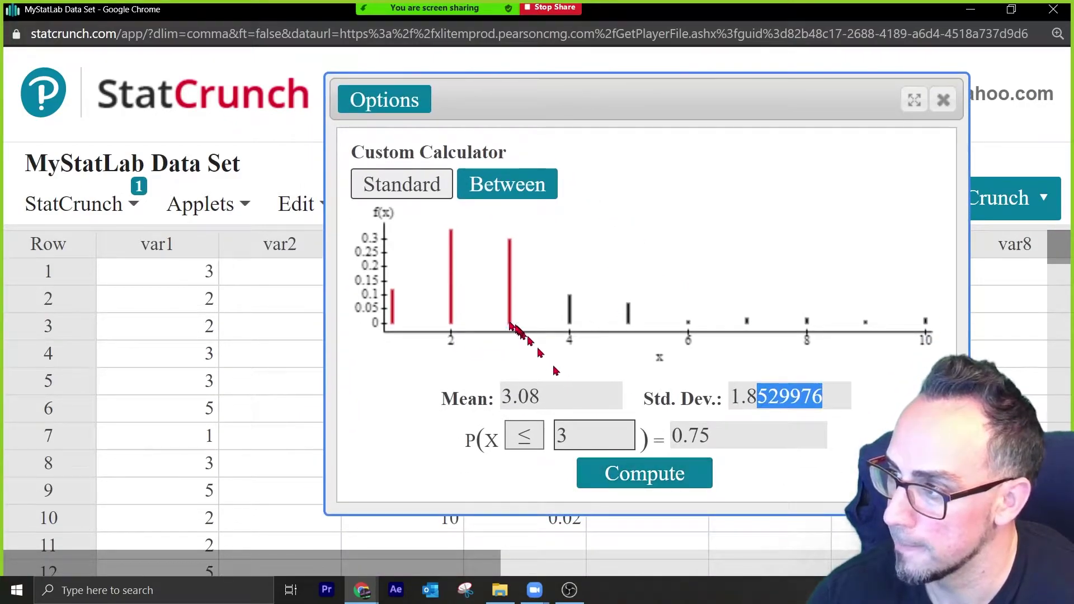
{"action": "left_click", "coordinate": [941, 97]}
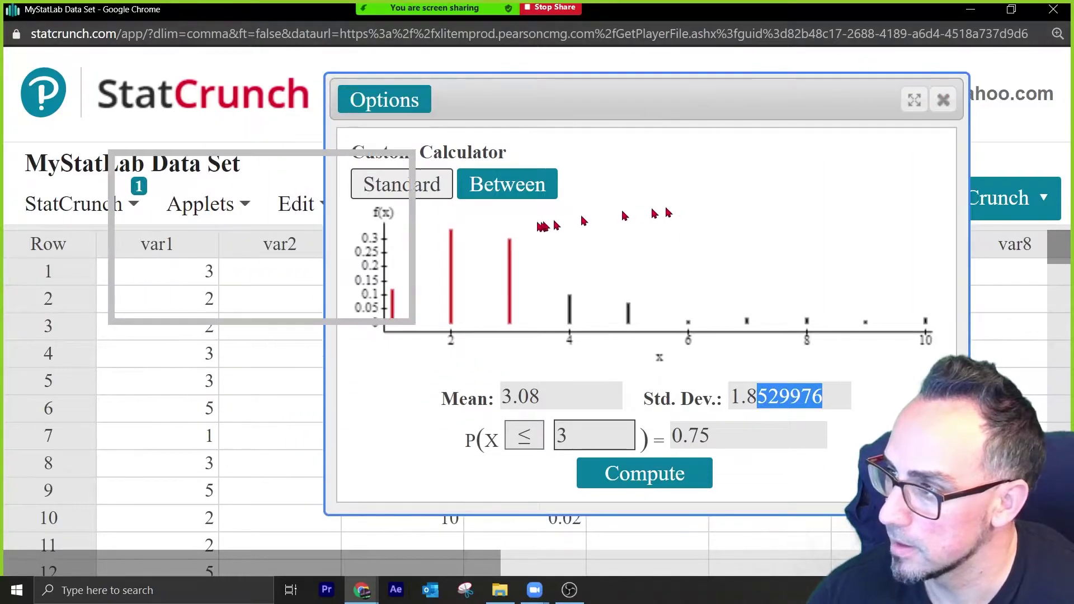
Reopen the Custom calculator and narrow its dialog so the var3 and var4 columns can be seen
{"action": "left_click", "coordinate": [478, 206]}
{"action": "mouse_move", "coordinate": [582, 256]}
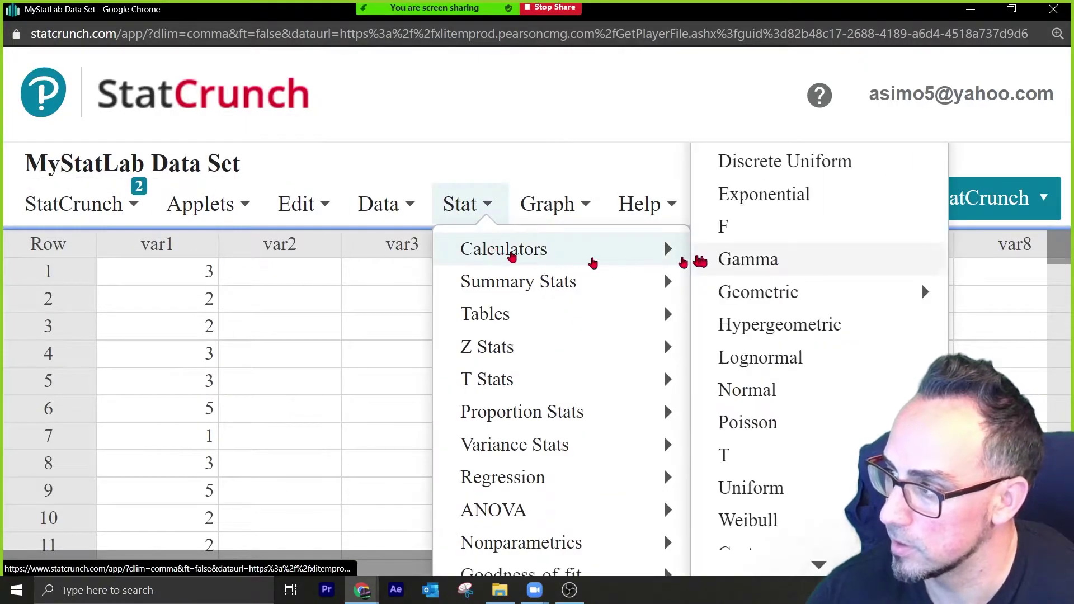
{"action": "left_click", "coordinate": [772, 553]}
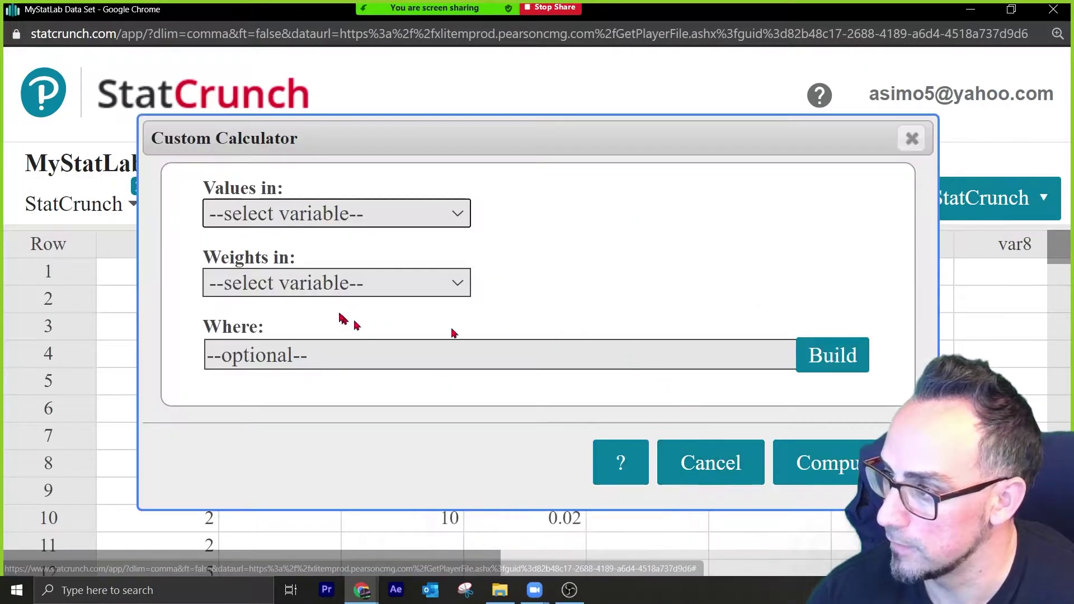
{"action": "left_click", "coordinate": [287, 215]}
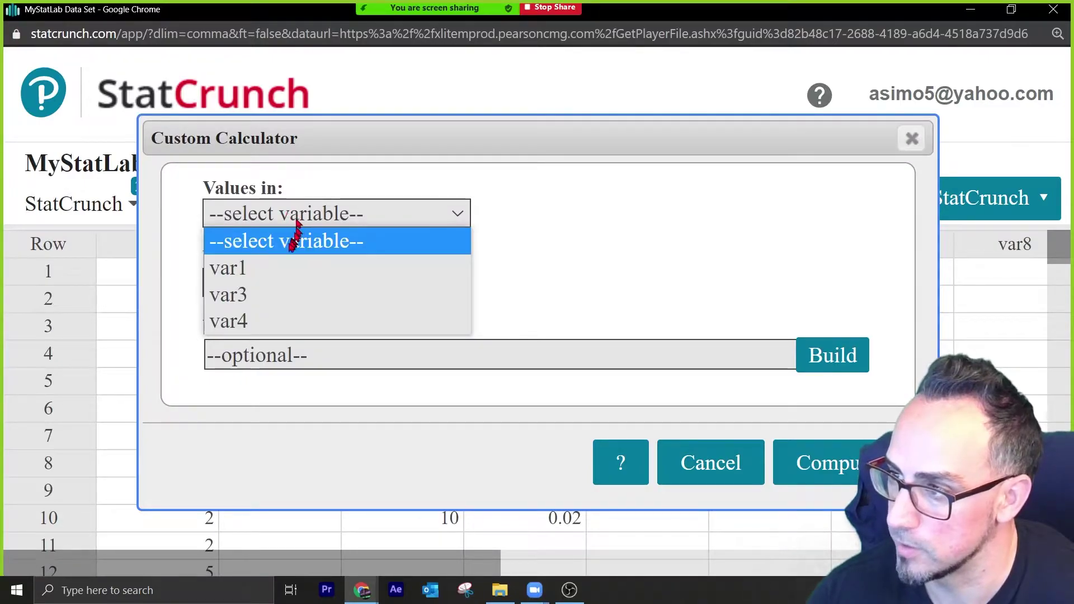
{"action": "left_click_drag", "start_coordinate": [148, 173], "coordinate": [586, 219]}
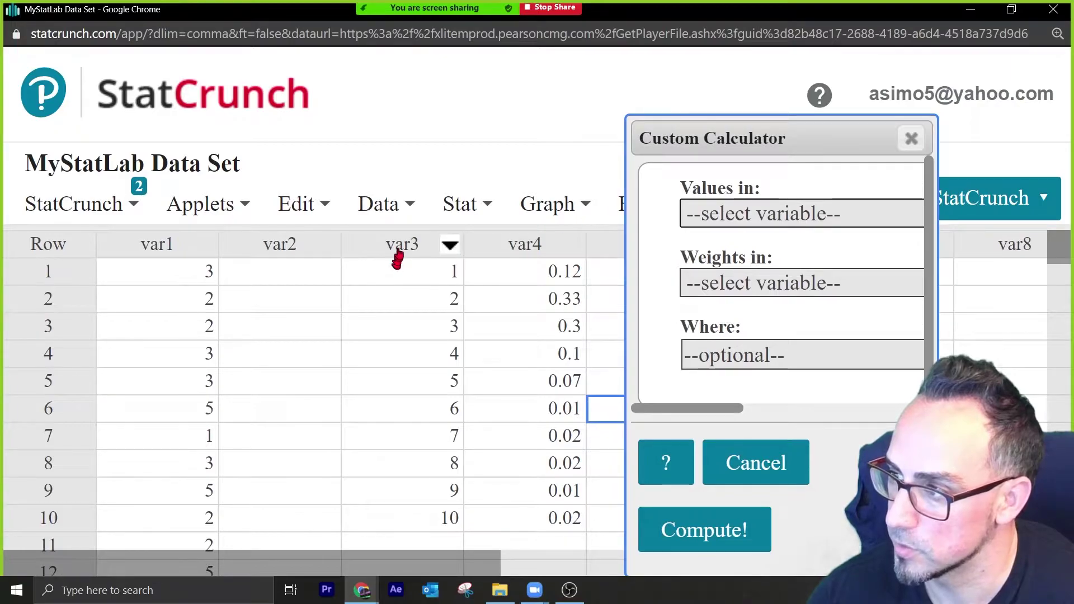
Compute the custom distribution again using var3 for the values and var4 for the weights
{"action": "left_click", "coordinate": [748, 219]}
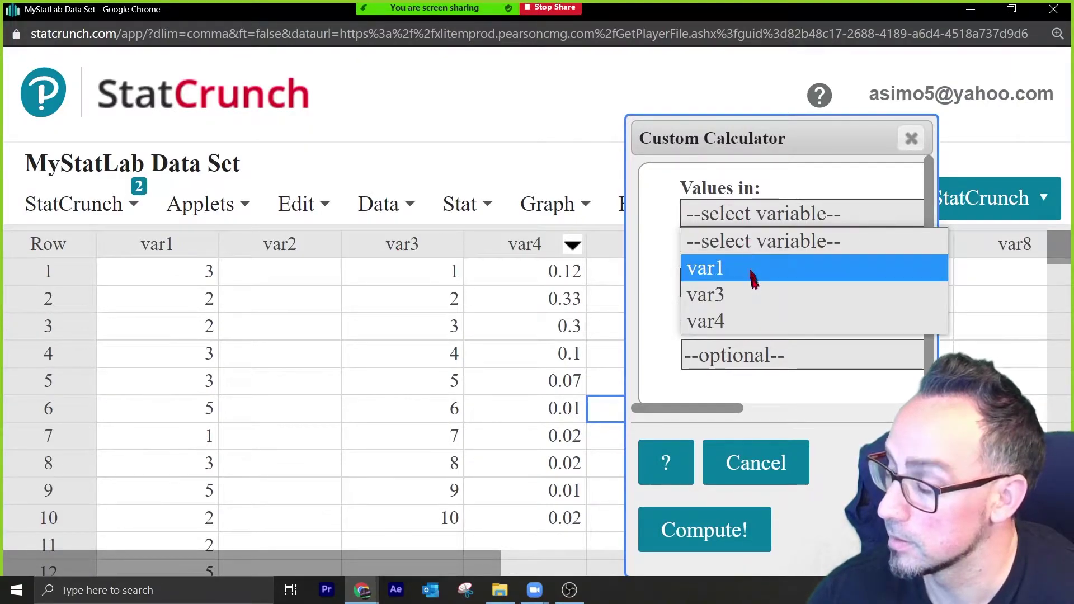
{"action": "left_click", "coordinate": [750, 294]}
{"action": "left_click", "coordinate": [582, 212]}
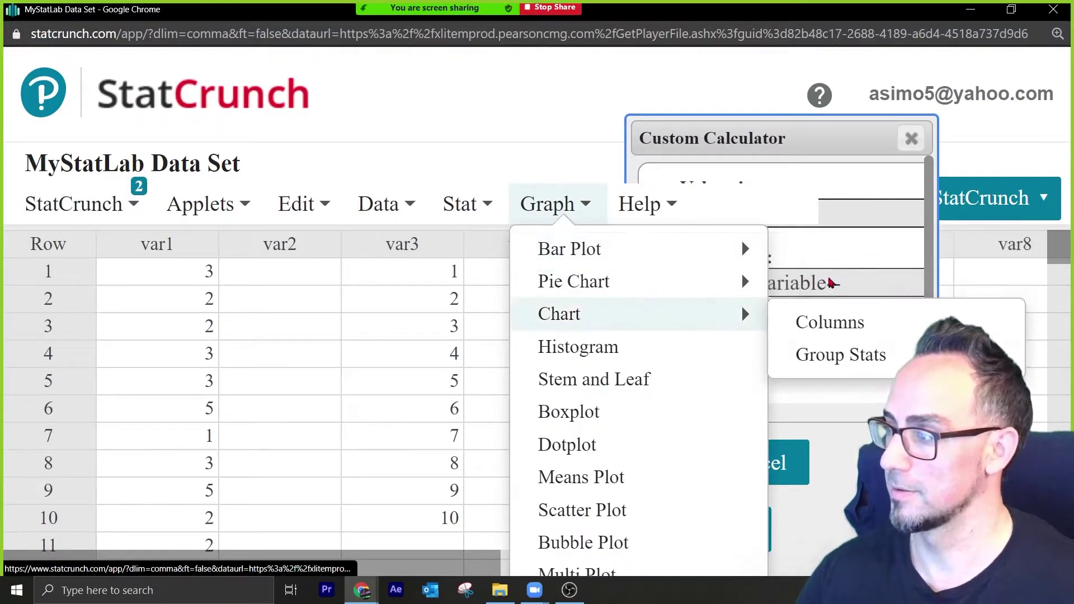
{"action": "left_click", "coordinate": [847, 124]}
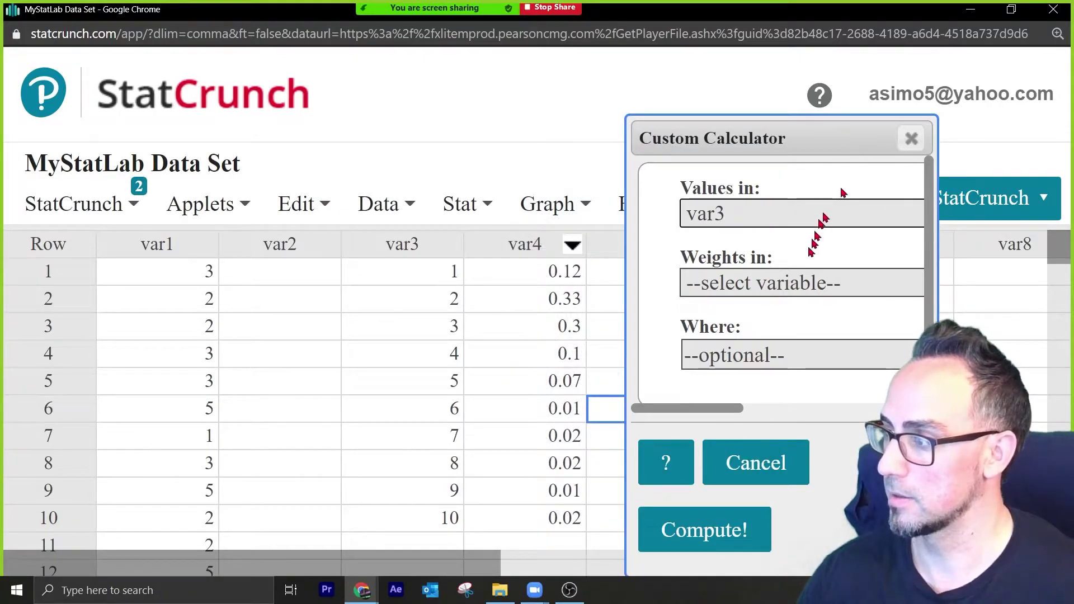
{"action": "left_click", "coordinate": [762, 283]}
{"action": "left_click", "coordinate": [779, 390]}
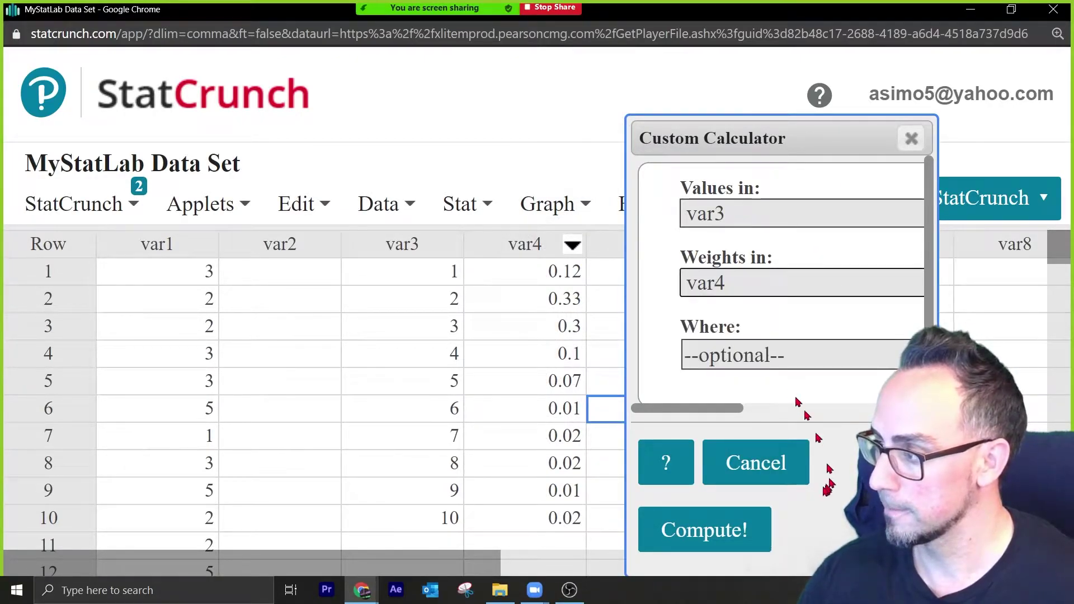
{"action": "left_click", "coordinate": [762, 532]}
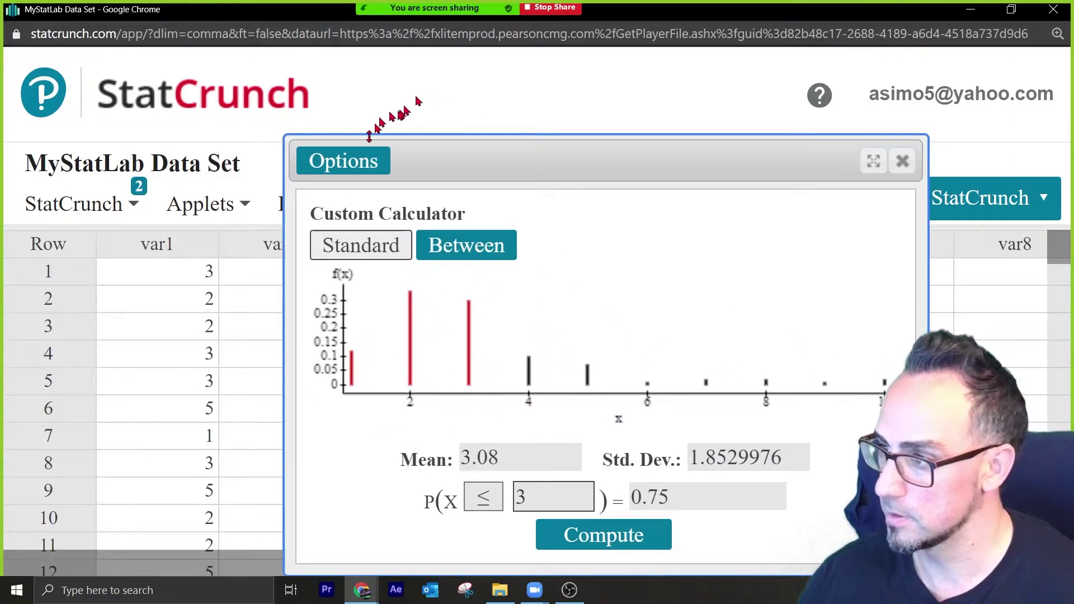
Narrow the calculator results window, restore StatCrunch to a smaller window, and place the homework window beside it
{"action": "left_click_drag", "start_coordinate": [286, 205], "coordinate": [627, 204]}
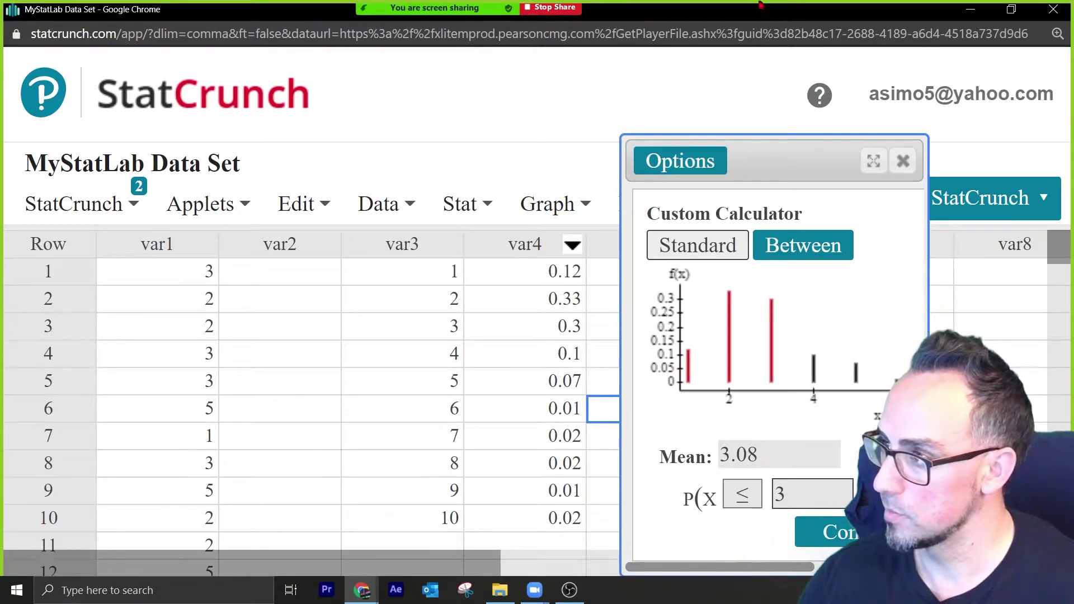
{"action": "left_click_drag", "start_coordinate": [729, 6], "coordinate": [772, 11]}
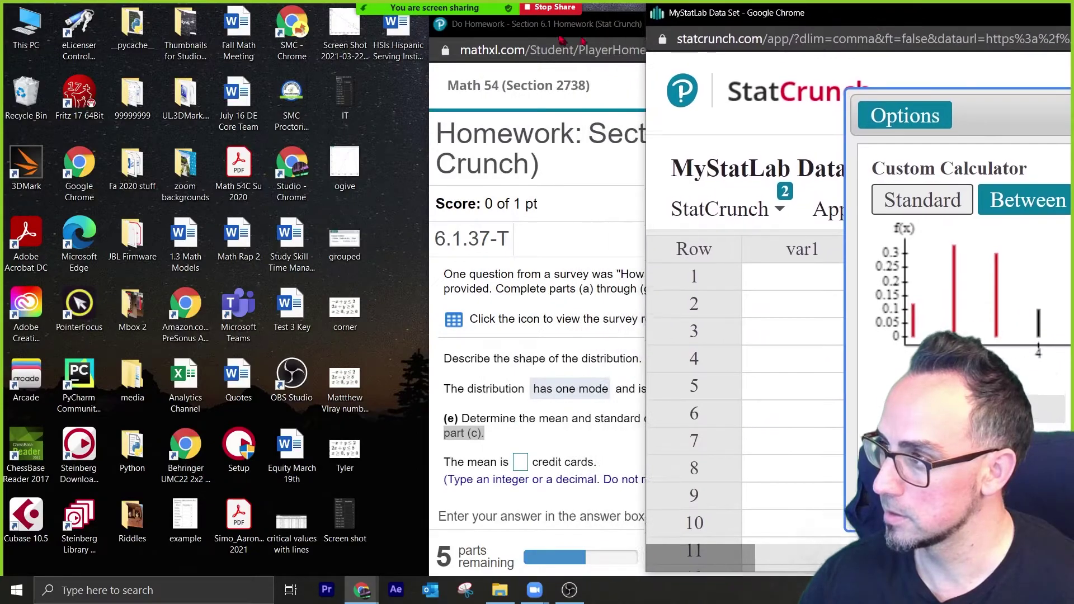
{"action": "left_click_drag", "start_coordinate": [578, 28], "coordinate": [167, 17]}
Answer part (e) with a mean of 3.08 credit cards and submit it, dismissing the feedback
{"action": "left_click", "coordinate": [109, 451]}
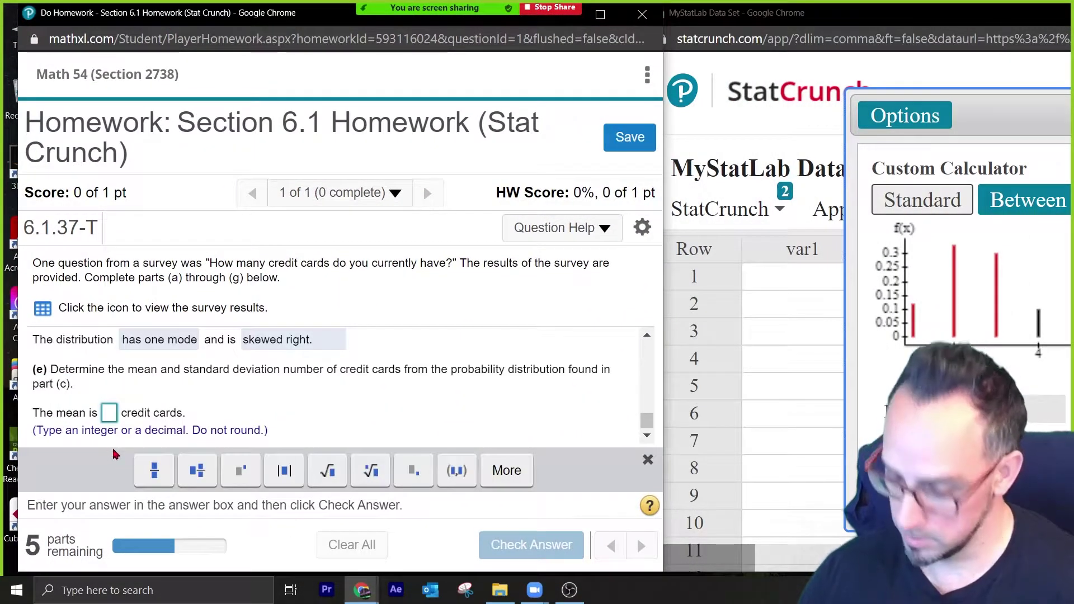
{"action": "type", "text": "3.08"}
{"action": "key", "text": "Return"}
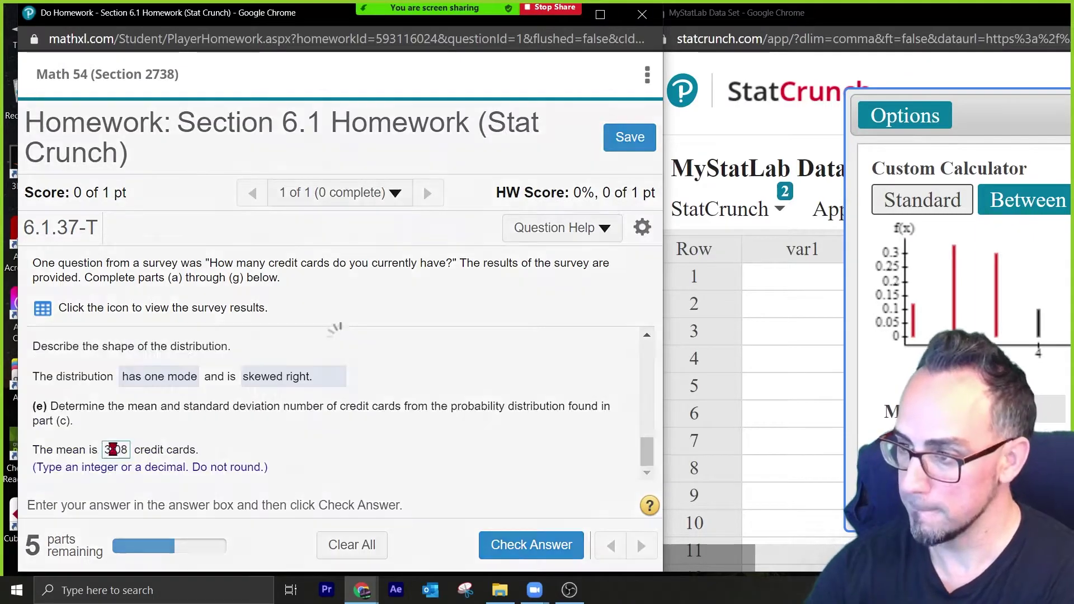
{"action": "left_click", "coordinate": [351, 423]}
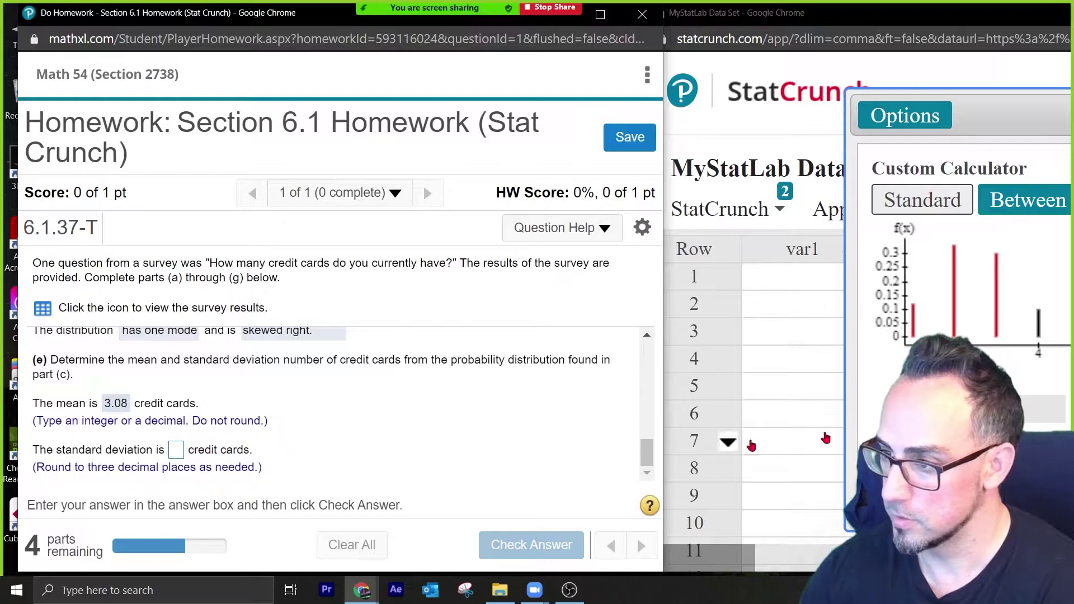
Bring the calculator's Std. Dev. into view, then submit 1.853 as the standard deviation and dismiss the feedback
{"action": "key", "text": "alt+Tab"}
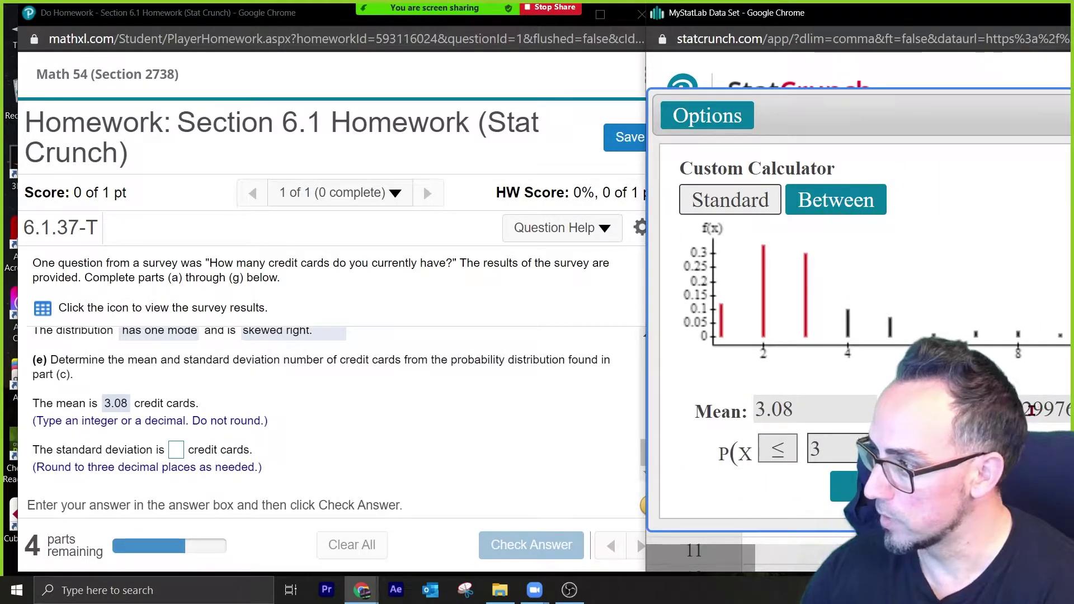
{"action": "left_click", "coordinate": [176, 451]}
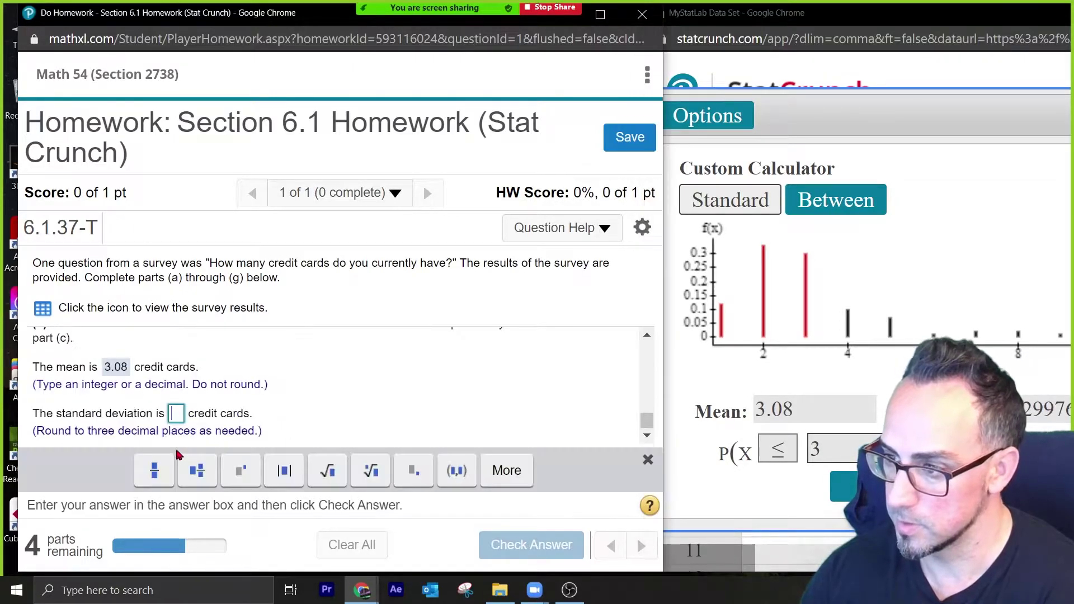
{"action": "type", "text": "1.853"}
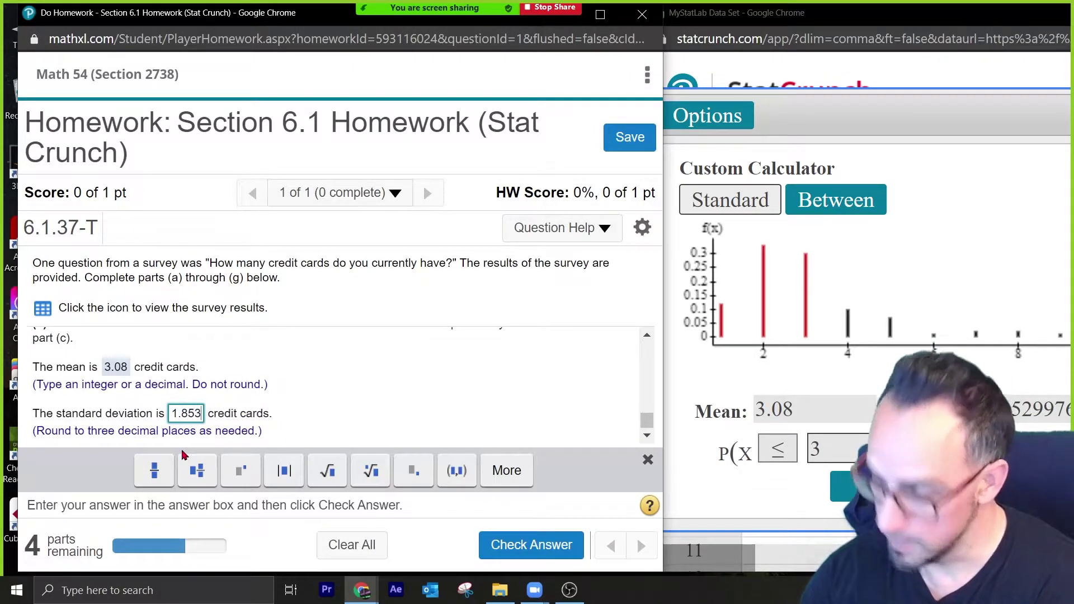
{"action": "key", "text": "Return"}
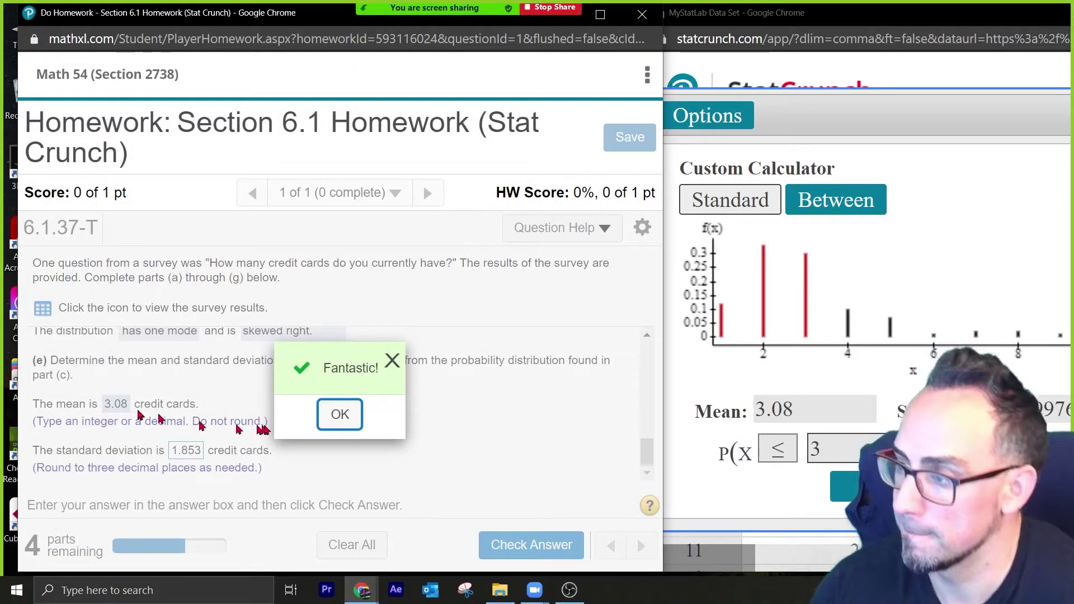
{"action": "left_click", "coordinate": [335, 416]}
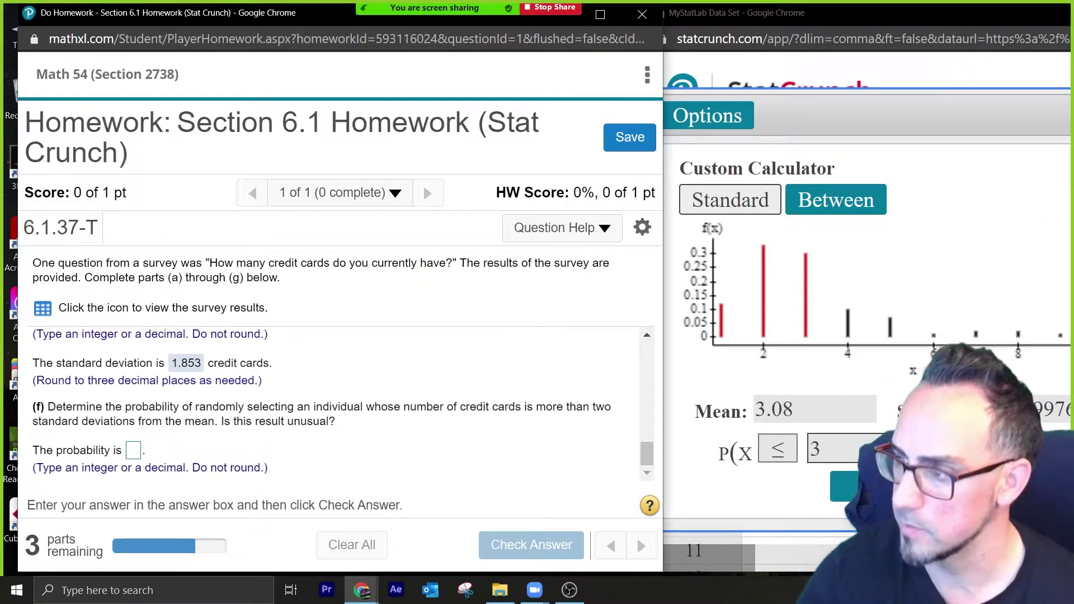
Enlarge the homework page to 125% and highlight the part (f) question about more than two standard deviations from the mean
{"action": "left_click_drag", "start_coordinate": [428, 405], "coordinate": [528, 429]}
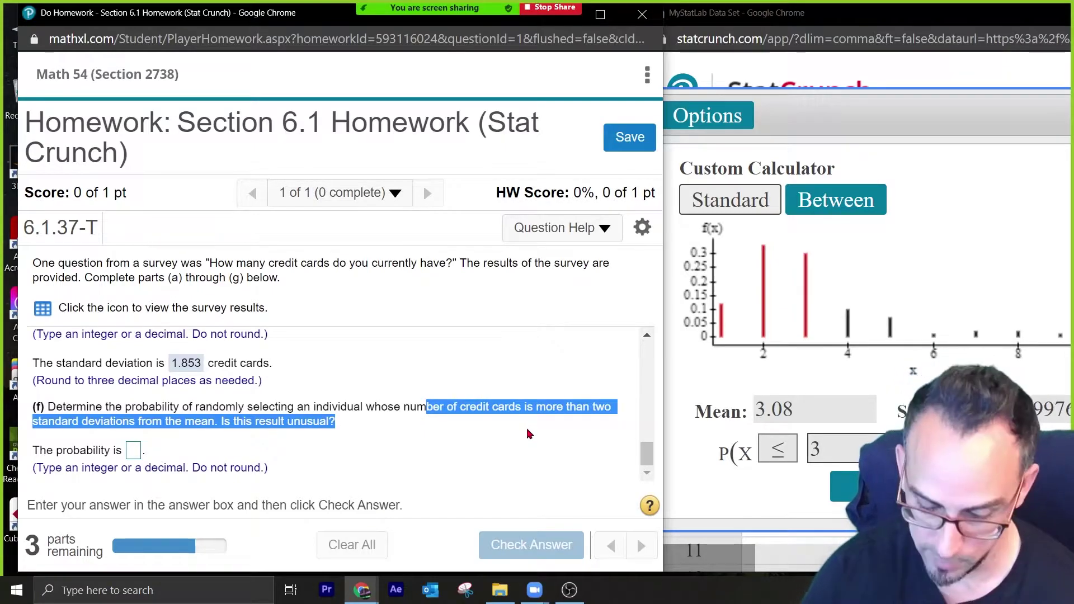
{"action": "key", "text": "ctrl+plus"}
{"action": "key", "text": "ctrl+plus"}
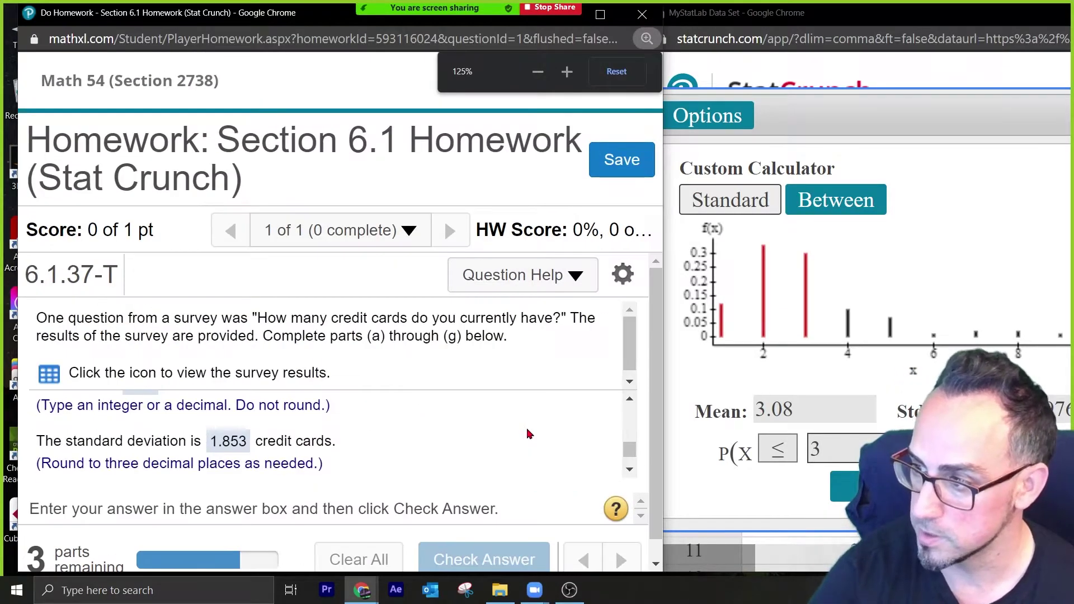
{"action": "scroll", "coordinate": [445, 425], "scroll_direction": "down", "scroll_amount": 3}
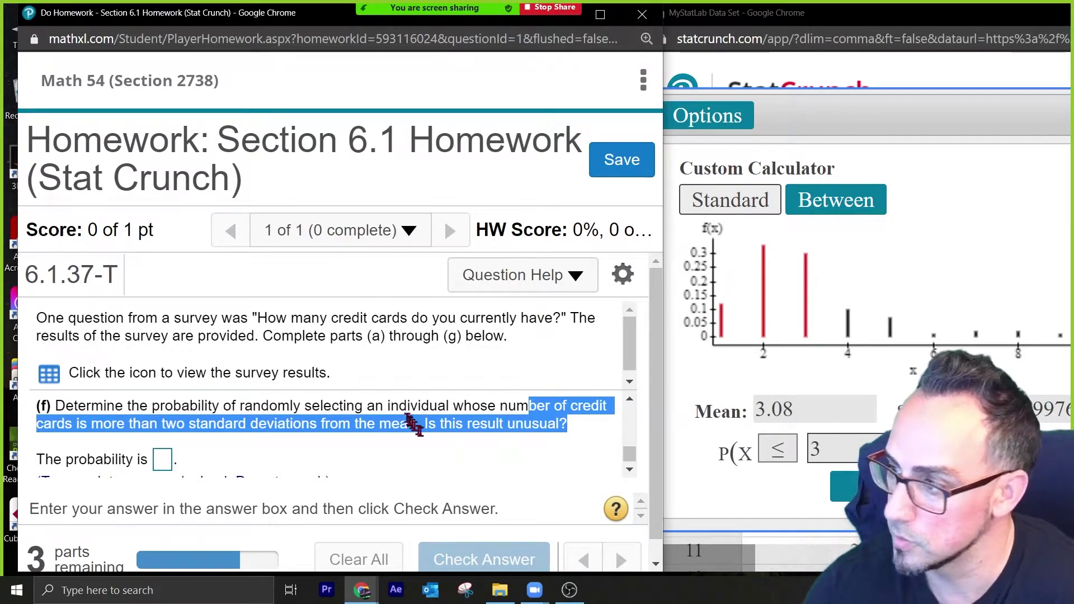
{"action": "left_click", "coordinate": [399, 412]}
{"action": "left_click_drag", "start_coordinate": [52, 400], "coordinate": [552, 430]}
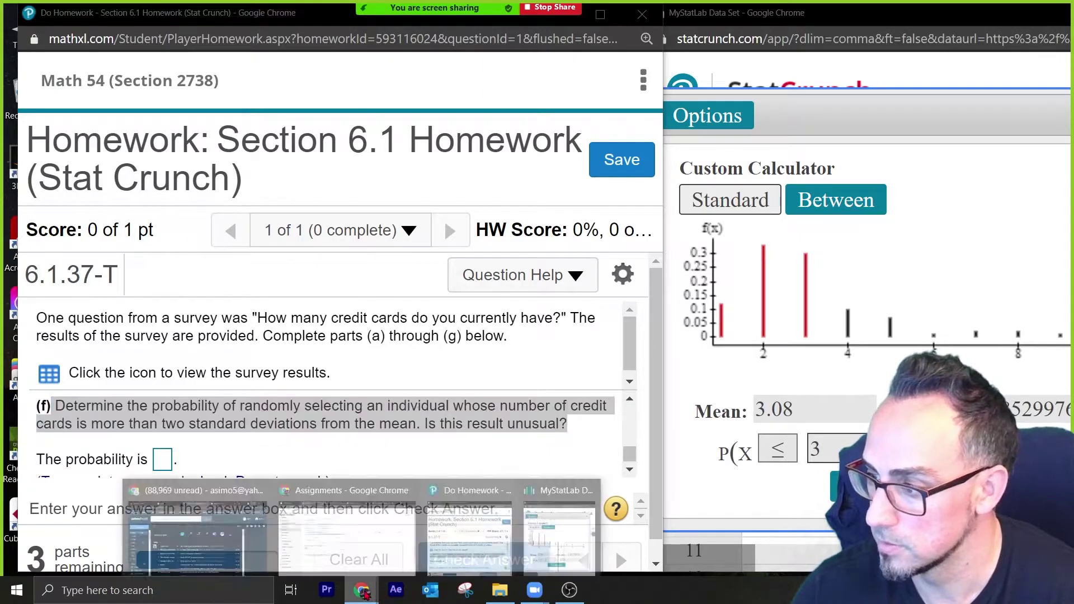
Switch to the Desmos scientific calculator and evaluate 3.08 − 2 · 1.853
{"action": "mouse_move", "coordinate": [361, 590]}
{"action": "left_click", "coordinate": [335, 531]}
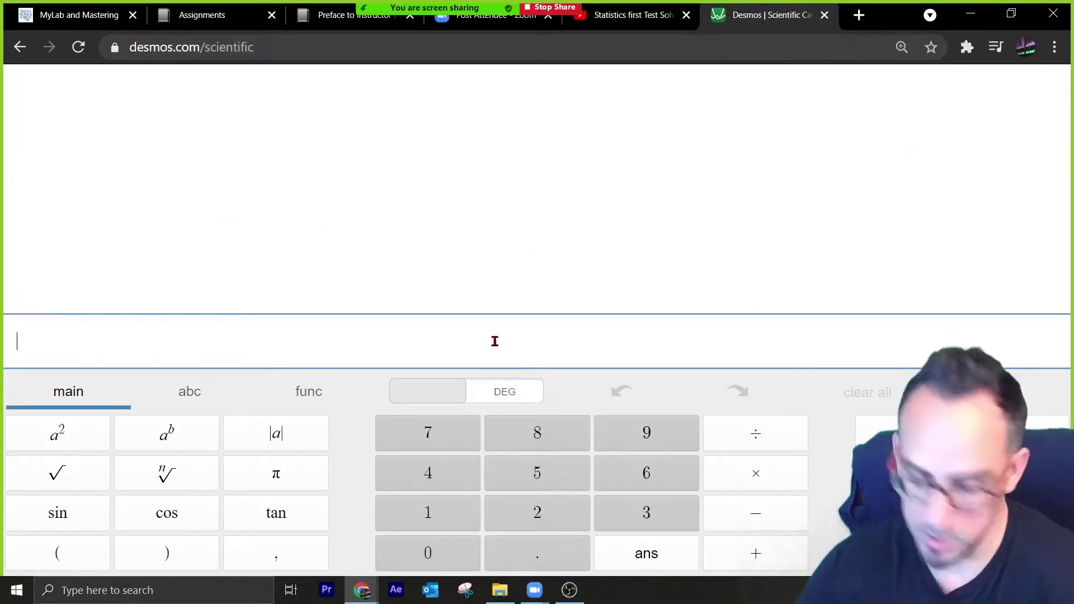
{"action": "type", "text": "3.08-"}
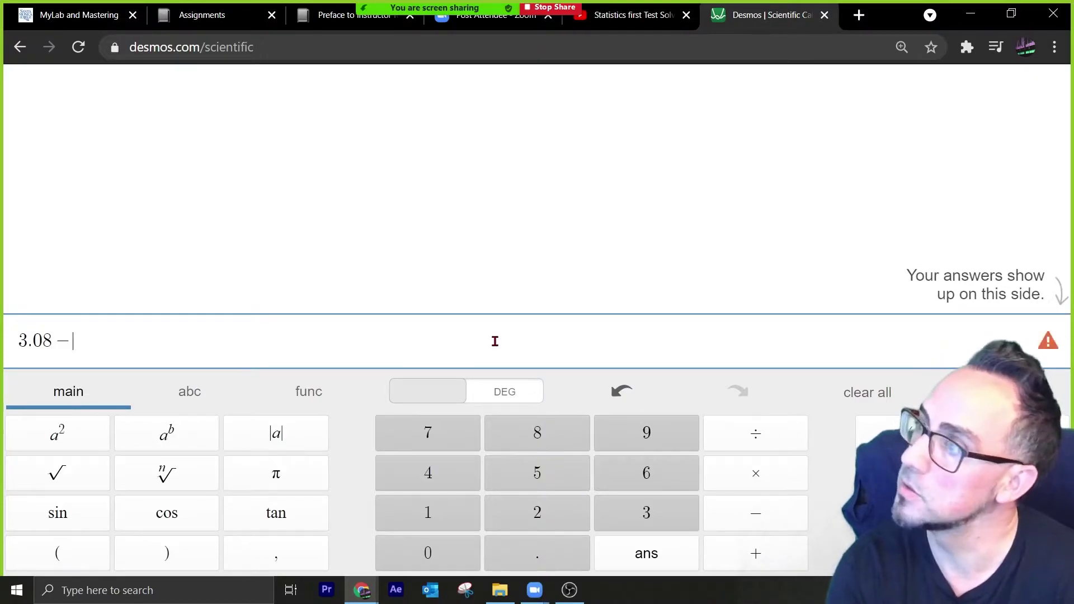
{"action": "type", "text": "2 · 1.853"}
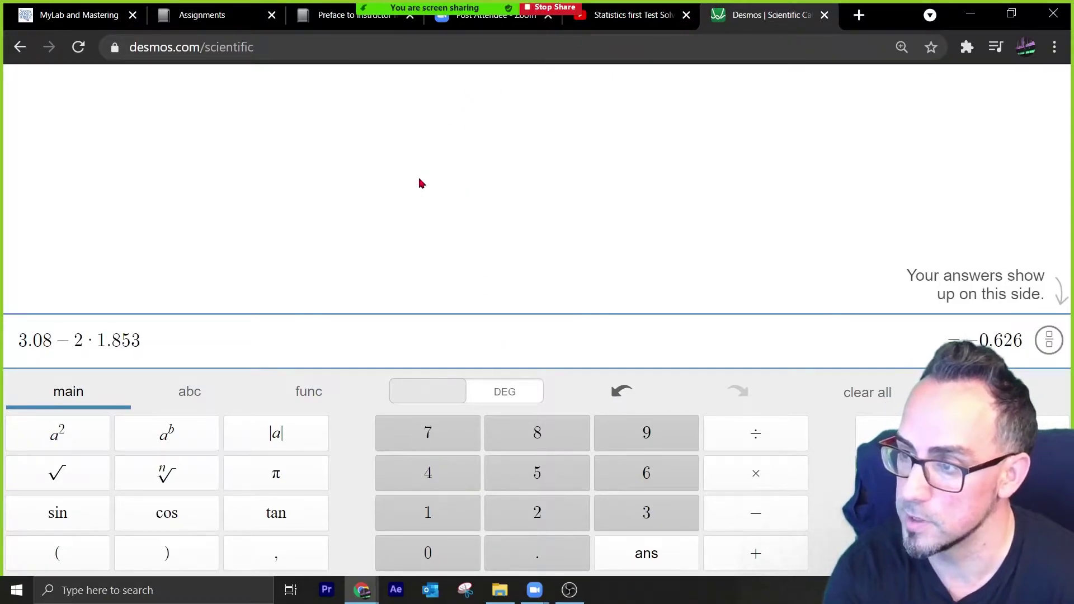
{"action": "key", "text": "Return"}
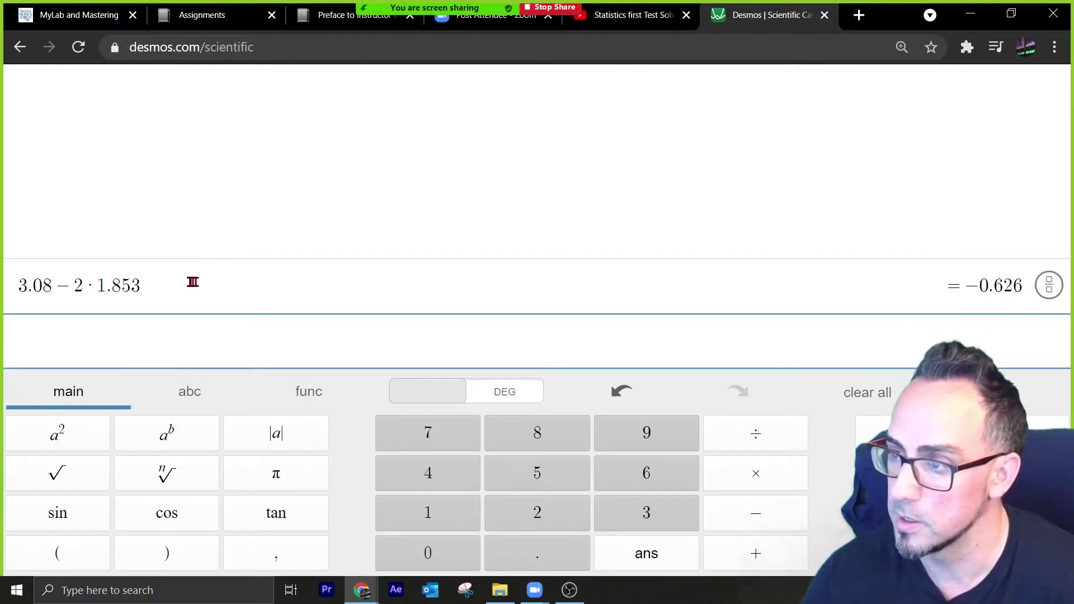
Turn on Reverse Contrast in the Desmos calculator and enlarge the page for readability
{"action": "left_click_drag", "start_coordinate": [194, 282], "coordinate": [18, 285]}
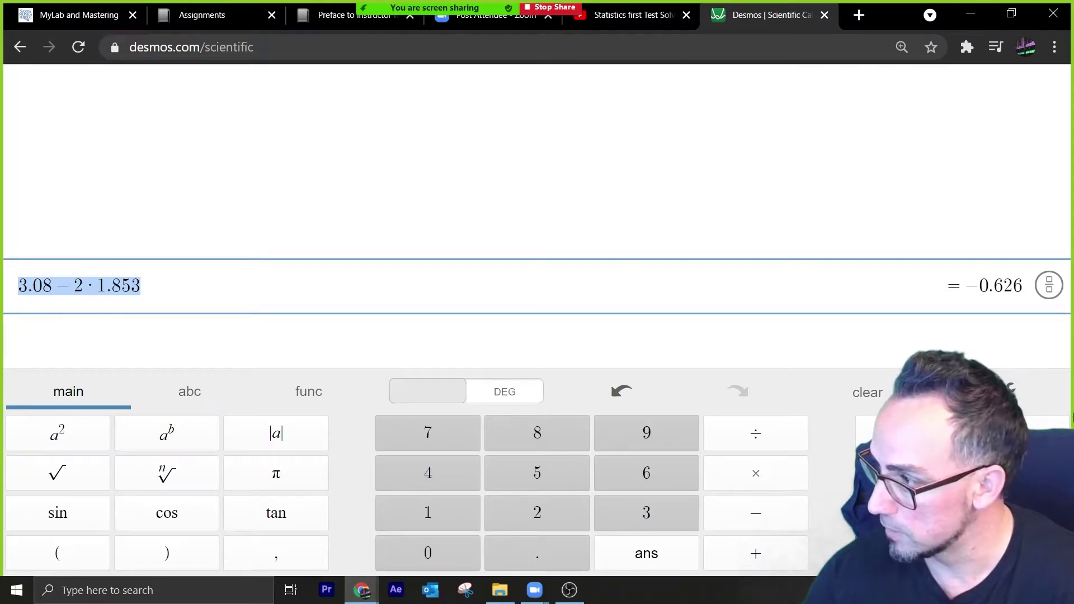
{"action": "left_click", "coordinate": [1043, 392]}
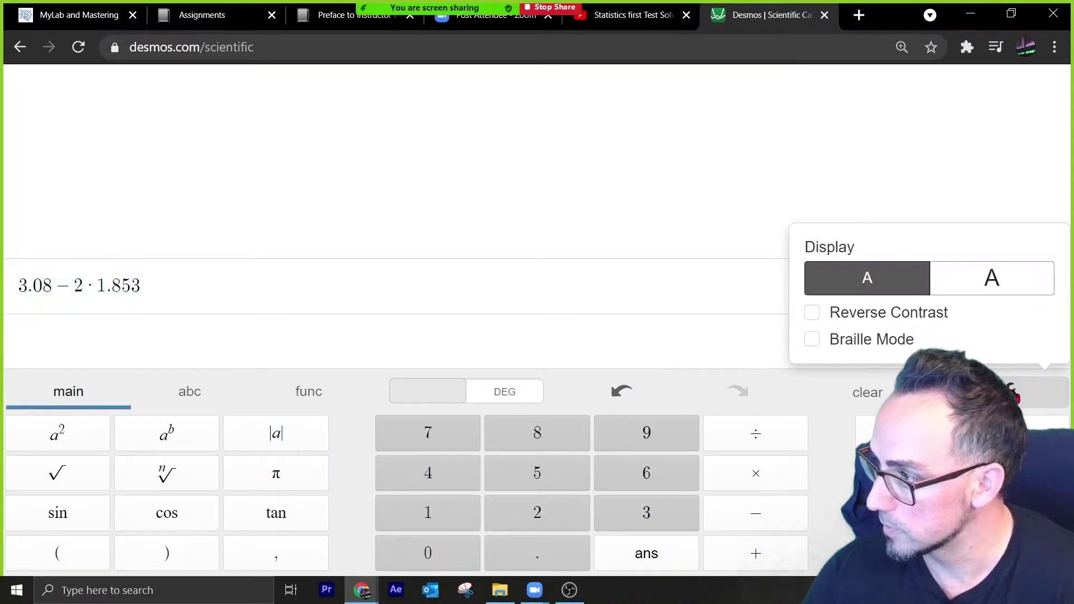
{"action": "left_click", "coordinate": [899, 313]}
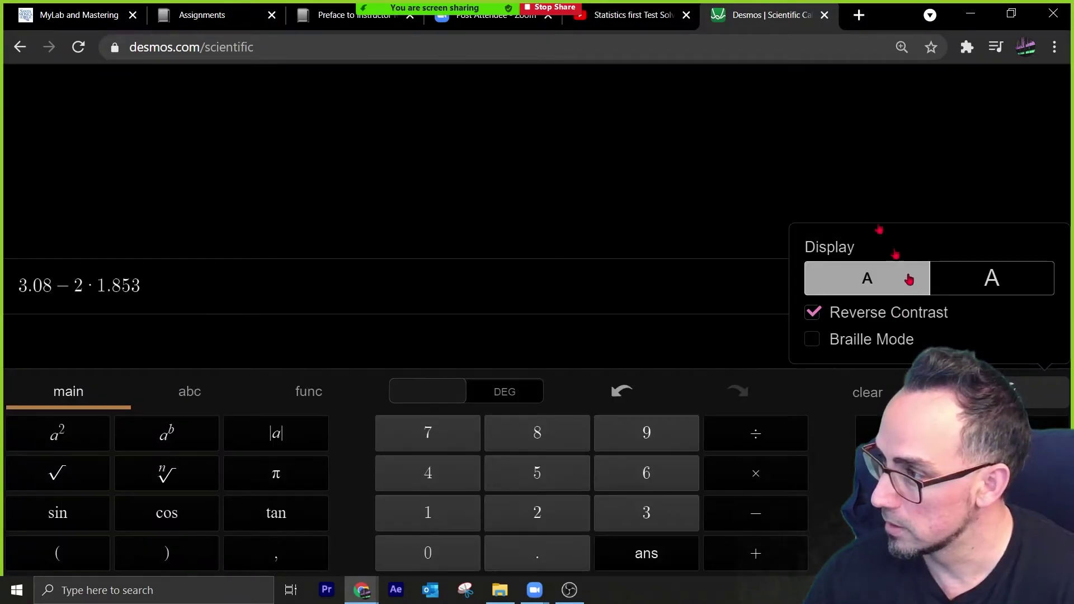
{"action": "left_click", "coordinate": [637, 166]}
{"action": "left_click", "coordinate": [184, 278]}
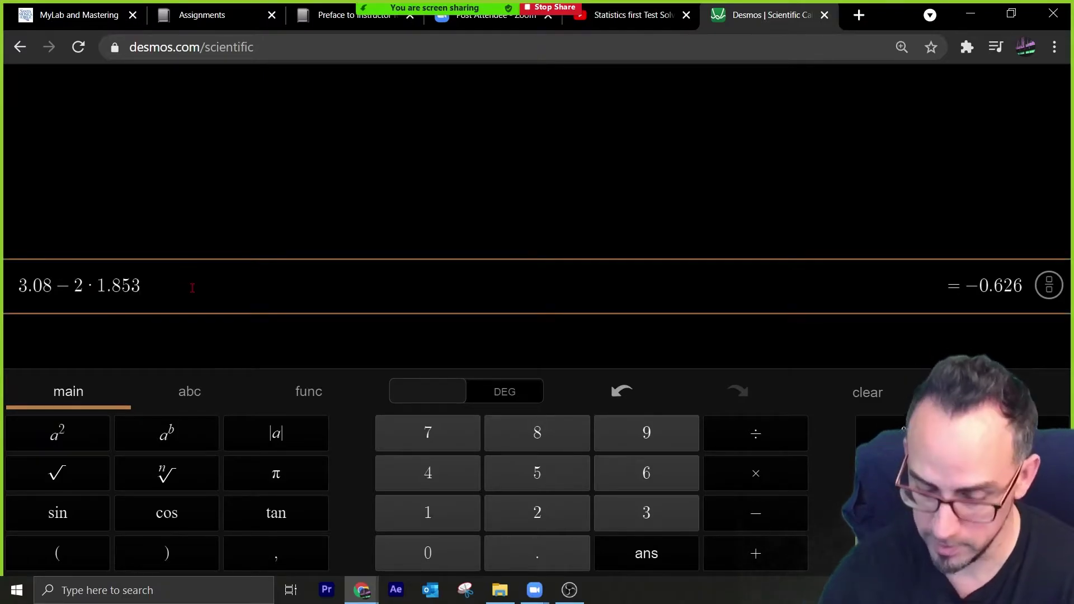
{"action": "key", "text": "ctrl+plus"}
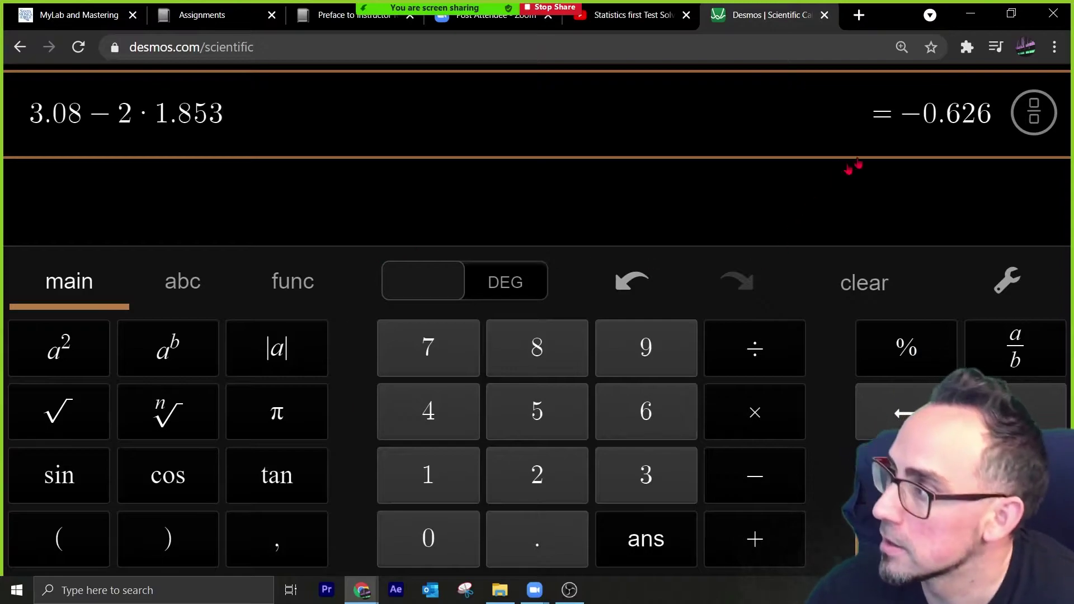
Copy the expression to the next line and change its minus to a plus to evaluate 3.08 + 2 · 1.853
{"action": "left_click_drag", "start_coordinate": [307, 136], "coordinate": [4, 139]}
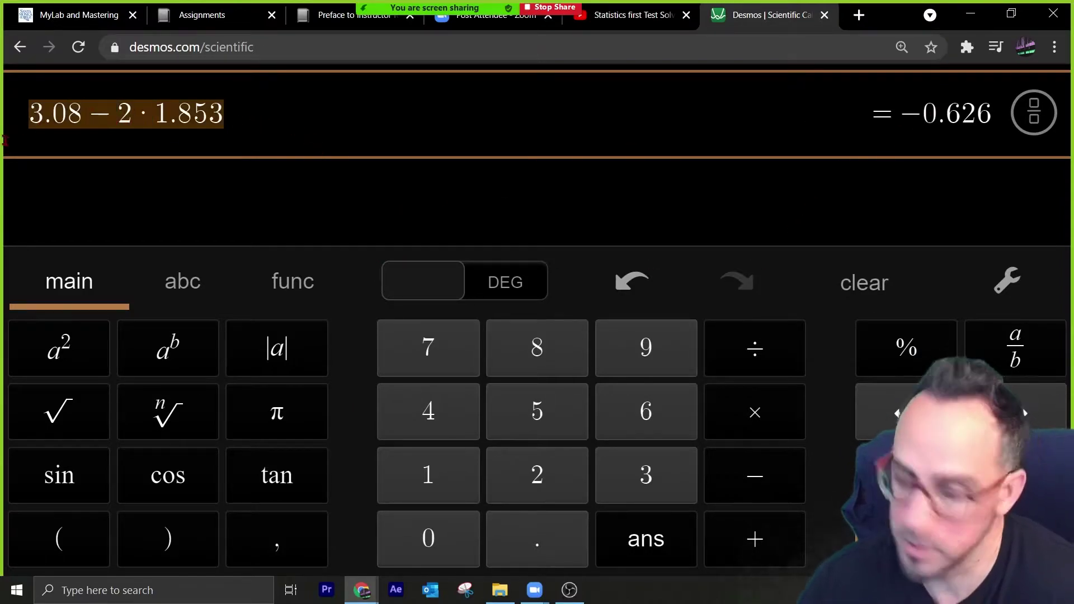
{"action": "key", "text": "ctrl+c"}
{"action": "left_click", "coordinate": [26, 201]}
{"action": "key", "text": "ctrl+v"}
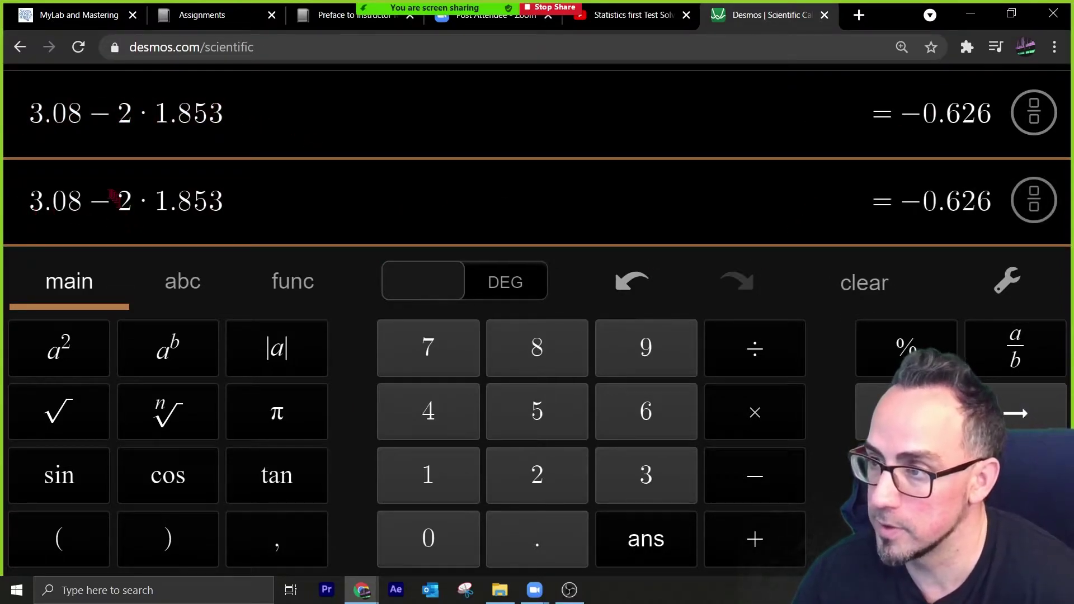
{"action": "left_click_drag", "start_coordinate": [119, 201], "coordinate": [102, 193]}
{"action": "type", "text": "+"}
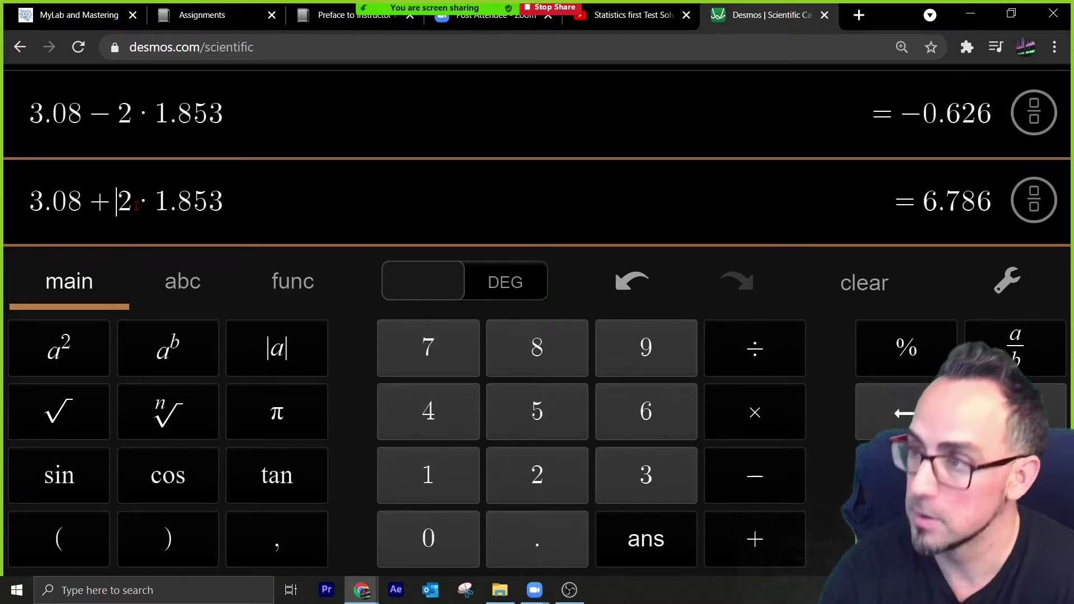
Start a new calculation line and restore Desmos to a smaller window so the homework page shows behind it
{"action": "key", "text": "Return"}
{"action": "scroll", "coordinate": [224, 204], "scroll_direction": "up", "scroll_amount": 3}
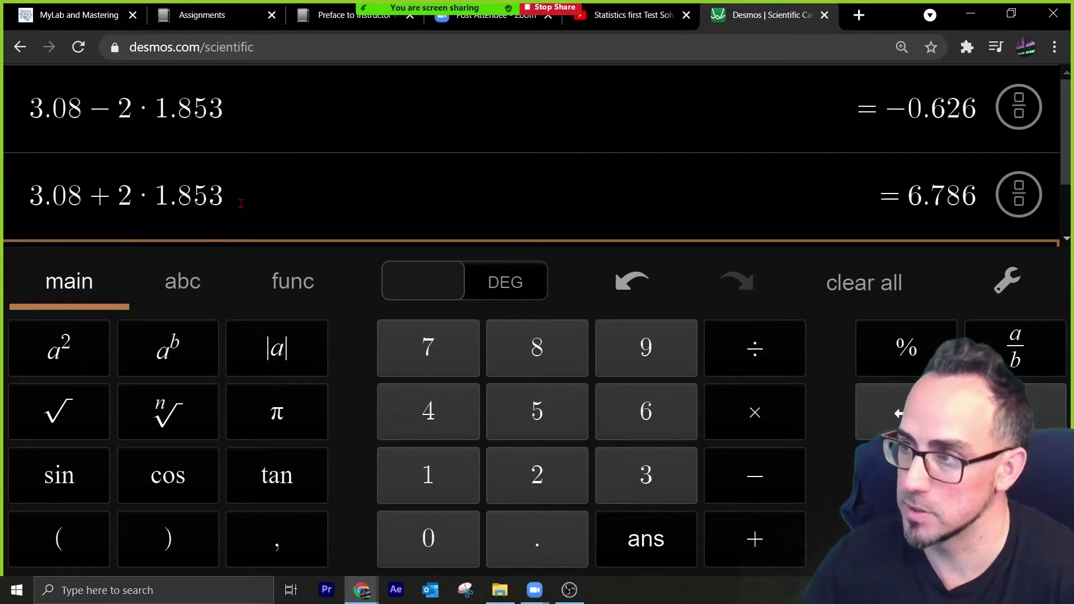
{"action": "left_click_drag", "start_coordinate": [867, 6], "coordinate": [907, 103]}
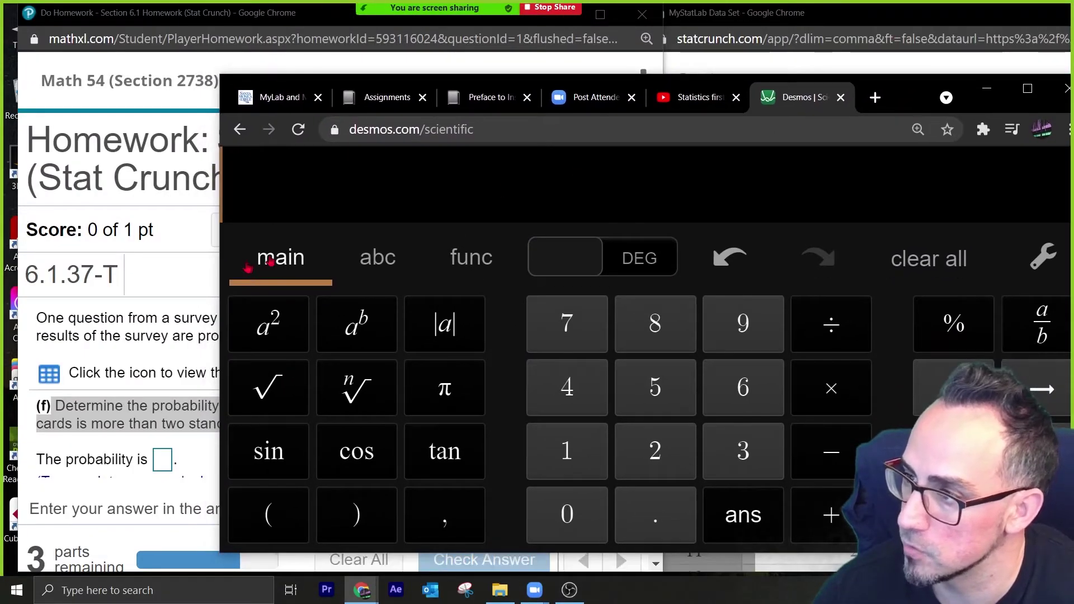
Bring the homework page forward and reread part (f), highlighting its wording on the probability and the distance from the mean
{"action": "left_click_drag", "start_coordinate": [69, 372], "coordinate": [148, 372]}
{"action": "left_click_drag", "start_coordinate": [87, 408], "coordinate": [569, 417]}
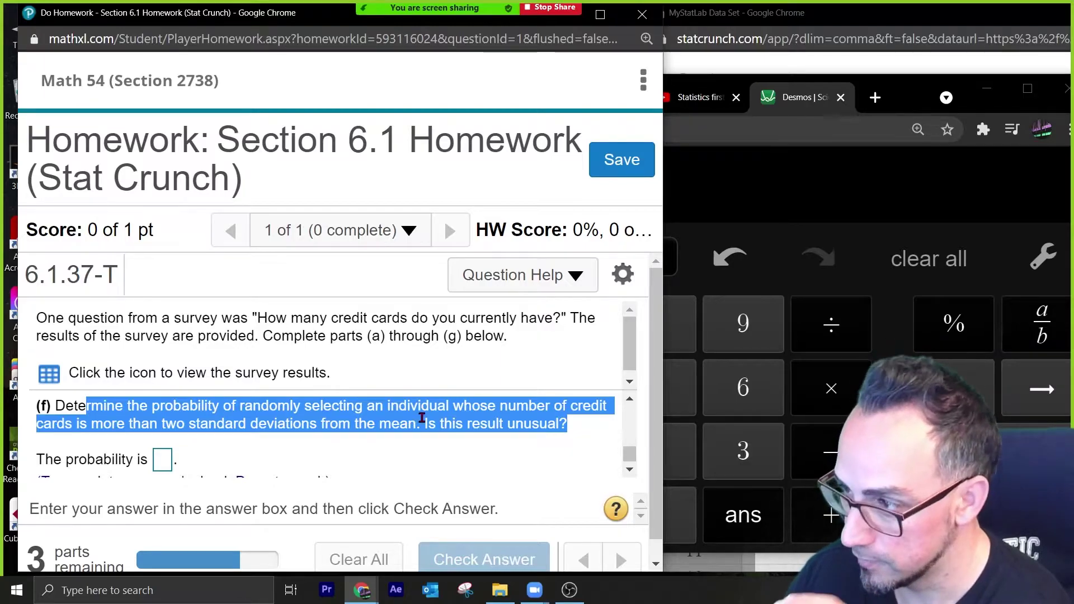
{"action": "left_click", "coordinate": [504, 406]}
{"action": "left_click_drag", "start_coordinate": [503, 406], "coordinate": [599, 406]}
{"action": "left_click_drag", "start_coordinate": [154, 406], "coordinate": [219, 406]}
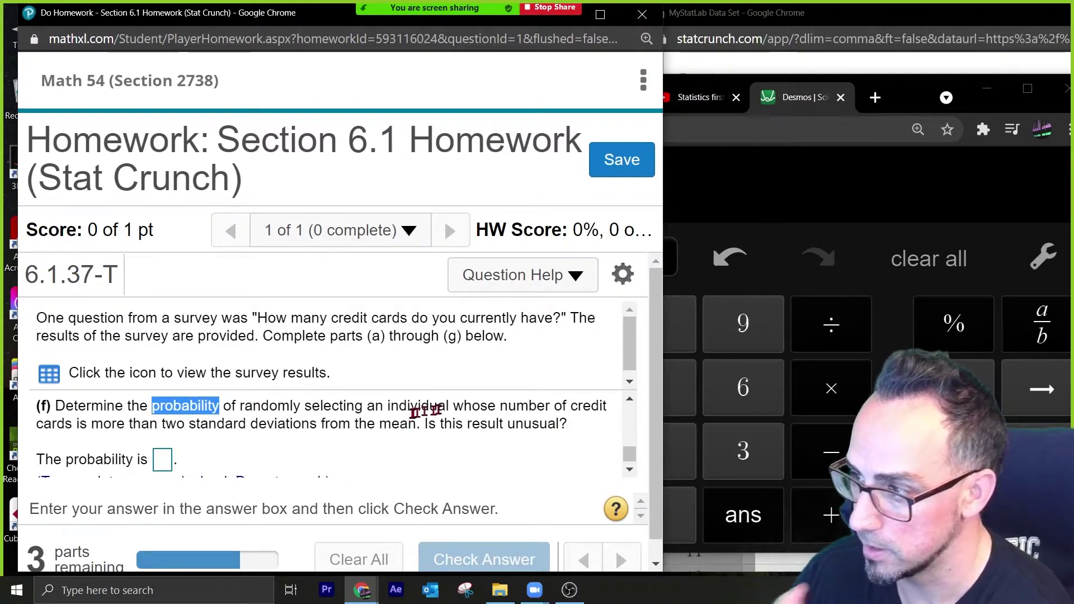
{"action": "left_click", "coordinate": [183, 441]}
{"action": "left_click_drag", "start_coordinate": [351, 425], "coordinate": [567, 426]}
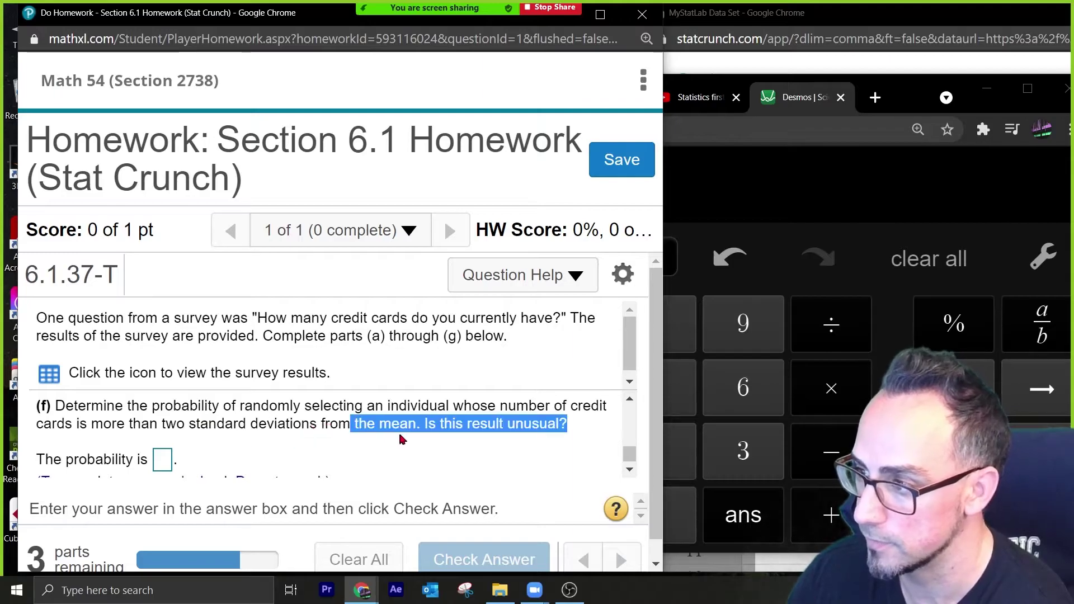
Return to Desmos, reposition its window, and bring the 3.08 − 2 · 1.853 and 3.08 + 2 · 1.853 calculations into view
{"action": "left_click", "coordinate": [935, 88]}
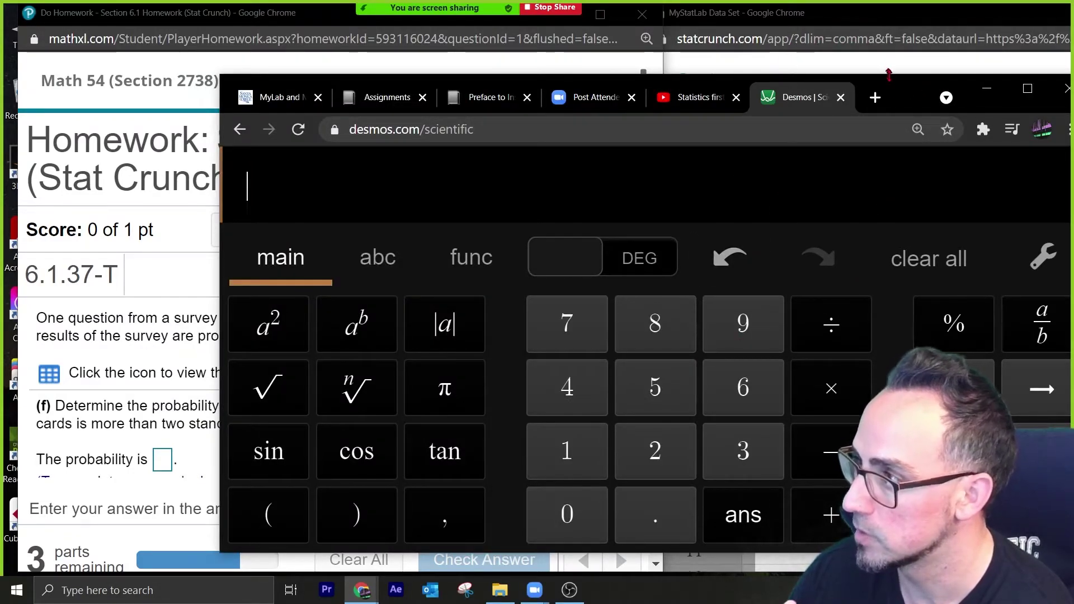
{"action": "left_click_drag", "start_coordinate": [892, 79], "coordinate": [759, 60]}
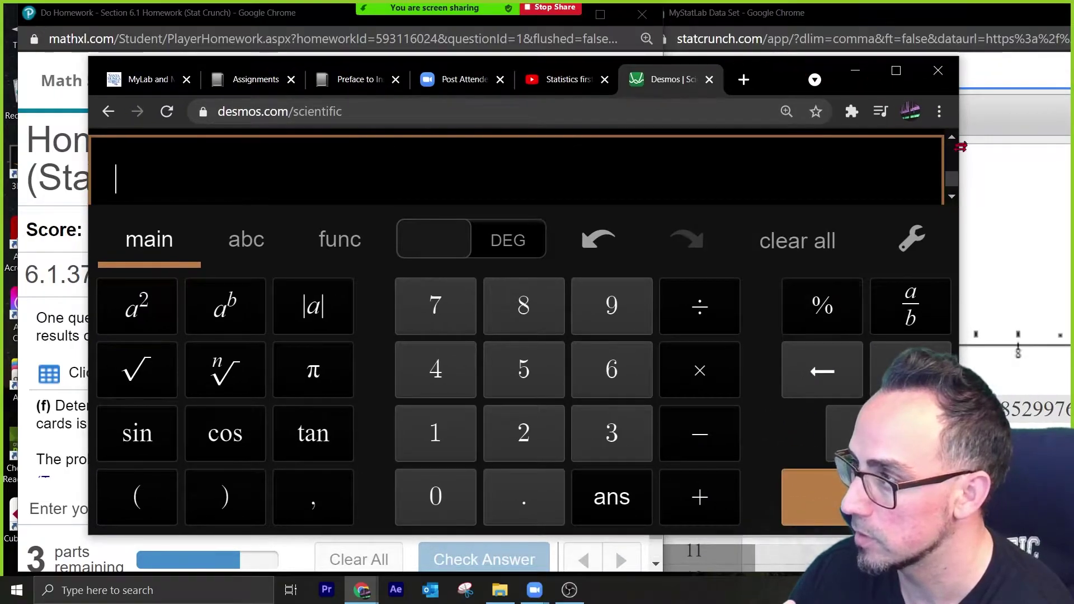
{"action": "type", "text": "3.08-2*1.853"}
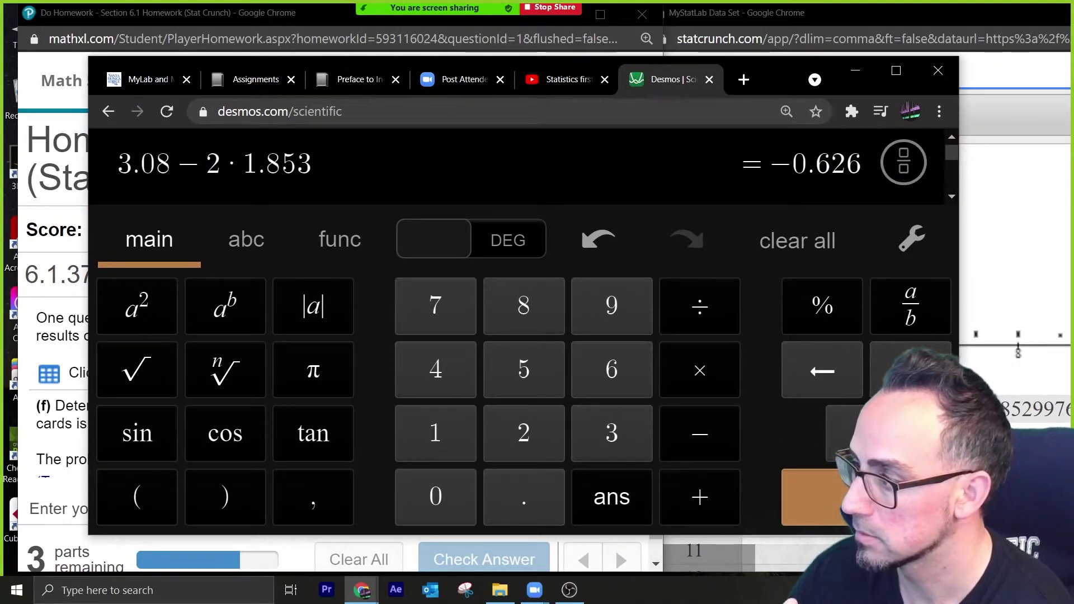
{"action": "key", "text": "Left"}
{"action": "key", "text": "Left"}
{"action": "key", "text": "Left"}
{"action": "key", "text": "Left"}
{"action": "key", "text": "Left"}
{"action": "key", "text": "Left"}
{"action": "key", "text": "Left"}
{"action": "key", "text": "BackSpace"}
{"action": "type", "text": "+"}
{"action": "key", "text": "Return"}
{"action": "scroll", "coordinate": [489, 254], "scroll_direction": "up", "scroll_amount": 2}
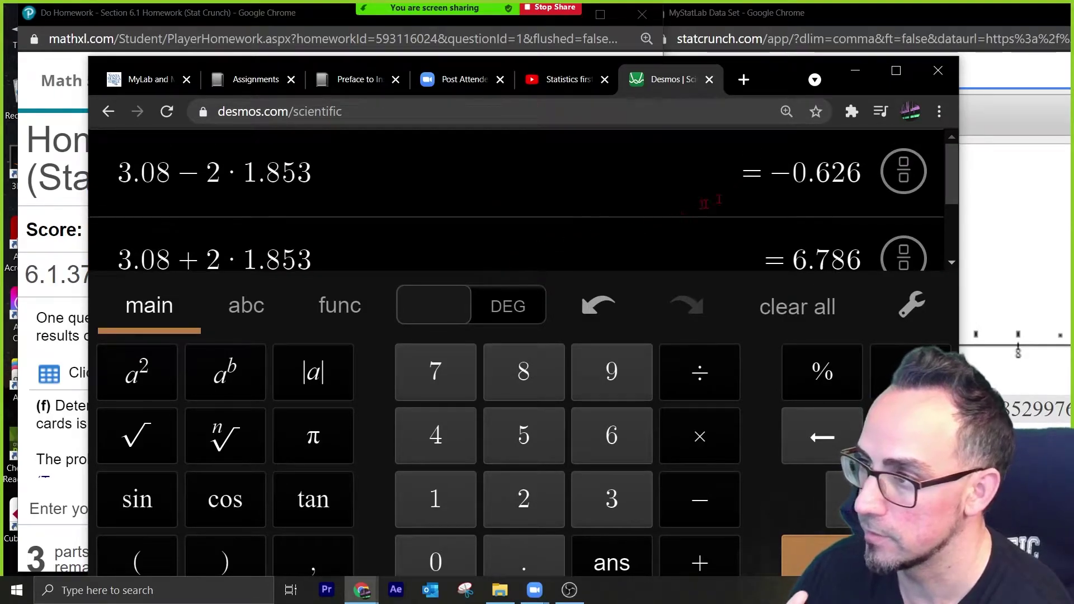
Highlight the results of the minus and plus calculations as the two-standard-deviation limits
{"action": "left_click", "coordinate": [781, 172]}
{"action": "left_click_drag", "start_coordinate": [781, 172], "coordinate": [861, 173]}
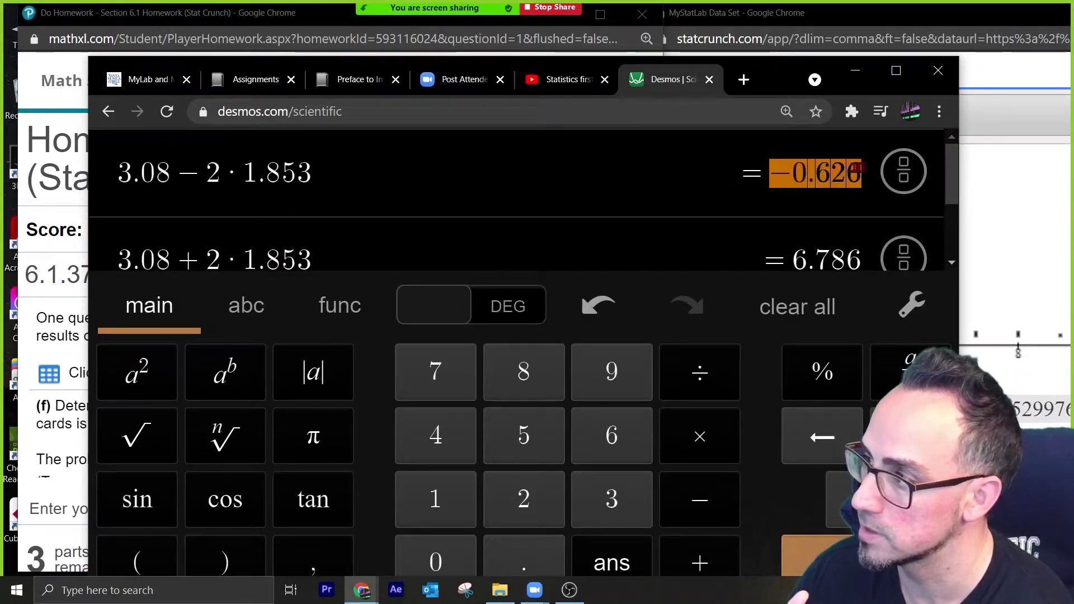
{"action": "left_click", "coordinate": [794, 259]}
{"action": "left_click_drag", "start_coordinate": [794, 259], "coordinate": [862, 259]}
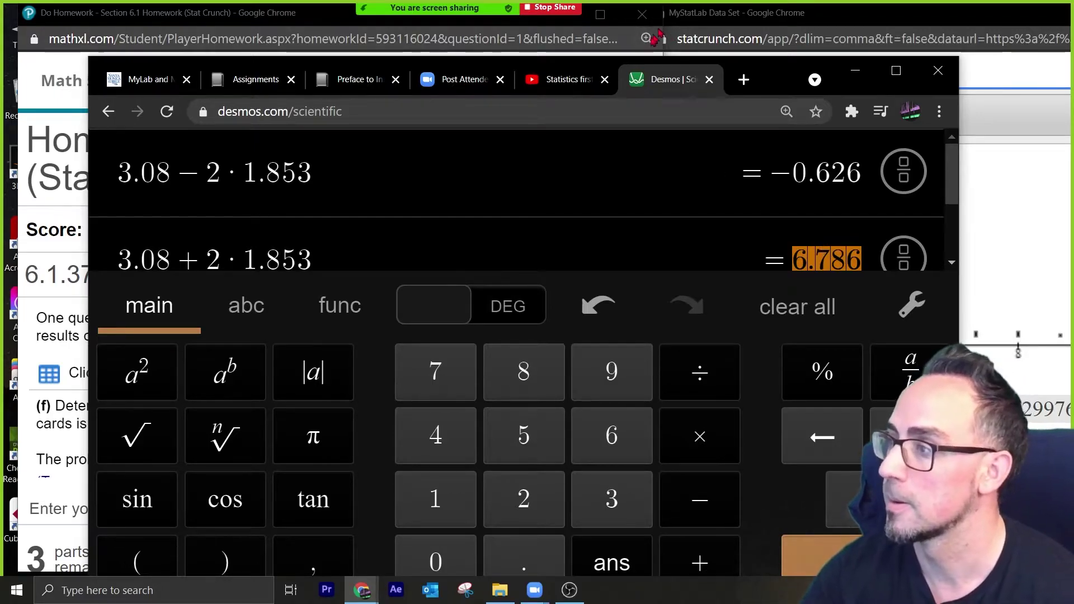
Bring StatCrunch and the homework page forward and highlight the part (f) condition on more than two standard deviations
{"action": "left_click", "coordinate": [940, 24]}
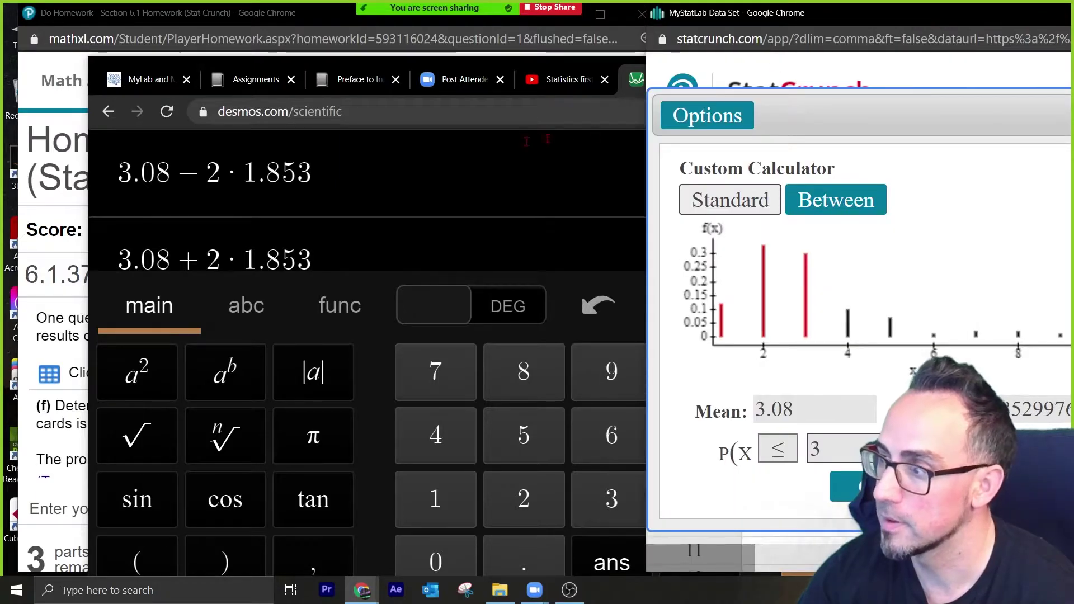
{"action": "left_click", "coordinate": [60, 179]}
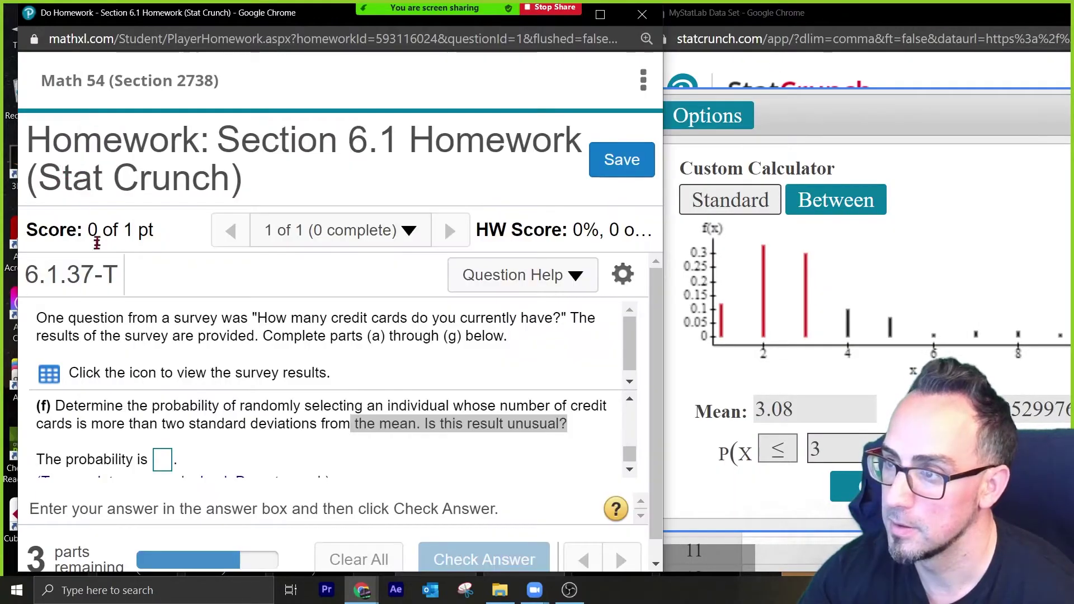
{"action": "left_click", "coordinate": [475, 406]}
{"action": "left_click_drag", "start_coordinate": [476, 406], "coordinate": [416, 425]}
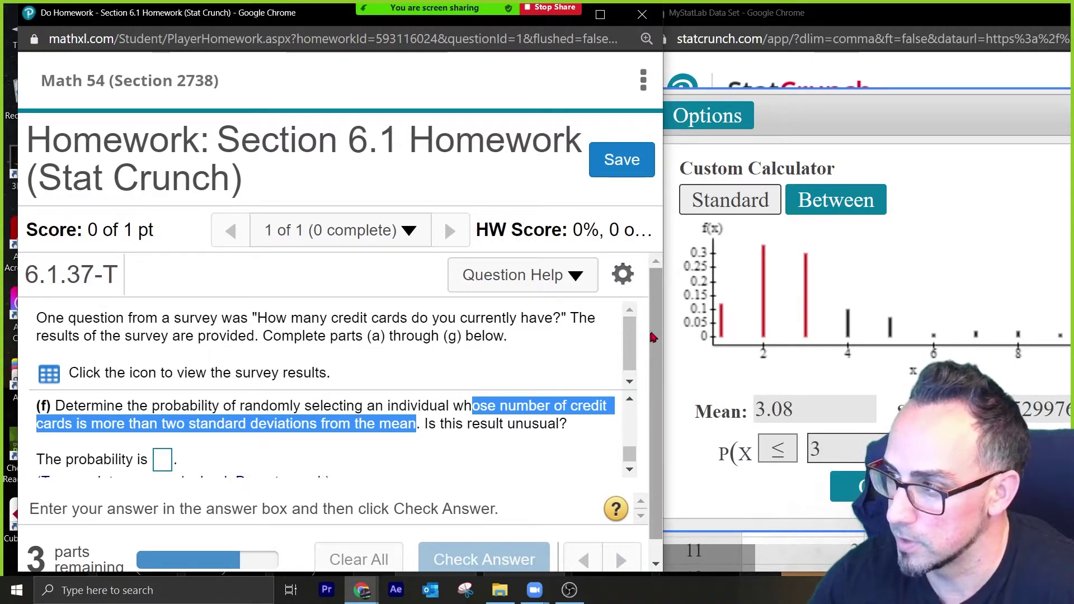
Reduce the homework page zoom and examine the part (c) probability table for card counts above the upper limit
{"action": "scroll", "coordinate": [538, 416], "scroll_direction": "up", "scroll_amount": 3}
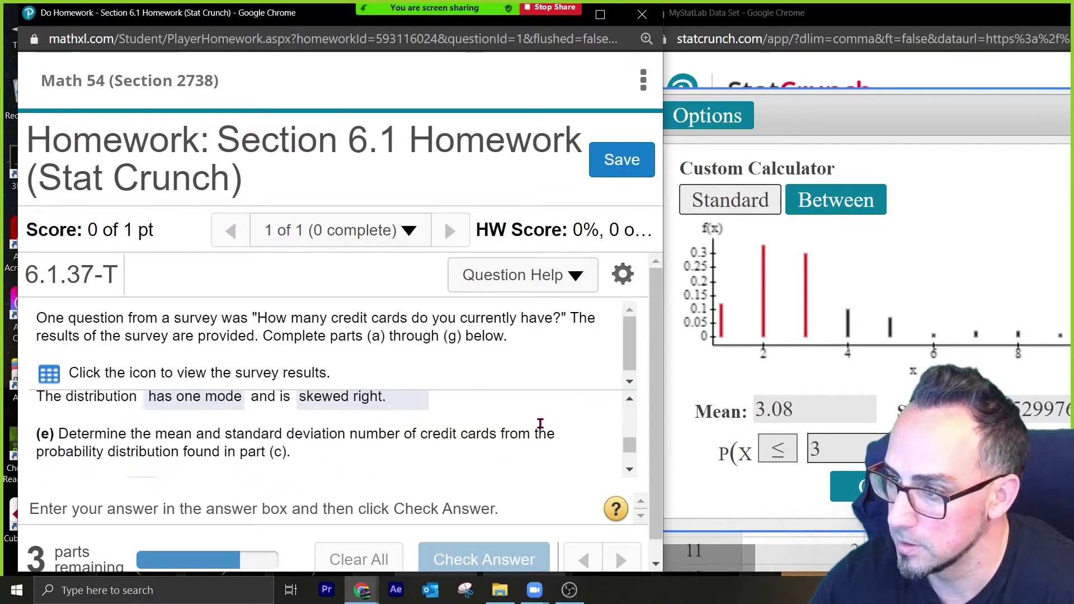
{"action": "scroll", "coordinate": [540, 423], "scroll_direction": "up", "scroll_amount": 10}
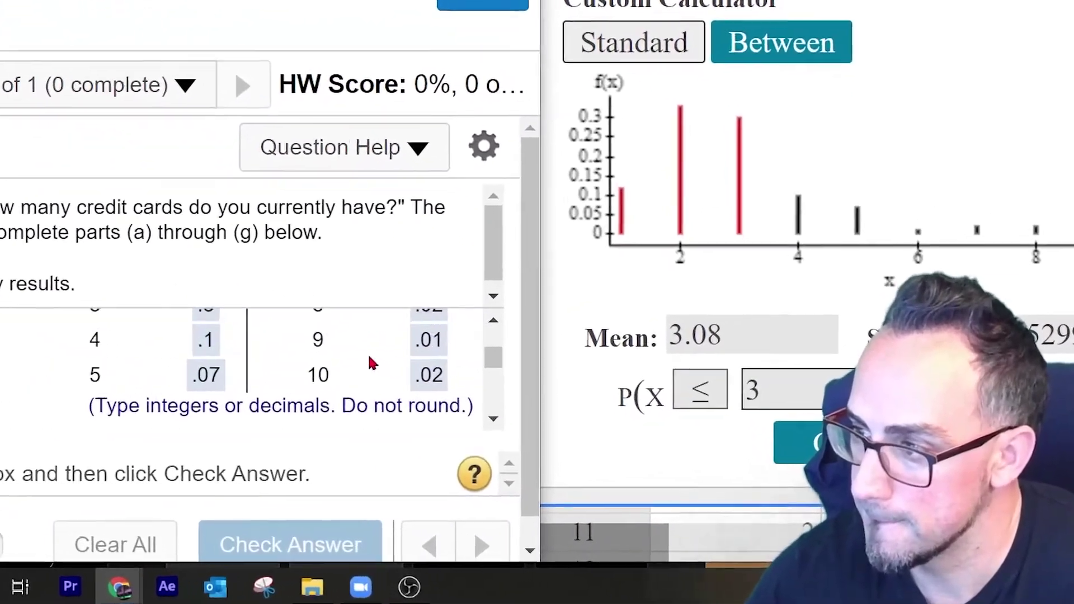
{"action": "scroll", "coordinate": [372, 353], "scroll_direction": "up", "scroll_amount": 4}
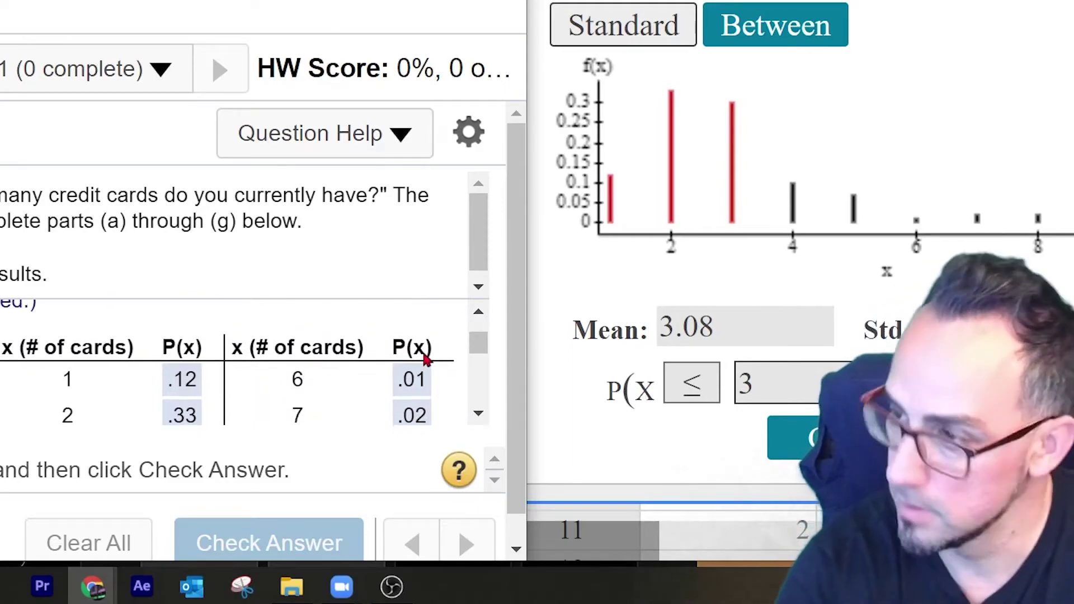
{"action": "key", "text": "ctrl+minus"}
{"action": "scroll", "coordinate": [422, 355], "scroll_direction": "down", "scroll_amount": 4}
{"action": "scroll", "coordinate": [420, 350], "scroll_direction": "up", "scroll_amount": 4}
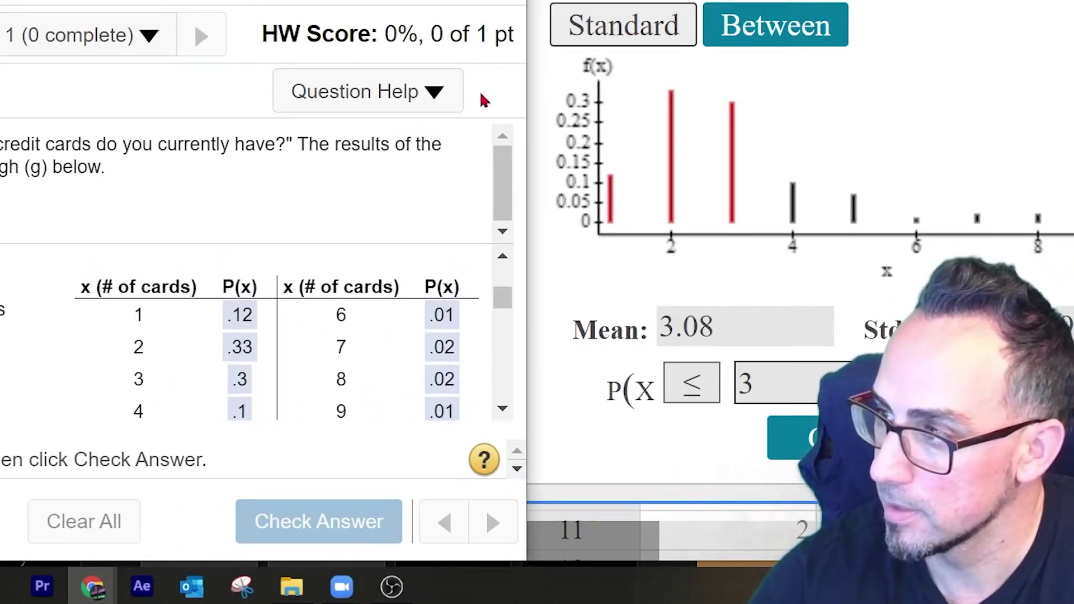
{"action": "mouse_move", "coordinate": [503, 300]}
{"action": "left_mouse_down"}
{"action": "mouse_move", "coordinate": [513, 310]}
{"action": "mouse_move", "coordinate": [516, 296]}
{"action": "mouse_move", "coordinate": [517, 309]}
{"action": "left_mouse_up"}
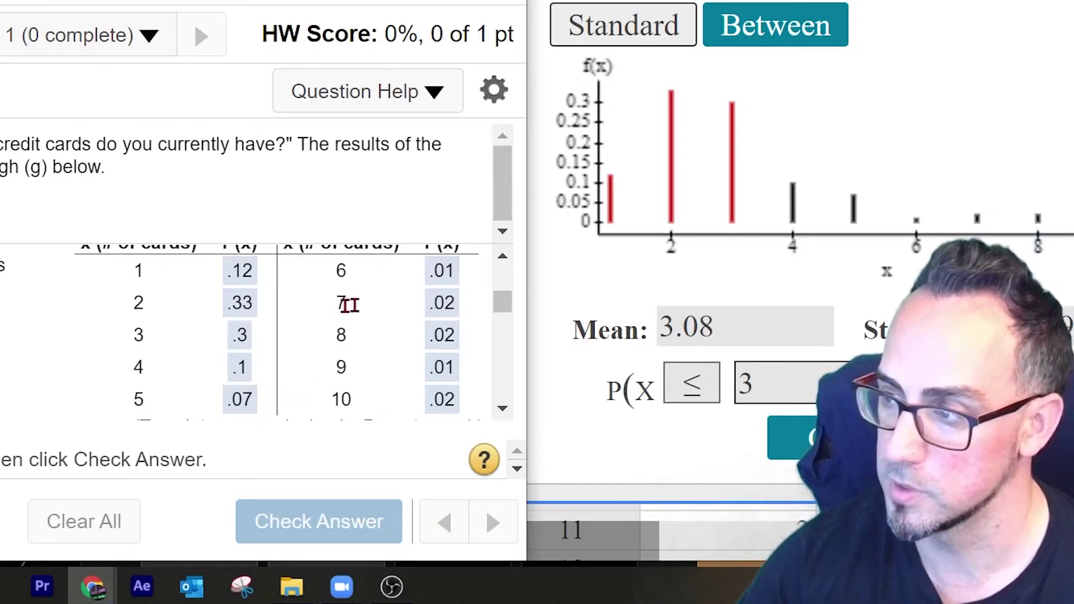
{"action": "left_click_drag", "start_coordinate": [431, 304], "coordinate": [439, 259]}
{"action": "scroll", "coordinate": [391, 408], "scroll_direction": "up", "scroll_amount": 5}
{"action": "scroll", "coordinate": [392, 409], "scroll_direction": "down", "scroll_amount": 2}
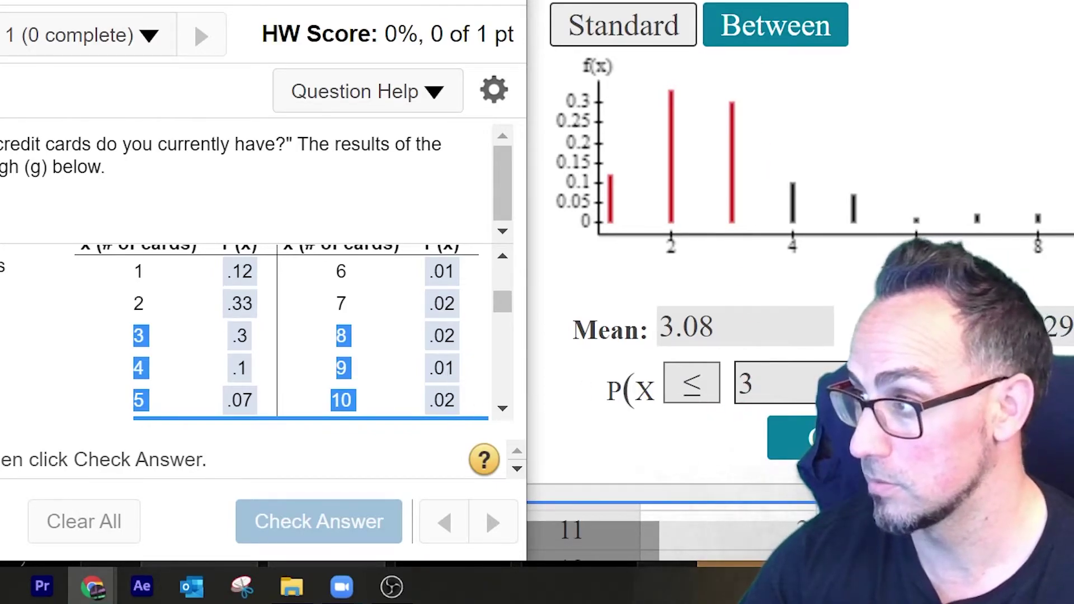
Enter .07 as the part (f) probability, check the answer and dismiss the feedback
{"action": "left_click", "coordinate": [749, 385]}
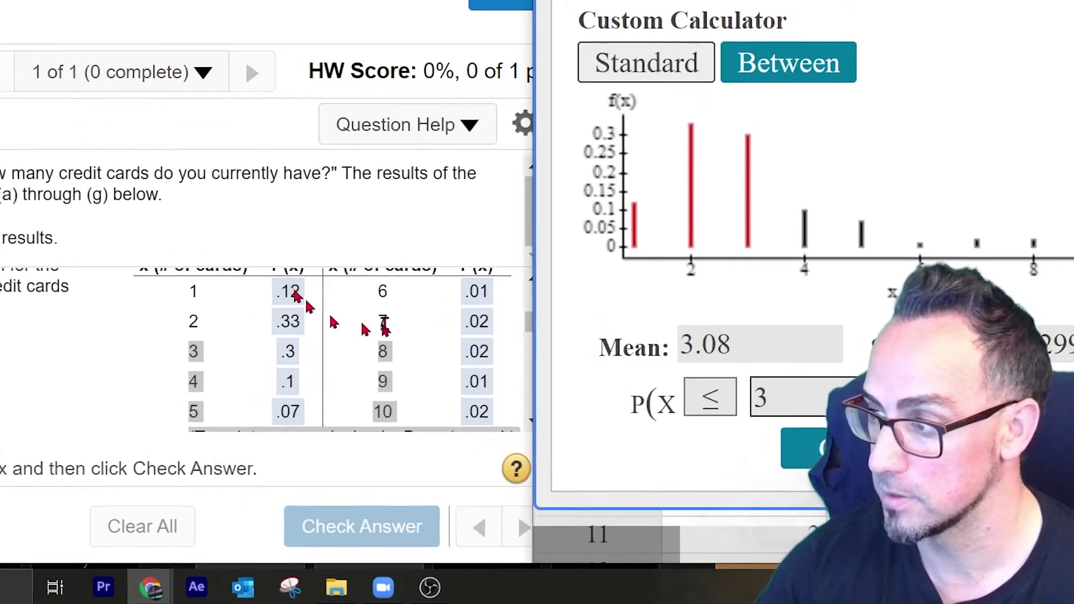
{"action": "scroll", "coordinate": [357, 347], "scroll_direction": "down", "scroll_amount": 5}
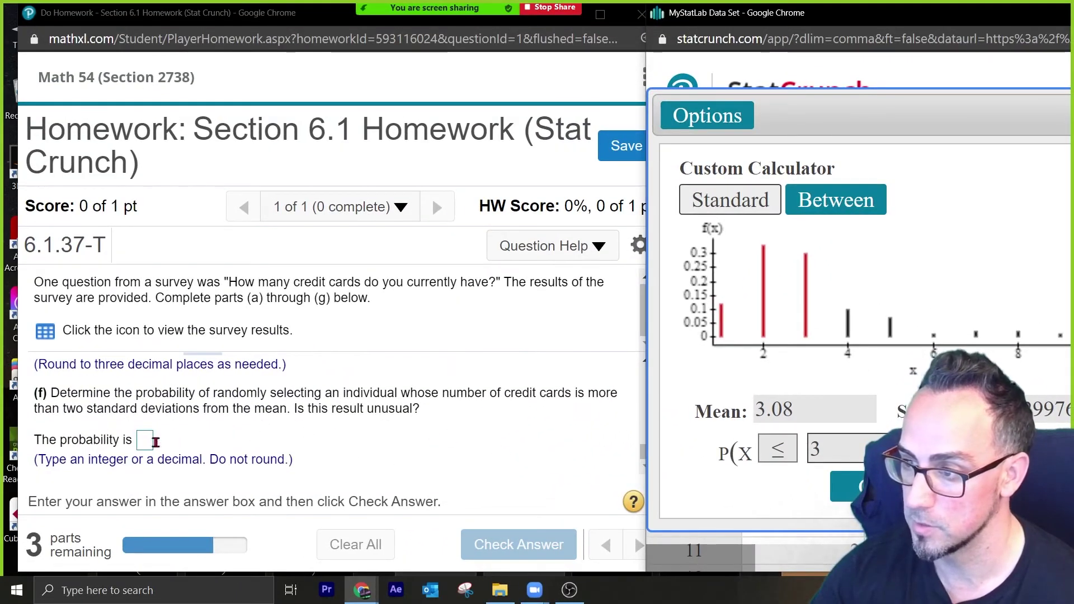
{"action": "left_click", "coordinate": [149, 441]}
{"action": "type", "text": ".0"}
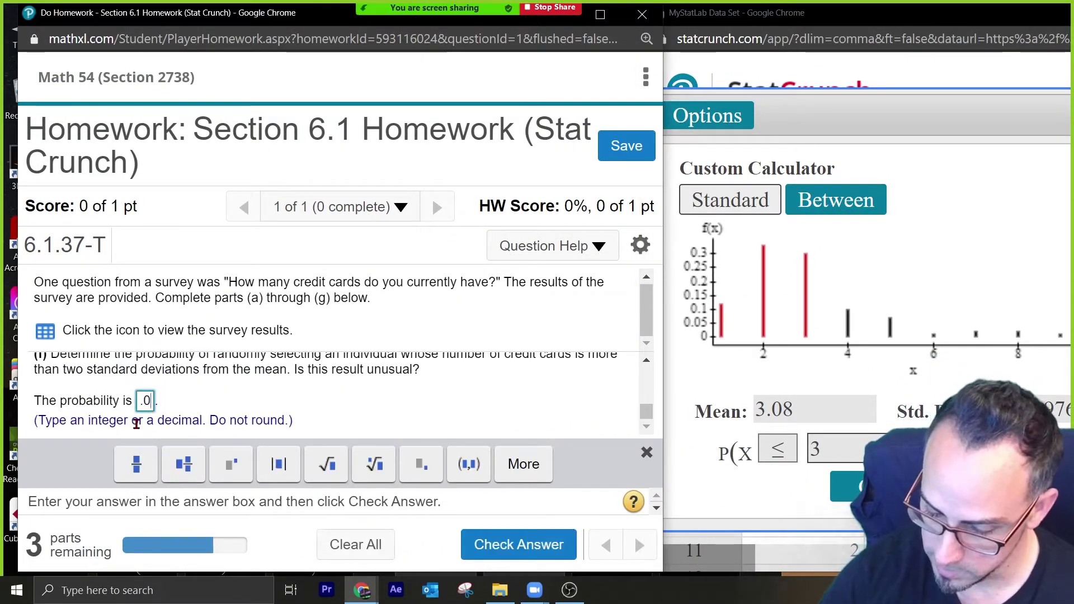
{"action": "type", "text": "7"}
{"action": "key", "text": "Return"}
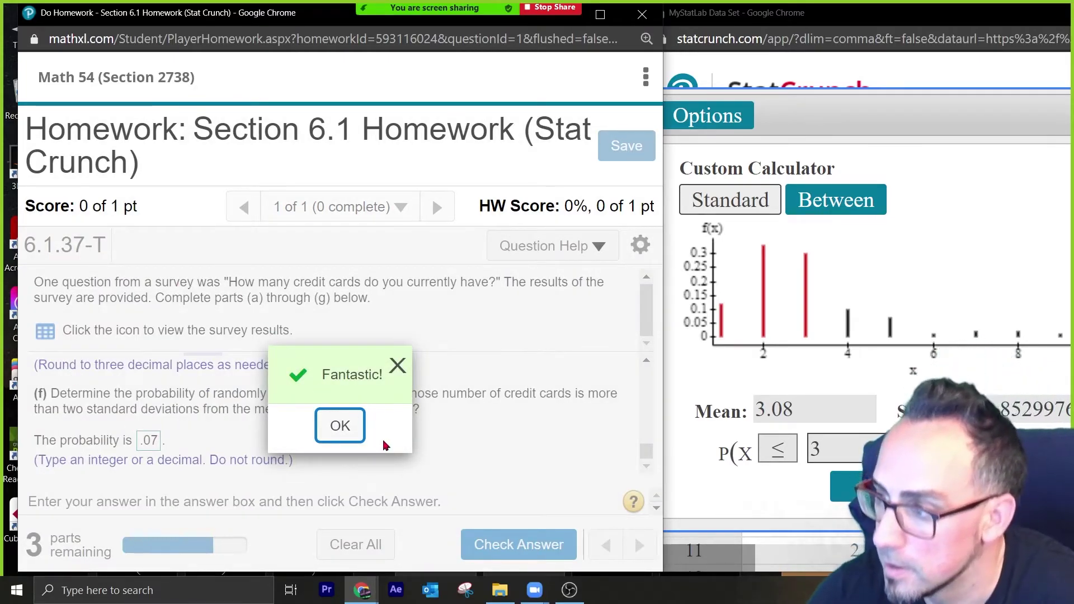
{"action": "left_click", "coordinate": [334, 422]}
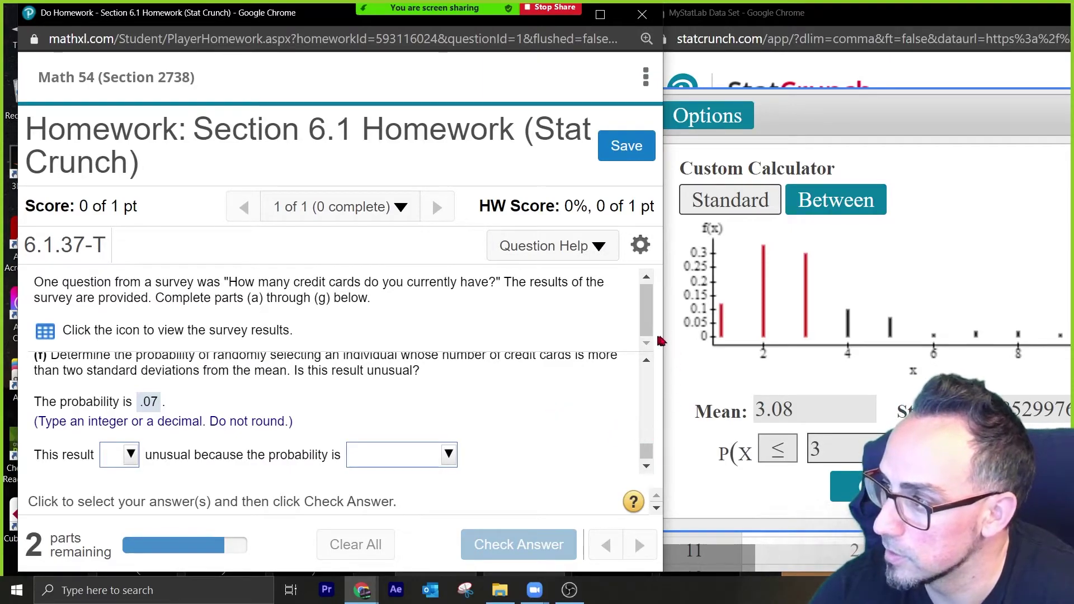
Widen the homework window and review the part (c) probability table again
{"action": "left_click_drag", "start_coordinate": [664, 334], "coordinate": [873, 327]}
{"action": "scroll", "coordinate": [551, 455], "scroll_direction": "up", "scroll_amount": 3}
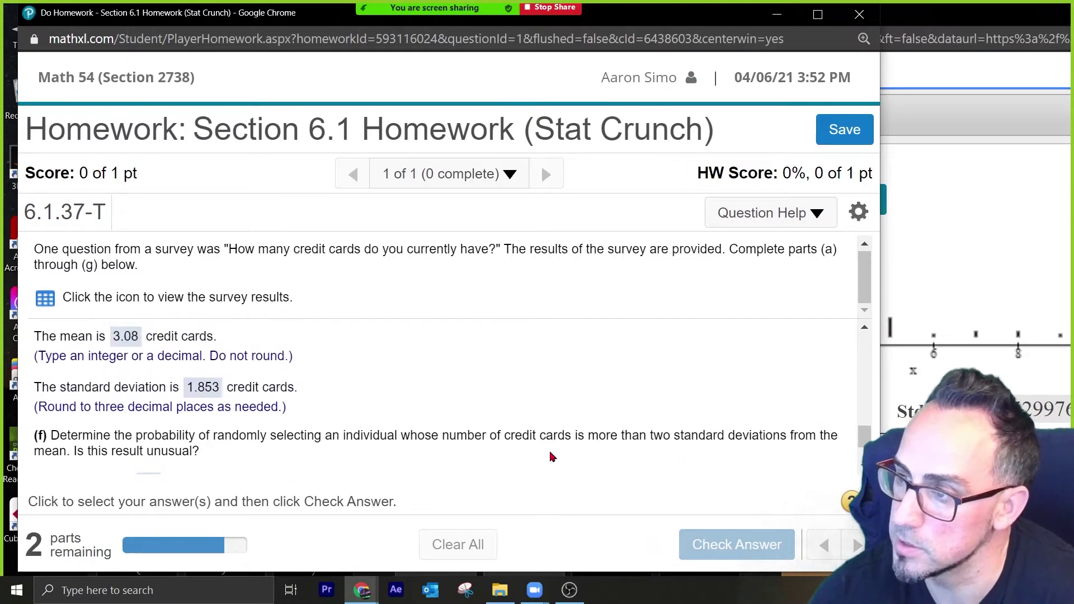
{"action": "scroll", "coordinate": [552, 456], "scroll_direction": "up", "scroll_amount": 5}
{"action": "left_click_drag", "start_coordinate": [864, 343], "coordinate": [859, 379]}
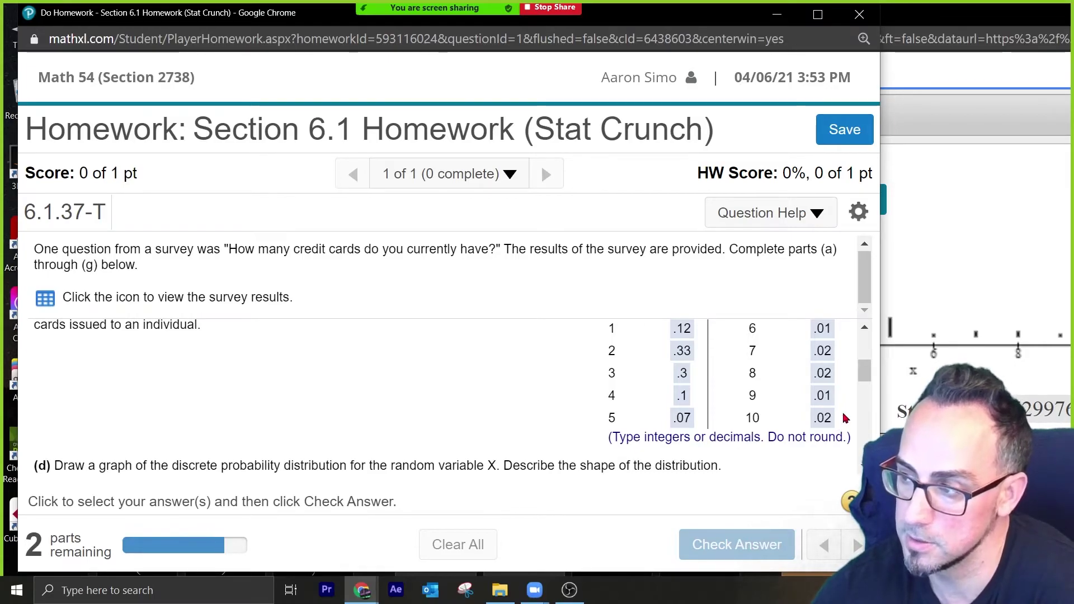
Complete part (f) as "is not" unusual because the probability is "greater than 0.05", check the answer and dismiss the feedback
{"action": "scroll", "coordinate": [594, 442], "scroll_direction": "down", "scroll_amount": 5}
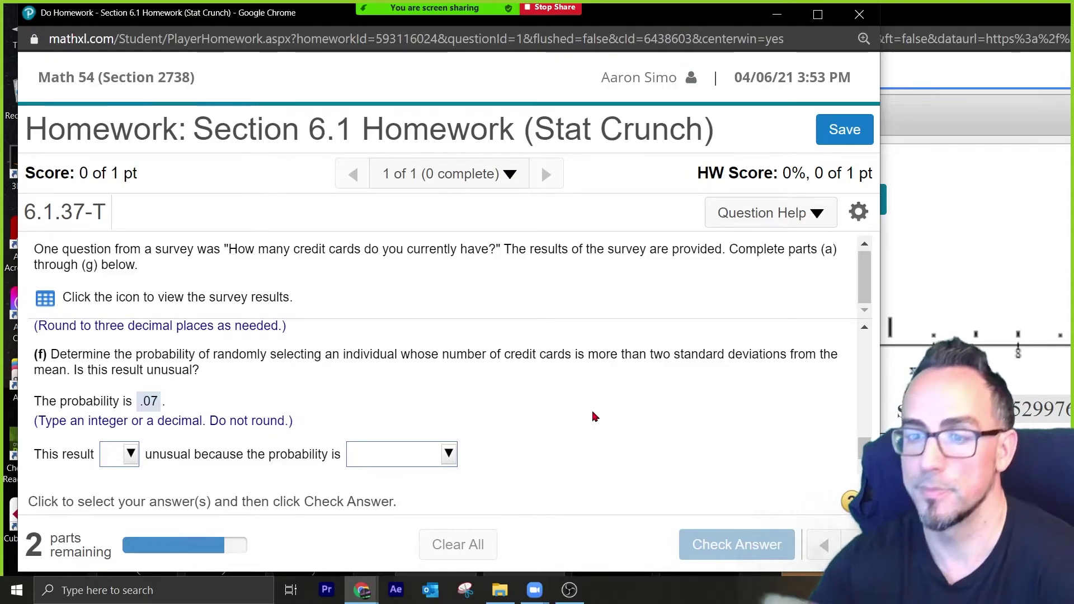
{"action": "left_click", "coordinate": [125, 466]}
{"action": "left_click", "coordinate": [136, 505]}
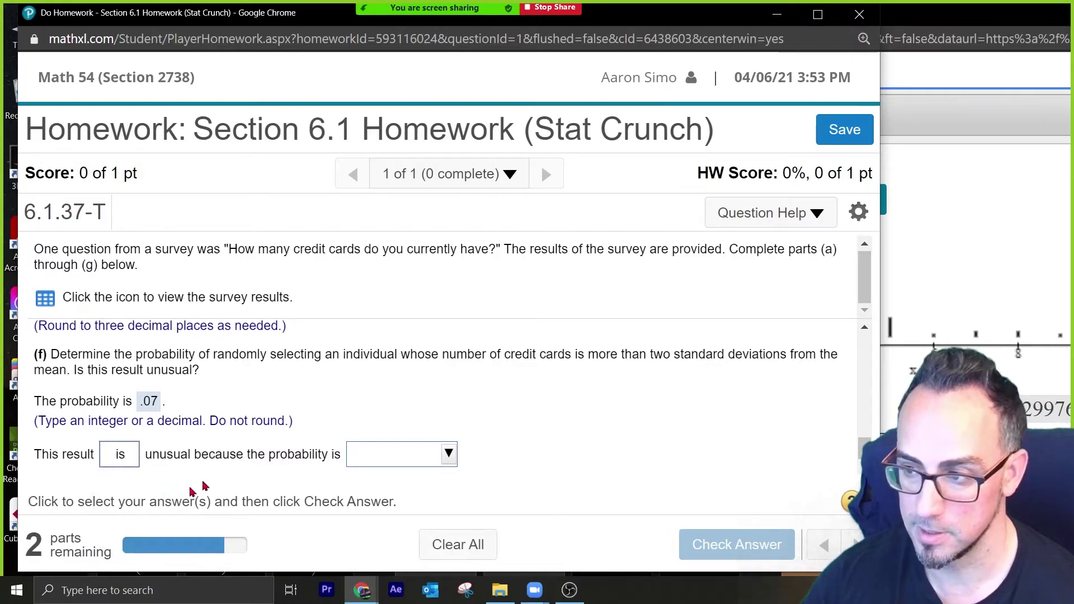
{"action": "left_click", "coordinate": [136, 462]}
{"action": "left_click", "coordinate": [139, 526]}
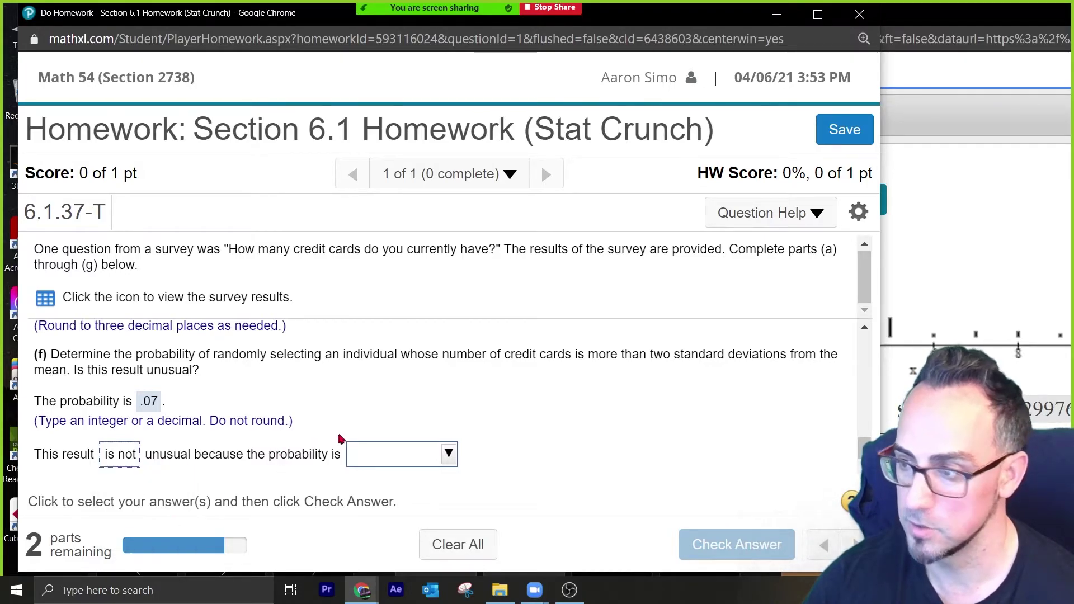
{"action": "left_click", "coordinate": [364, 454]}
{"action": "left_click", "coordinate": [412, 391]}
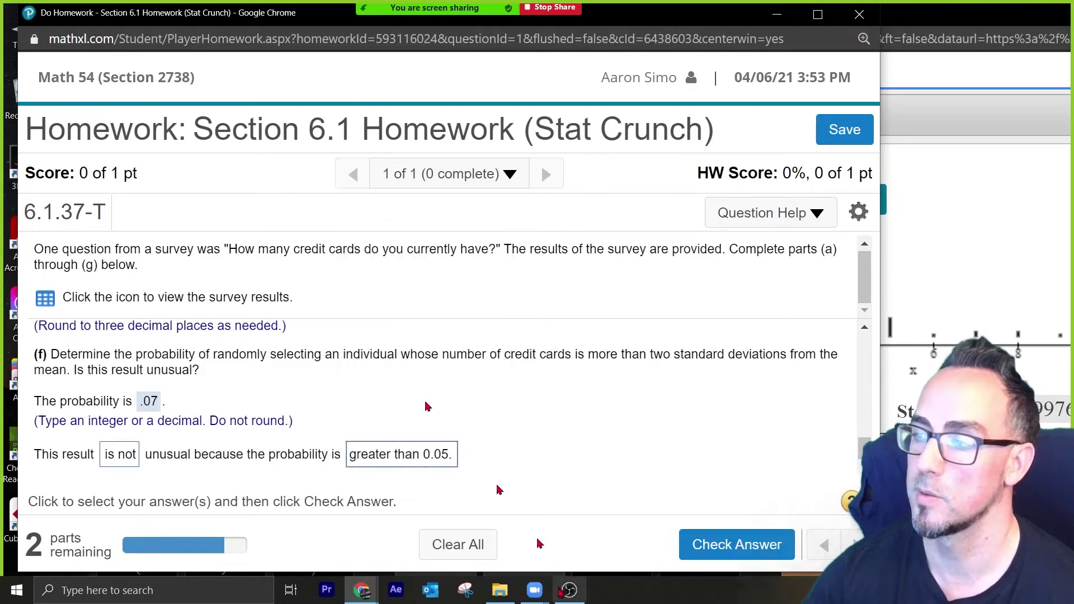
{"action": "left_click", "coordinate": [720, 548]}
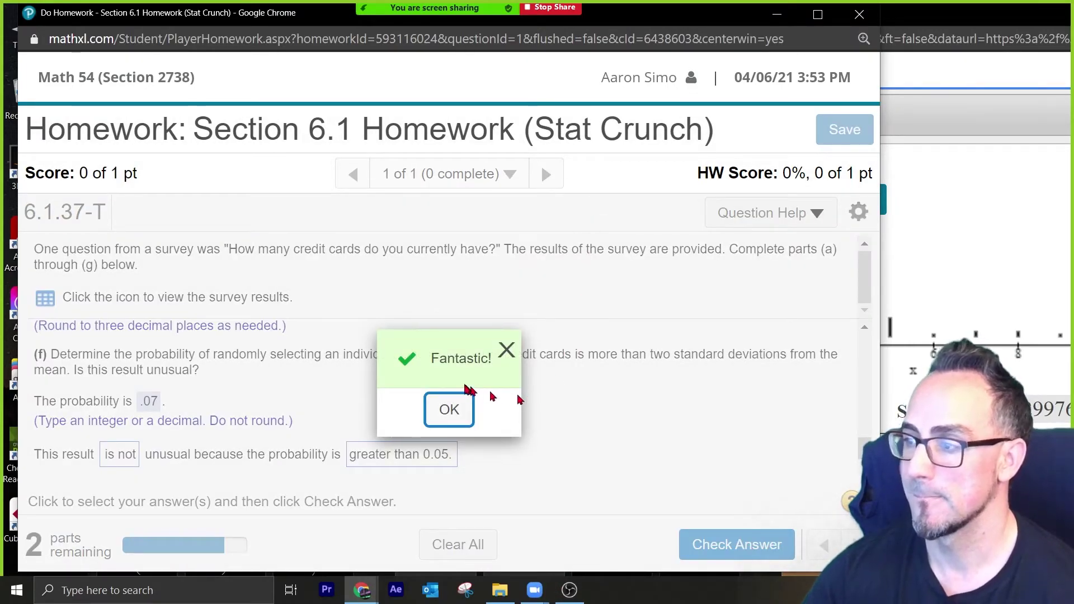
{"action": "left_click", "coordinate": [453, 407]}
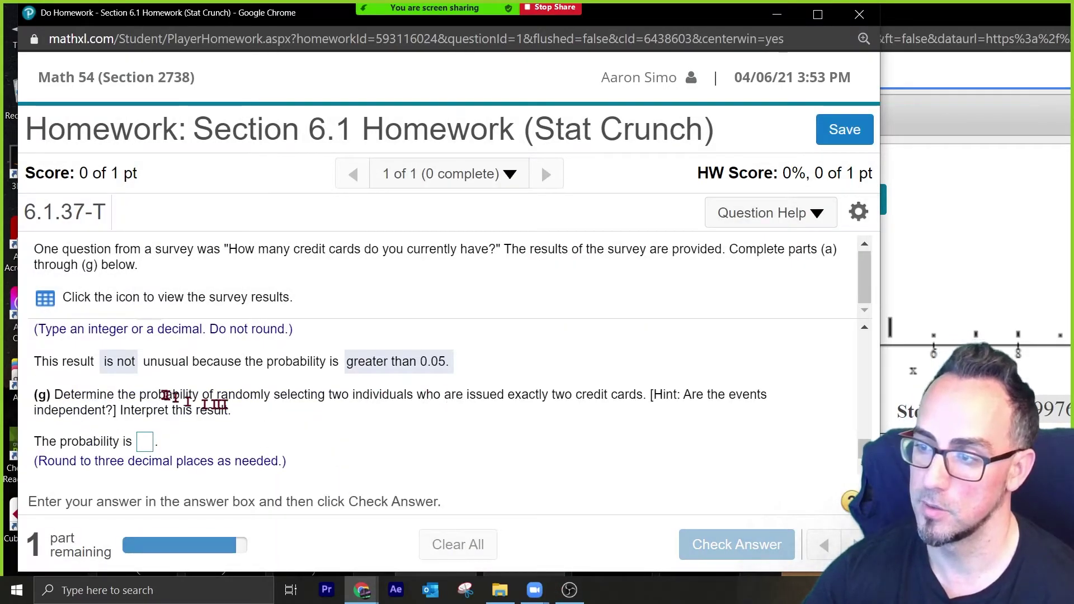
Read the part (g) question about two individuals with exactly two credit cards, highlighting its text
{"action": "left_click_drag", "start_coordinate": [146, 395], "coordinate": [230, 411]}
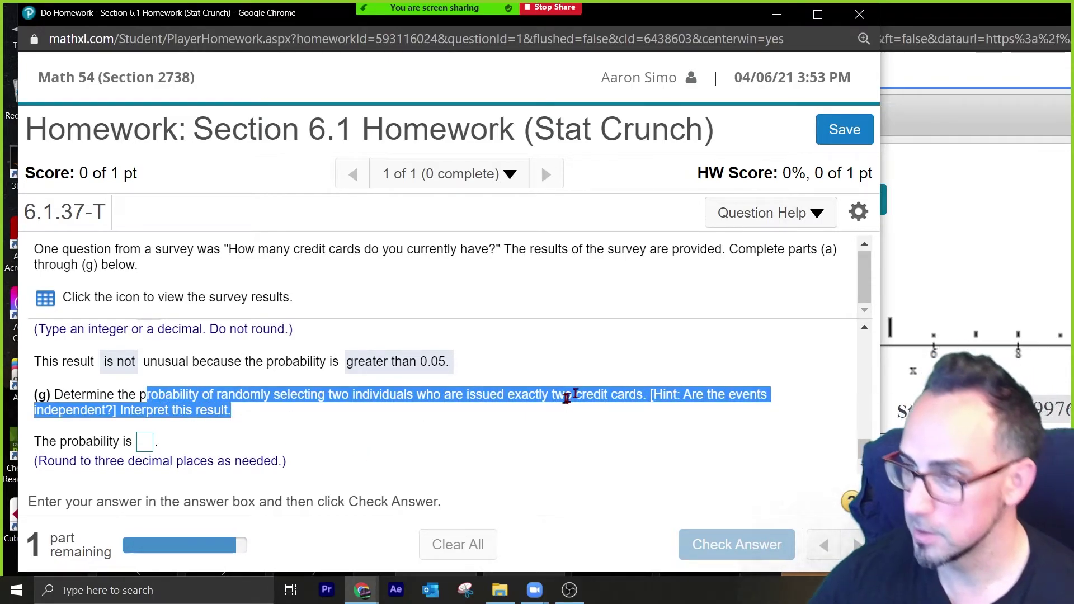
{"action": "left_click", "coordinate": [600, 336]}
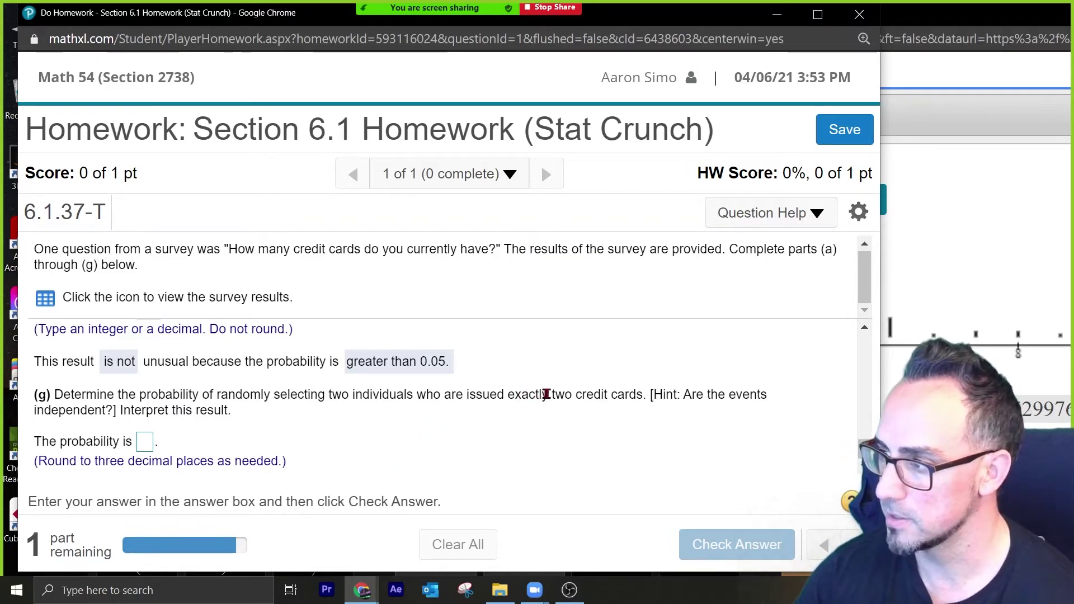
Reread the part (g) wording and highlight its hint asking whether the events are independent
{"action": "left_click_drag", "start_coordinate": [553, 395], "coordinate": [668, 442]}
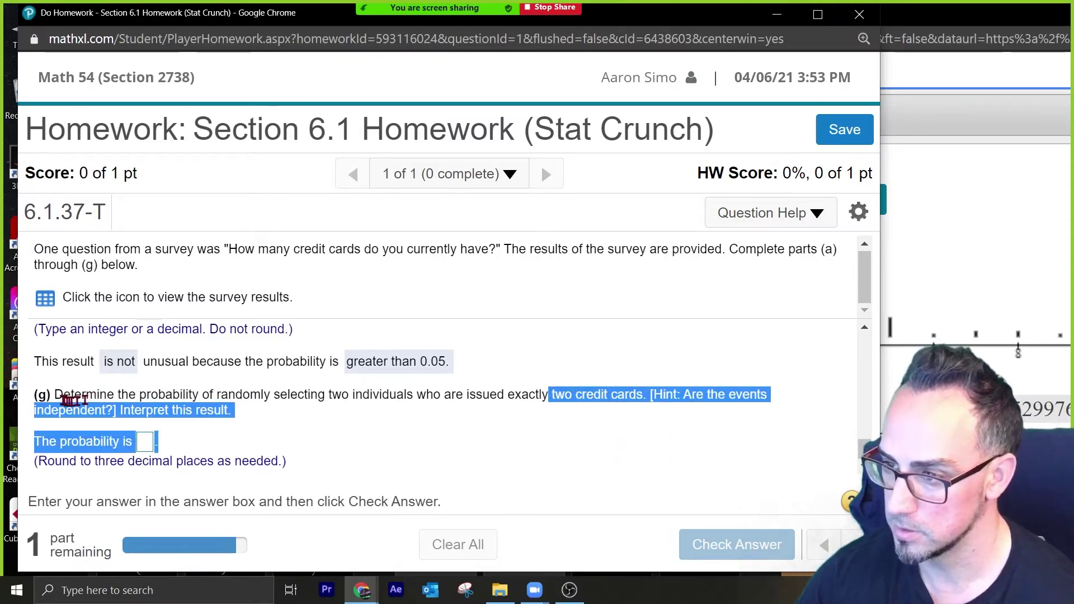
{"action": "left_click_drag", "start_coordinate": [58, 397], "coordinate": [263, 423]}
{"action": "left_click", "coordinate": [185, 423]}
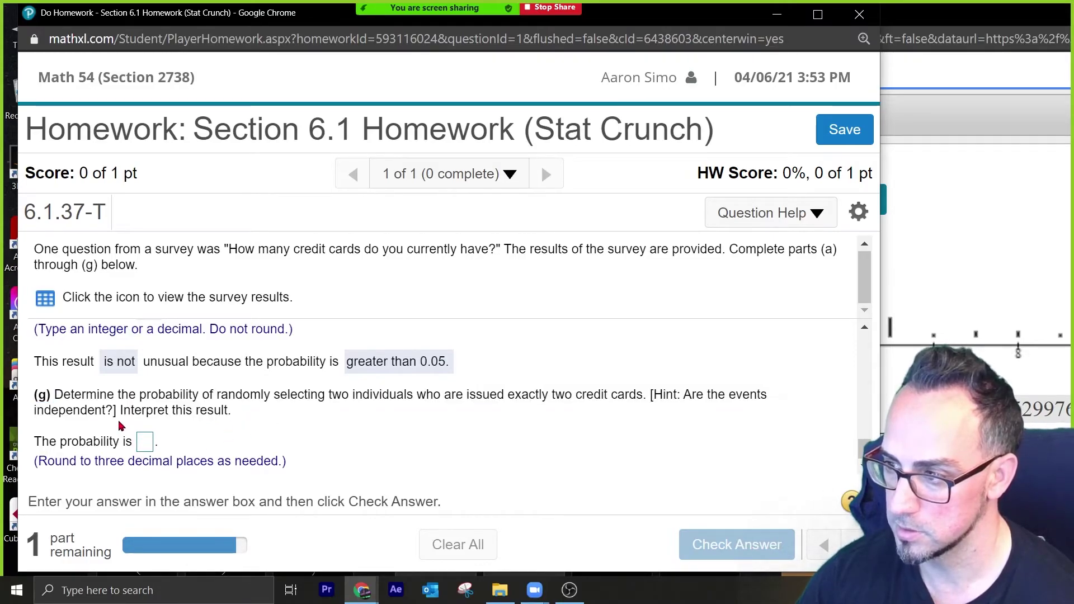
{"action": "left_click_drag", "start_coordinate": [706, 395], "coordinate": [765, 410]}
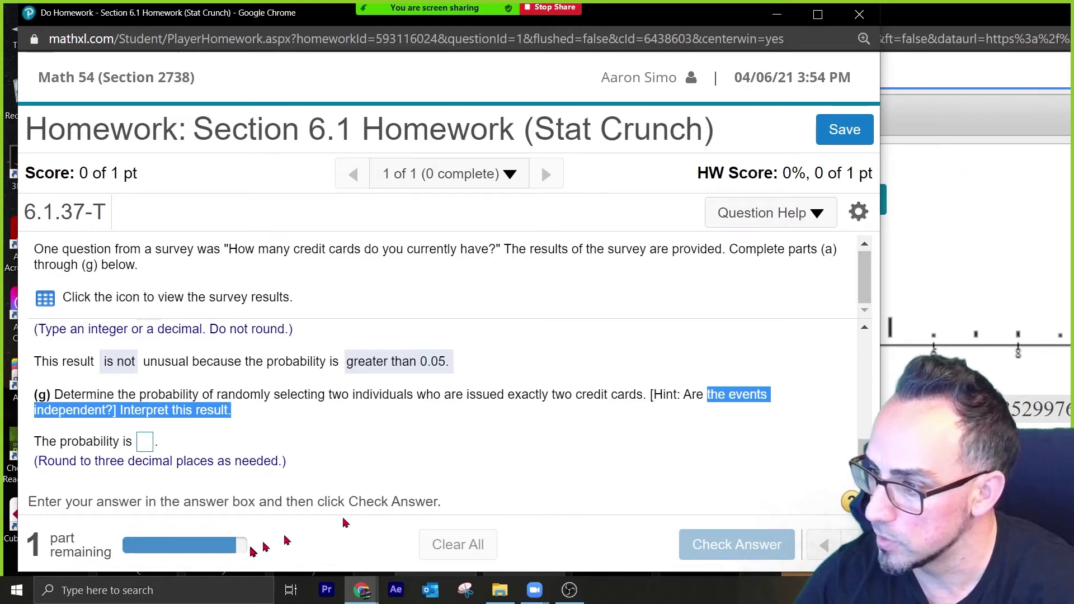
Switch to the Desmos scientific calculator and start a new line reading "p(you have 2 credit cards) ="
{"action": "mouse_move", "coordinate": [362, 589]}
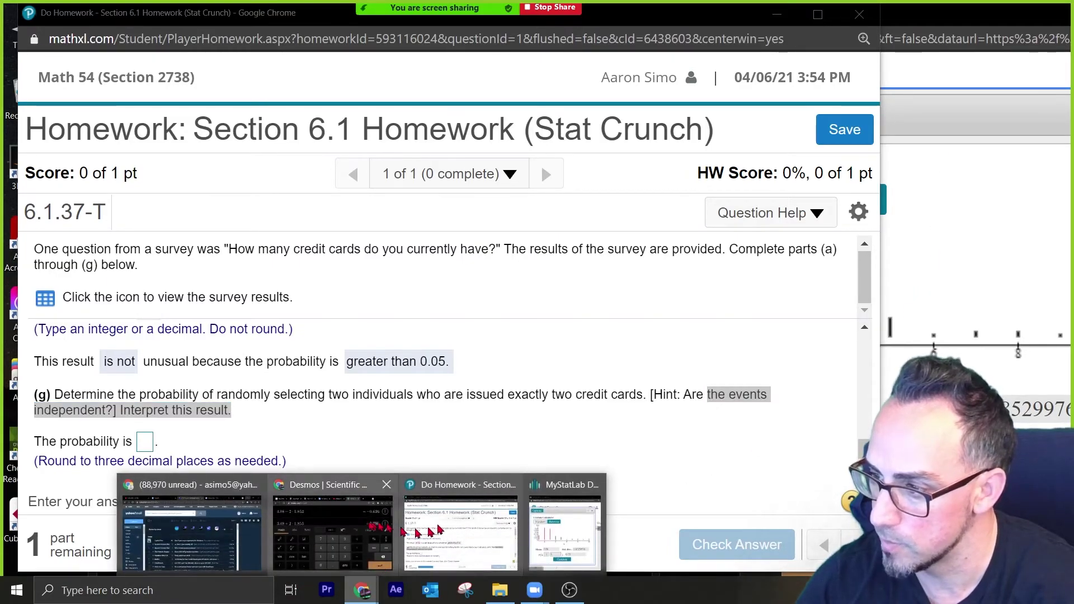
{"action": "left_click", "coordinate": [437, 530]}
{"action": "left_click", "coordinate": [414, 250]}
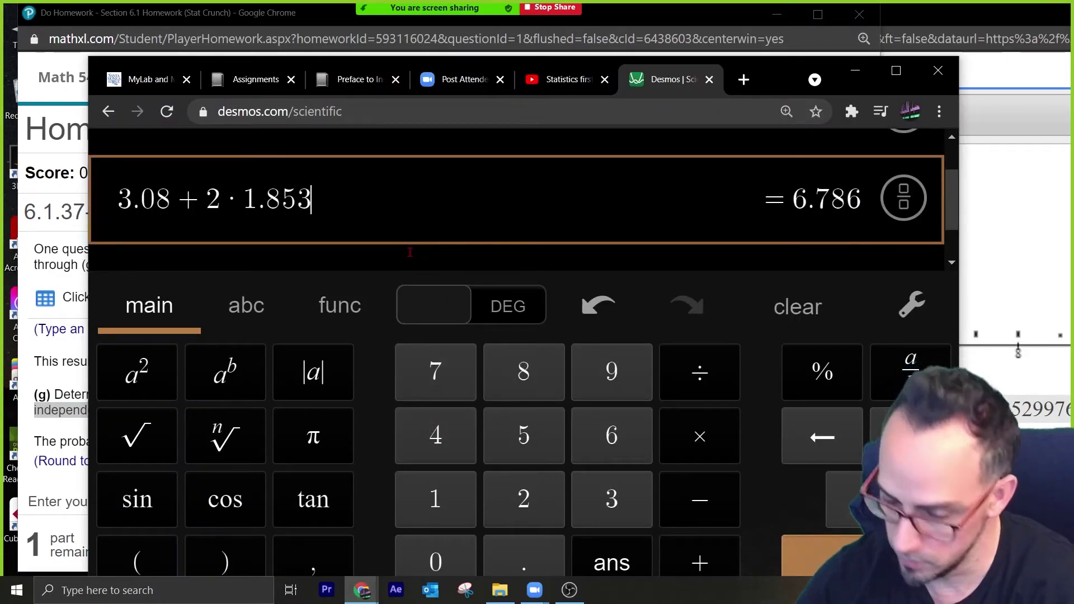
{"action": "key", "text": "Return"}
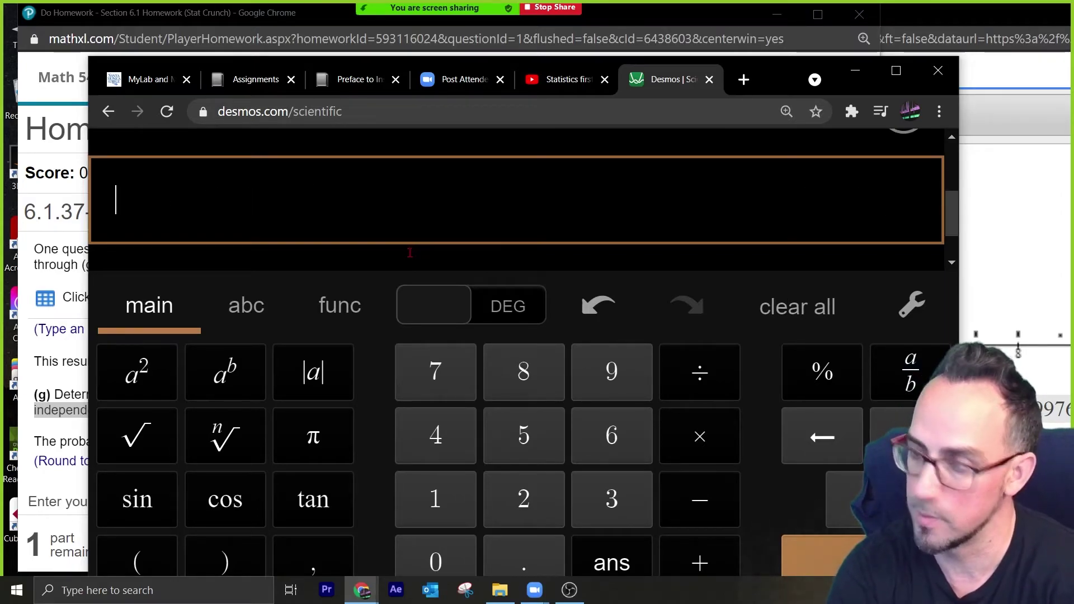
{"action": "type", "text": "p("}
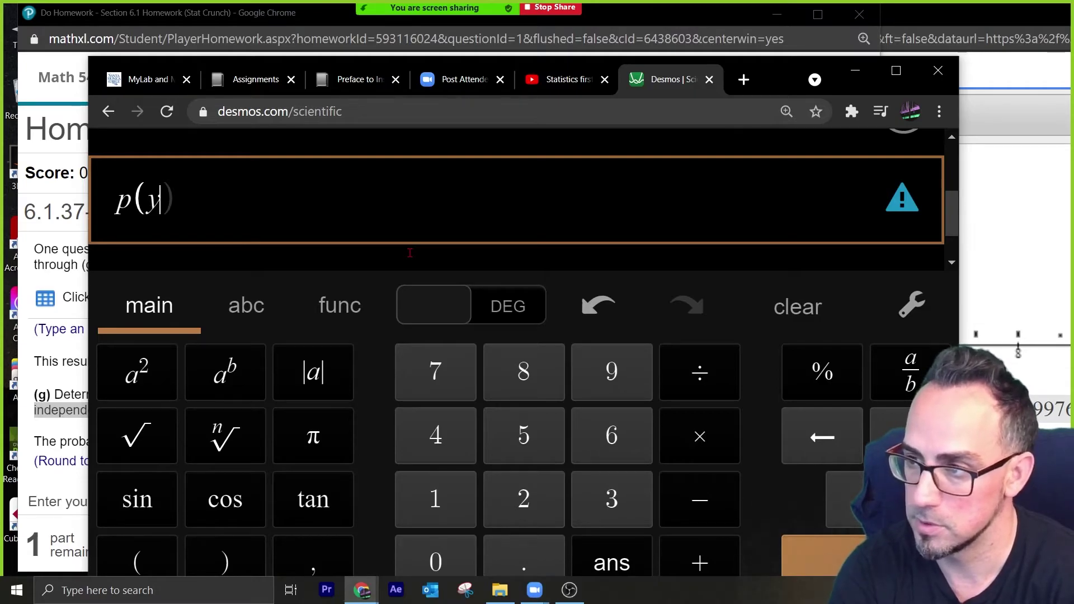
{"action": "type", "text": "you have 2 cr"}
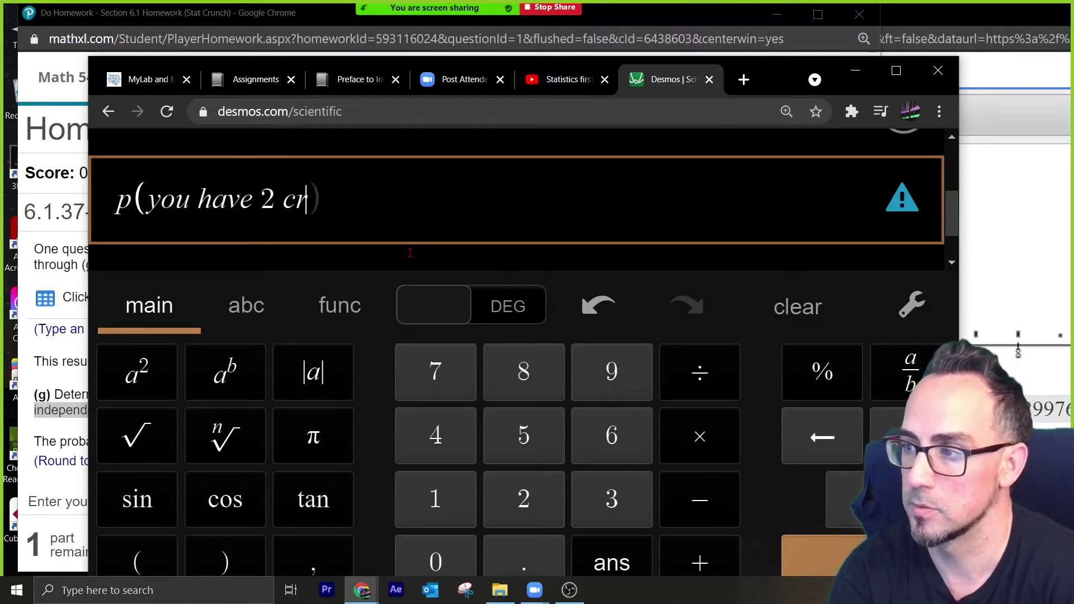
{"action": "type", "text": "edit cards) ="}
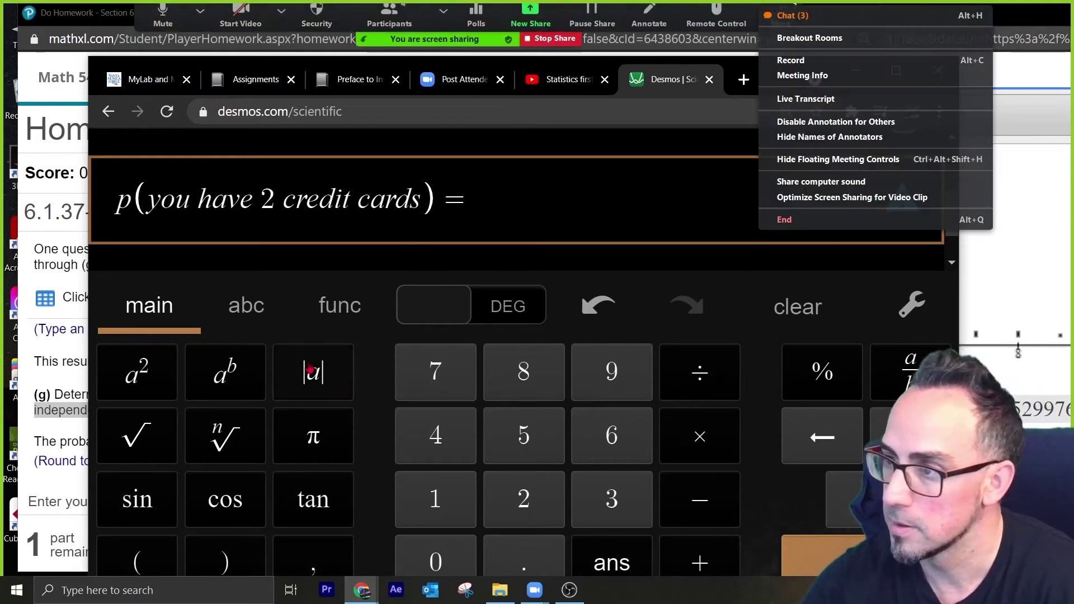
Look up the probability for two cards in the homework's part (c) table and complete the Desmos line with 0.33
{"action": "left_click", "coordinate": [85, 439]}
{"action": "scroll", "coordinate": [85, 439], "scroll_direction": "up", "scroll_amount": 10}
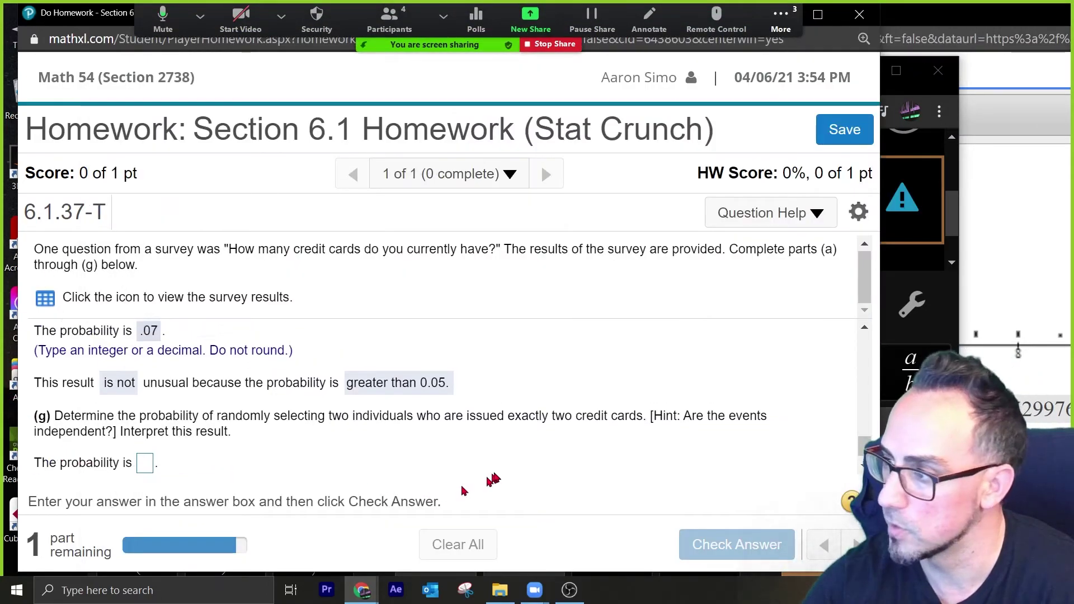
{"action": "scroll", "coordinate": [578, 453], "scroll_direction": "down", "scroll_amount": 2}
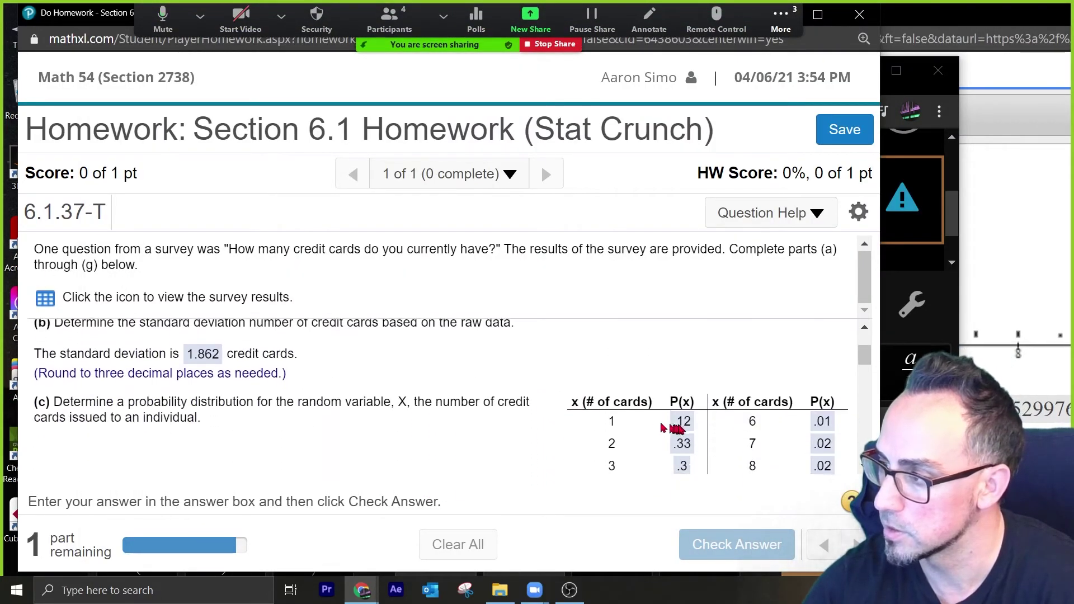
{"action": "left_click_drag", "start_coordinate": [680, 445], "coordinate": [684, 440]}
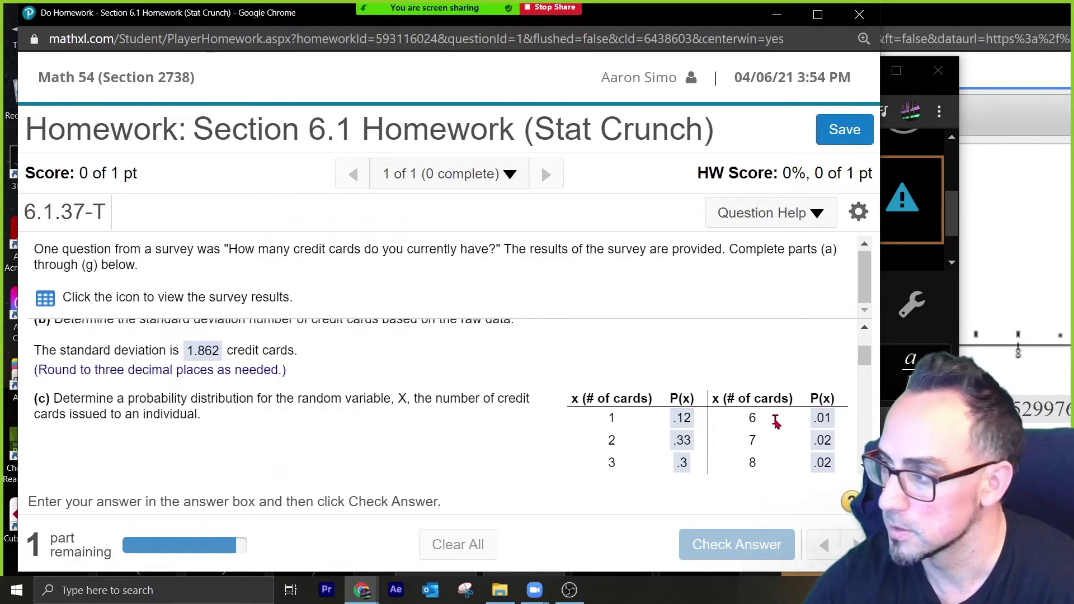
{"action": "left_click", "coordinate": [943, 218]}
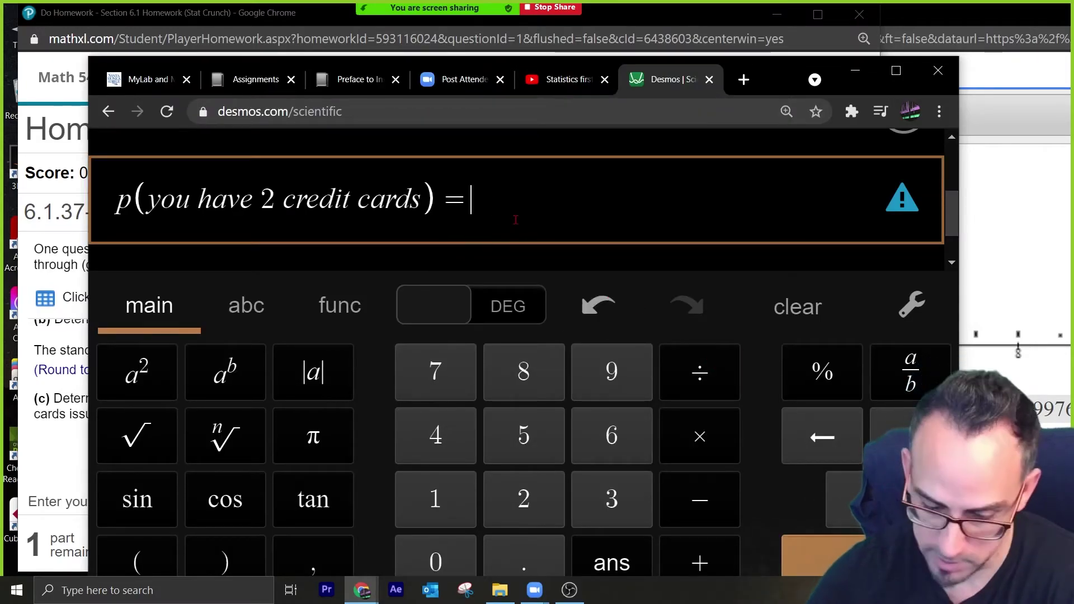
{"action": "type", "text": "0.33"}
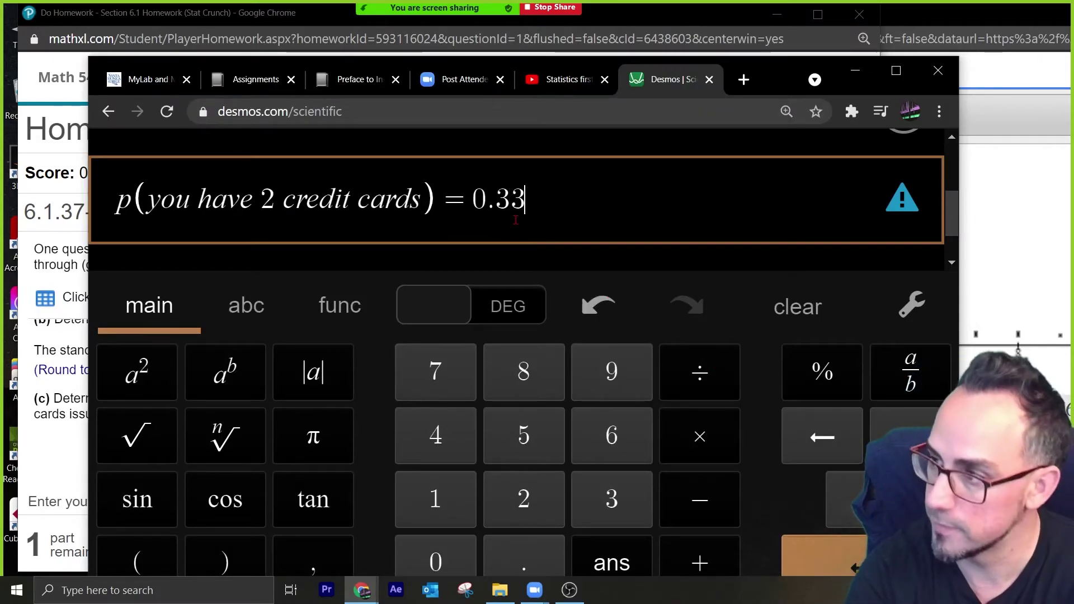
On a new Desmos line, multiply 0.33 by 0.33, with the page zoomed out to 150%
{"action": "key", "text": "ctrl+a"}
{"action": "key", "text": "BackSpace"}
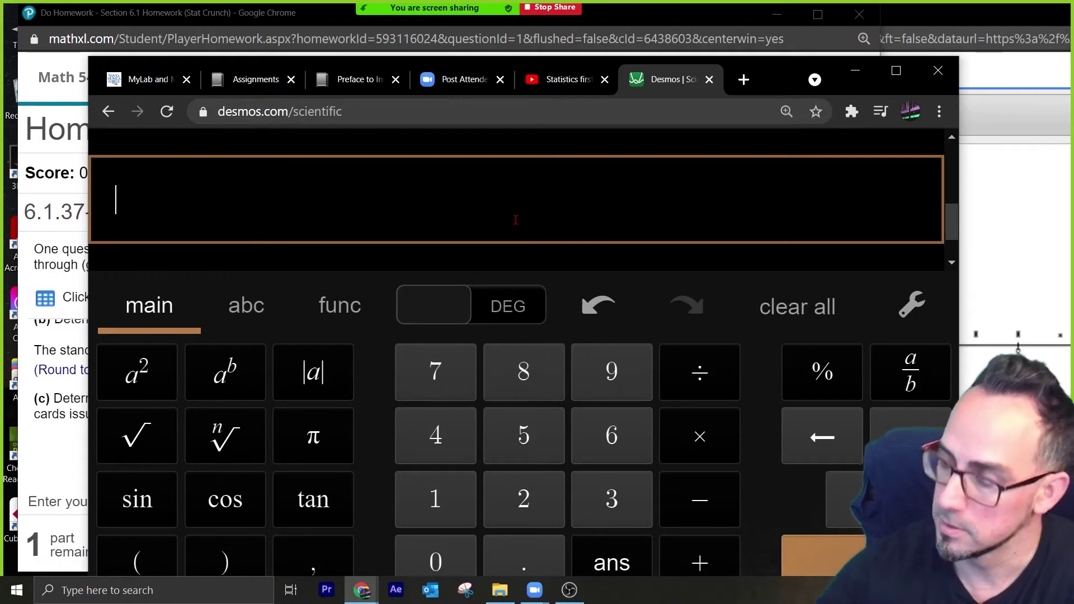
{"action": "key", "text": "ctrl+minus"}
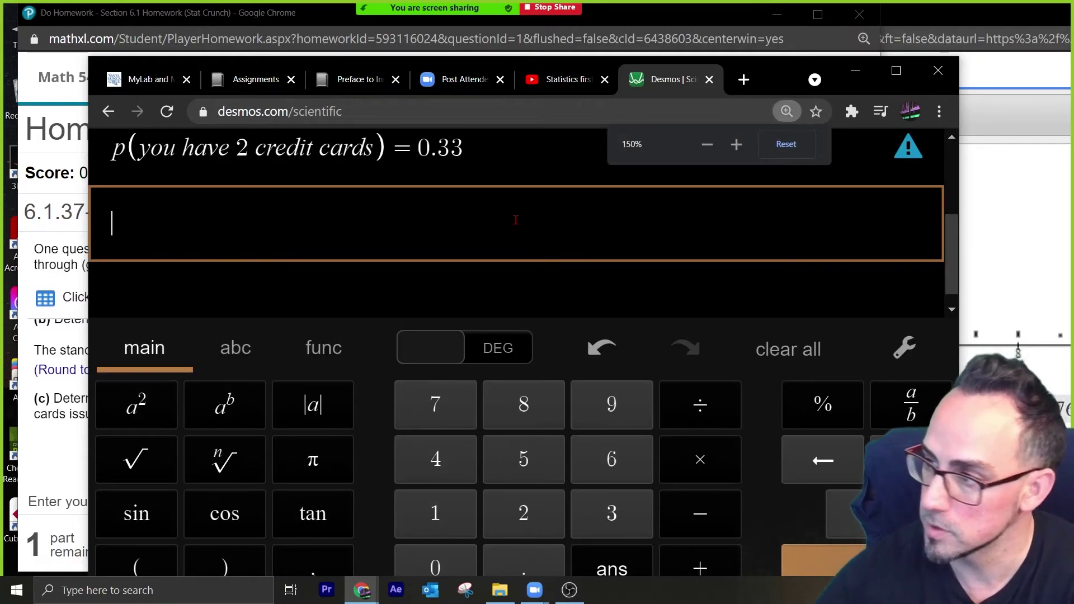
{"action": "scroll", "coordinate": [531, 228], "scroll_direction": "up", "scroll_amount": 2}
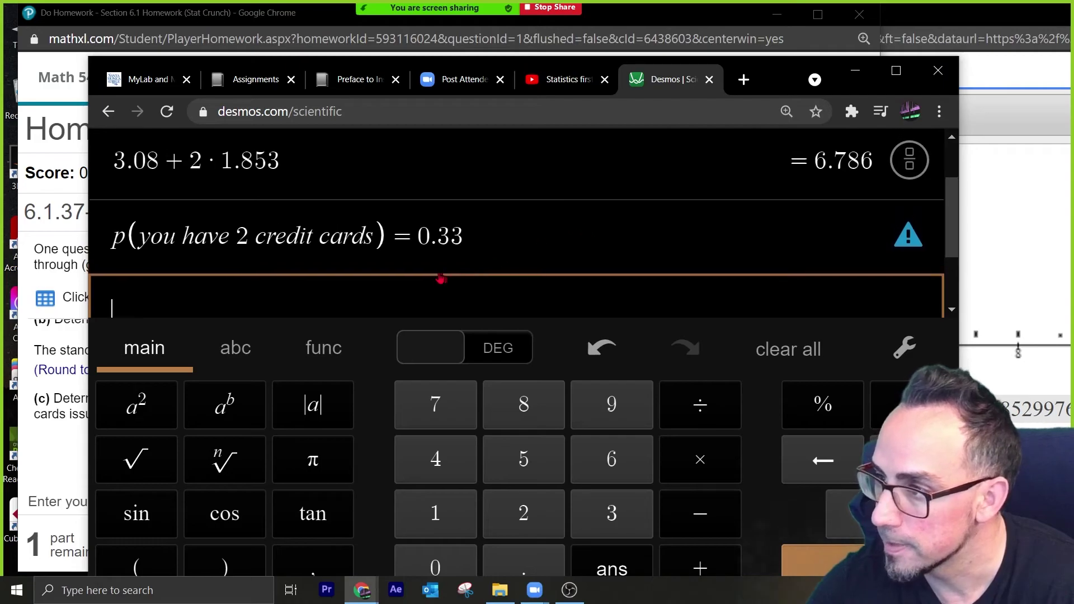
{"action": "scroll", "coordinate": [427, 240], "scroll_direction": "down", "scroll_amount": 2}
{"action": "type", "text": "0.33 ·*0.33"}
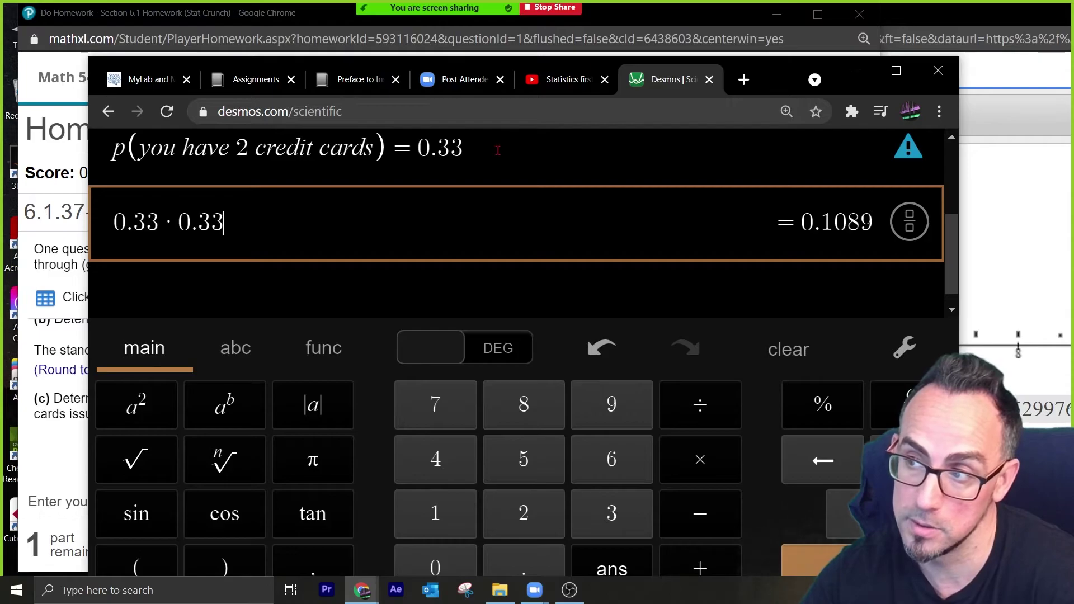
Return to the homework, enter 0.109 as the part (g) probability, check the answer and dismiss the feedback
{"action": "left_click", "coordinate": [1035, 234]}
{"action": "left_click", "coordinate": [70, 456]}
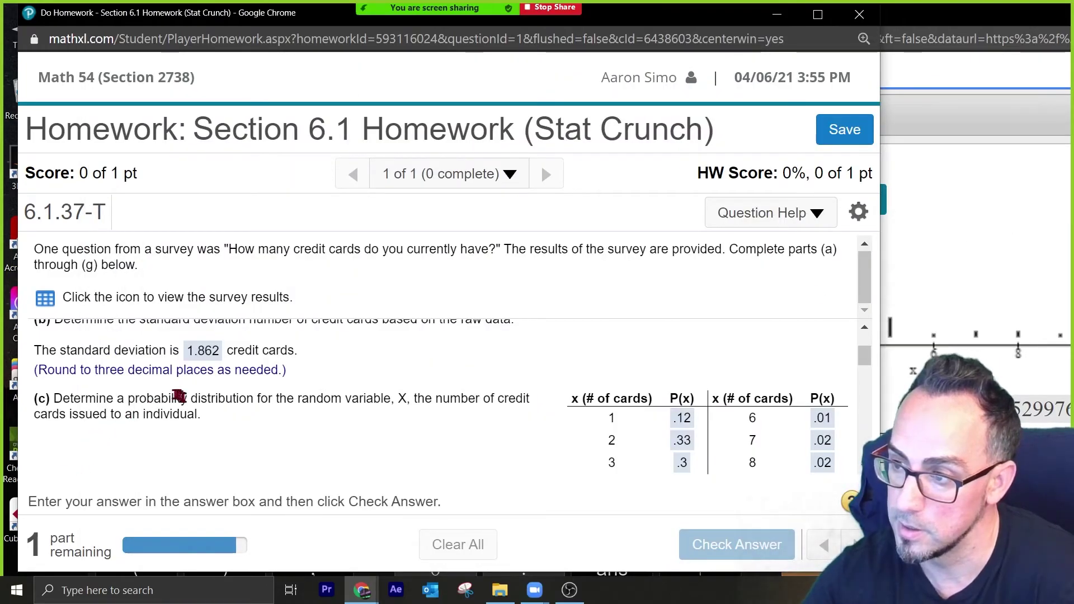
{"action": "scroll", "coordinate": [177, 427], "scroll_direction": "down", "scroll_amount": 10}
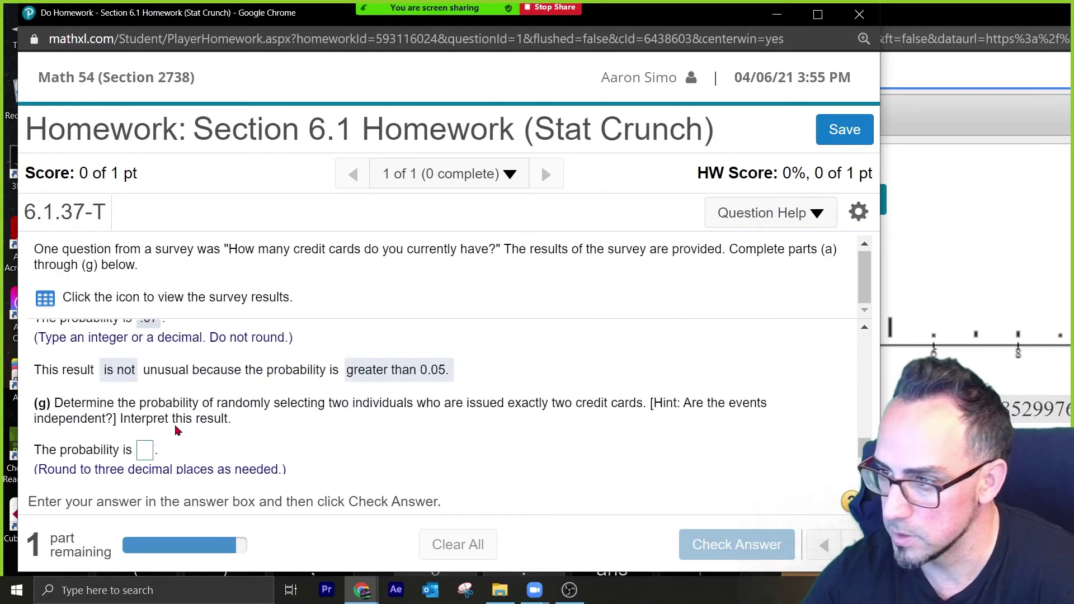
{"action": "left_click_drag", "start_coordinate": [165, 394], "coordinate": [347, 398]}
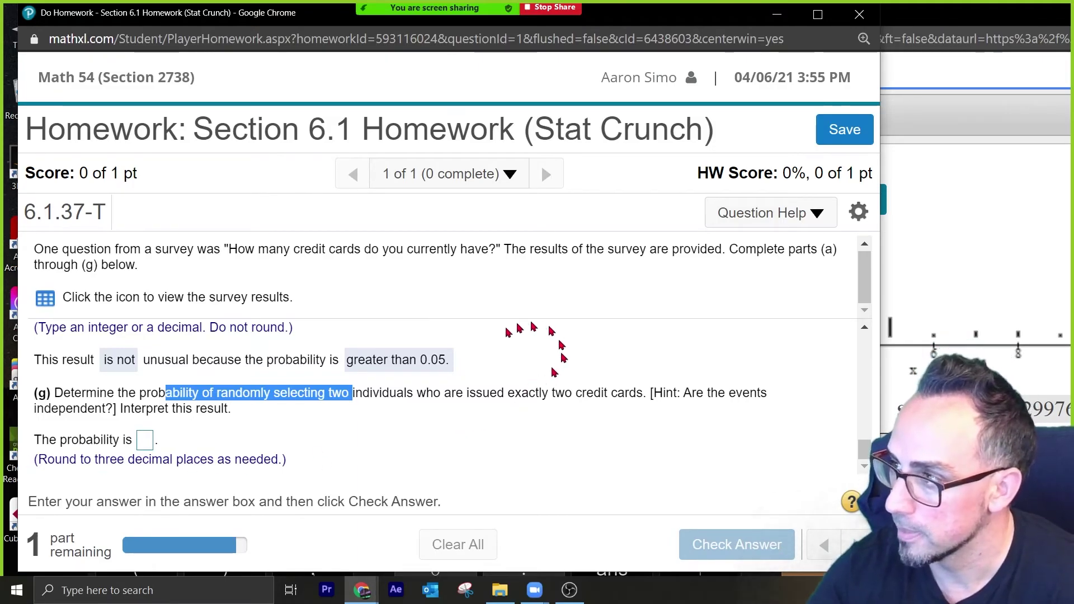
{"action": "left_click", "coordinate": [144, 441]}
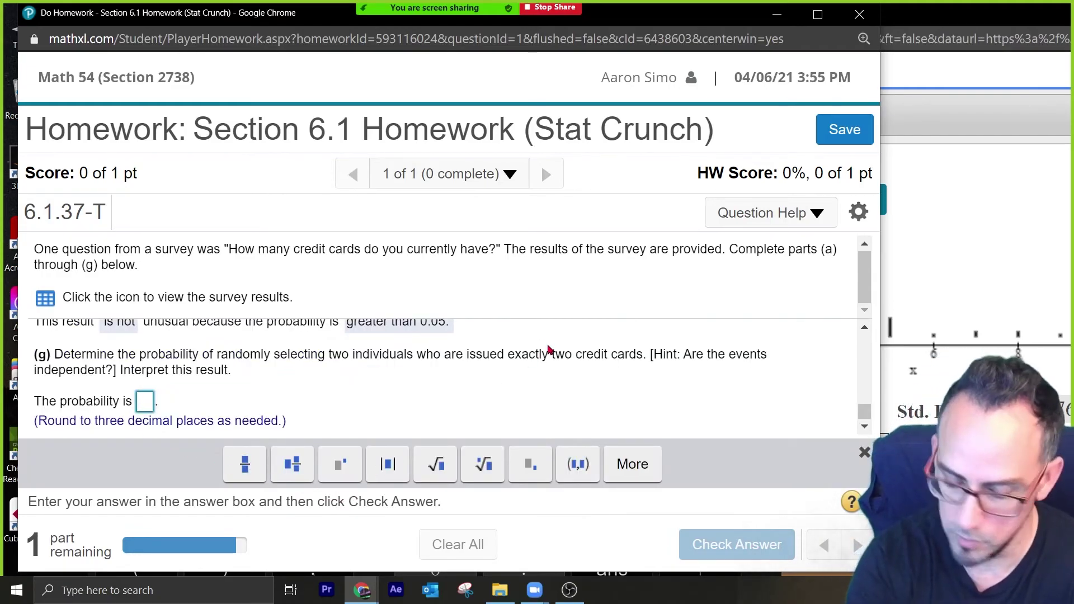
{"action": "type", "text": "0.109"}
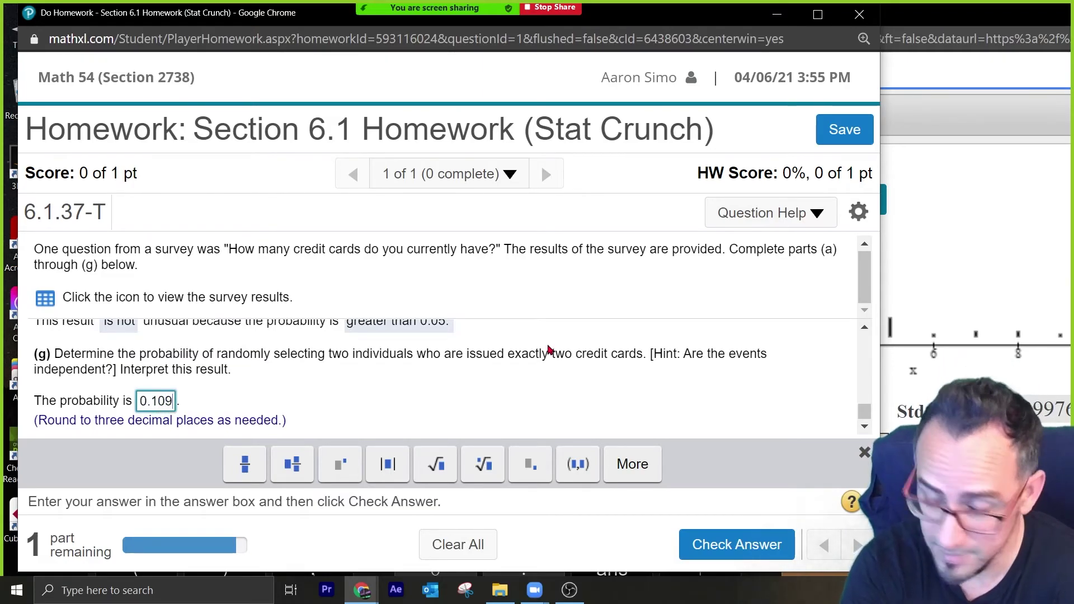
{"action": "key", "text": "Return"}
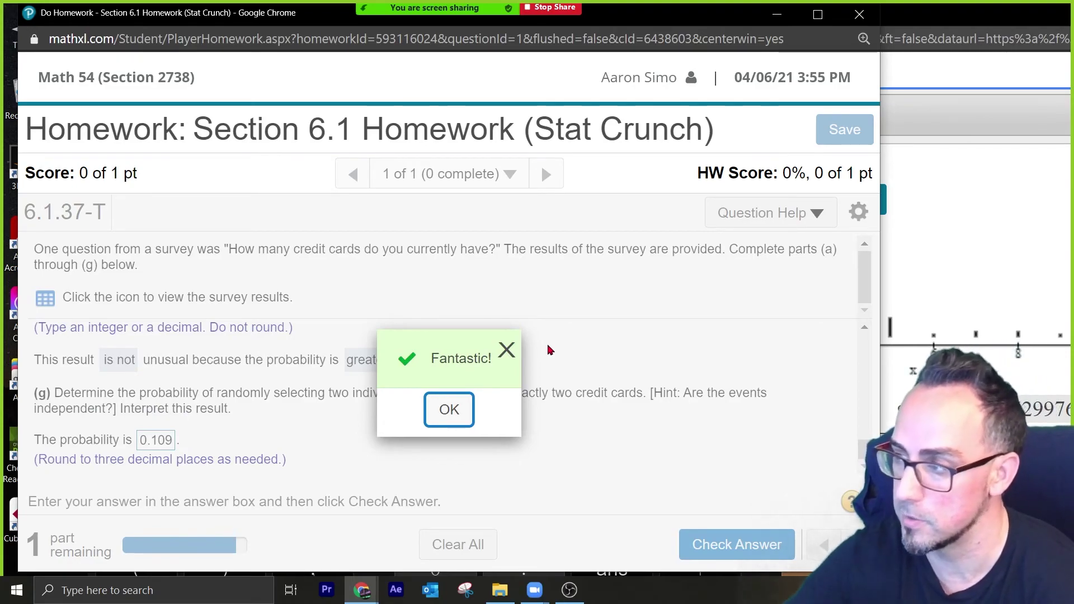
{"action": "left_click", "coordinate": [448, 410]}
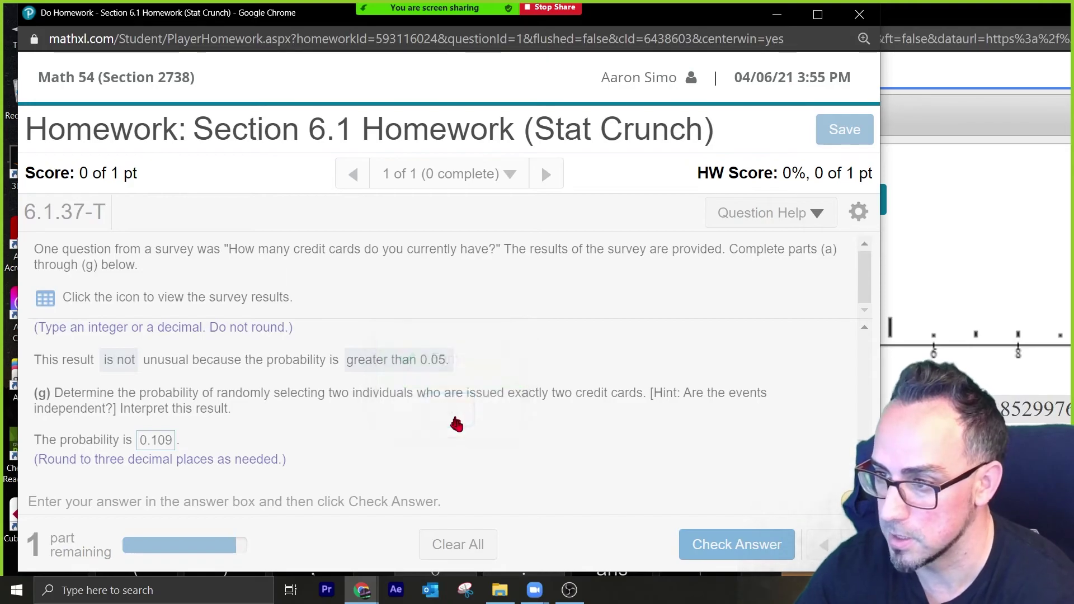
Read the part (g) interpretation prompt and compare its answer choices, highlighting the text of choices A and B
{"action": "scroll", "coordinate": [401, 436], "scroll_direction": "up", "scroll_amount": 5}
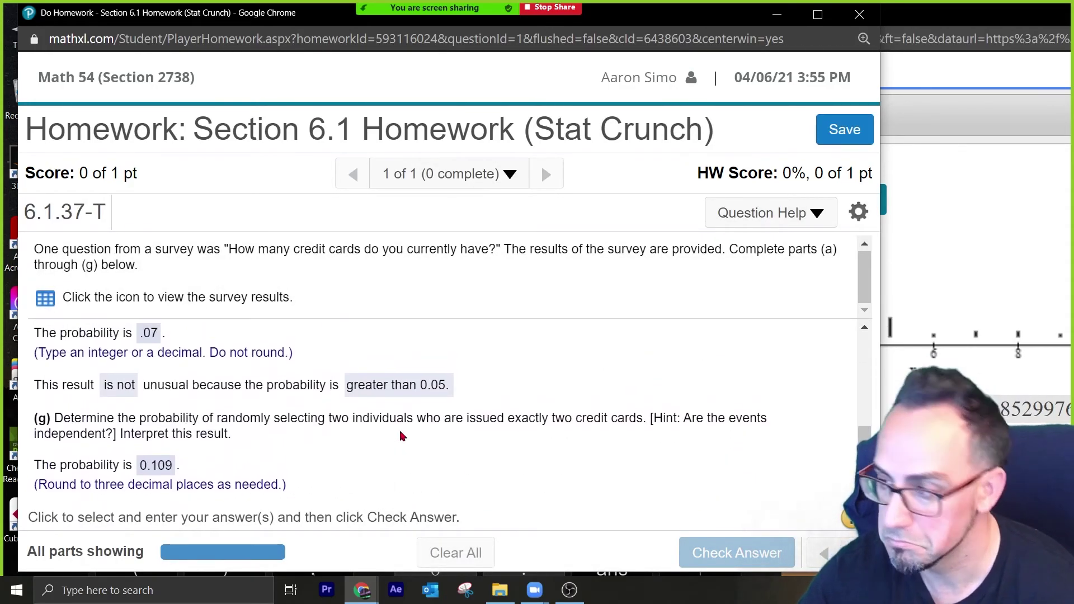
{"action": "left_click_drag", "start_coordinate": [351, 417], "coordinate": [427, 435]}
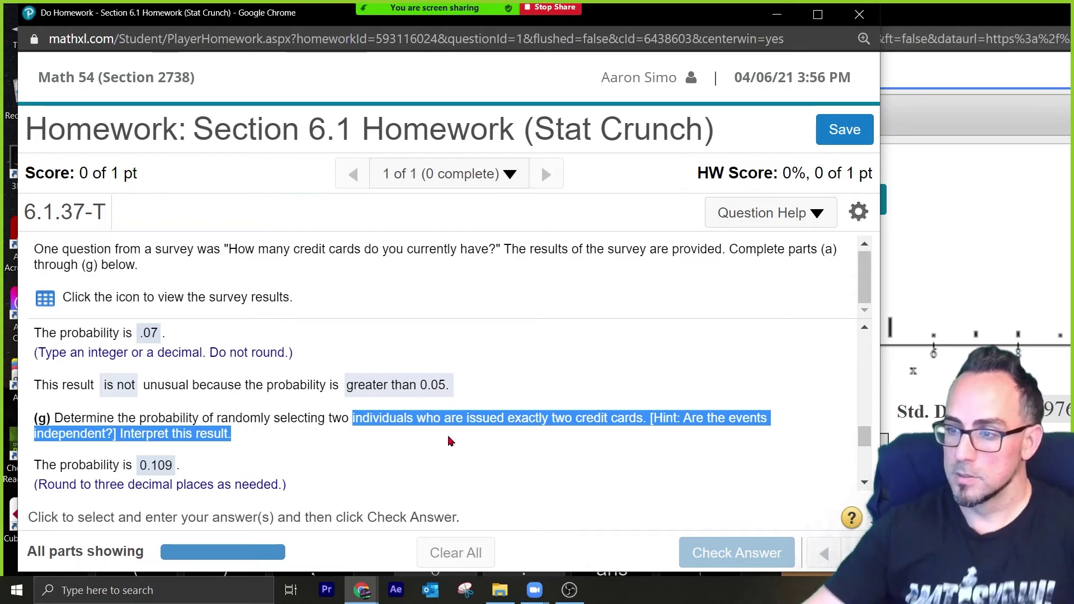
{"action": "scroll", "coordinate": [299, 452], "scroll_direction": "down", "scroll_amount": 5}
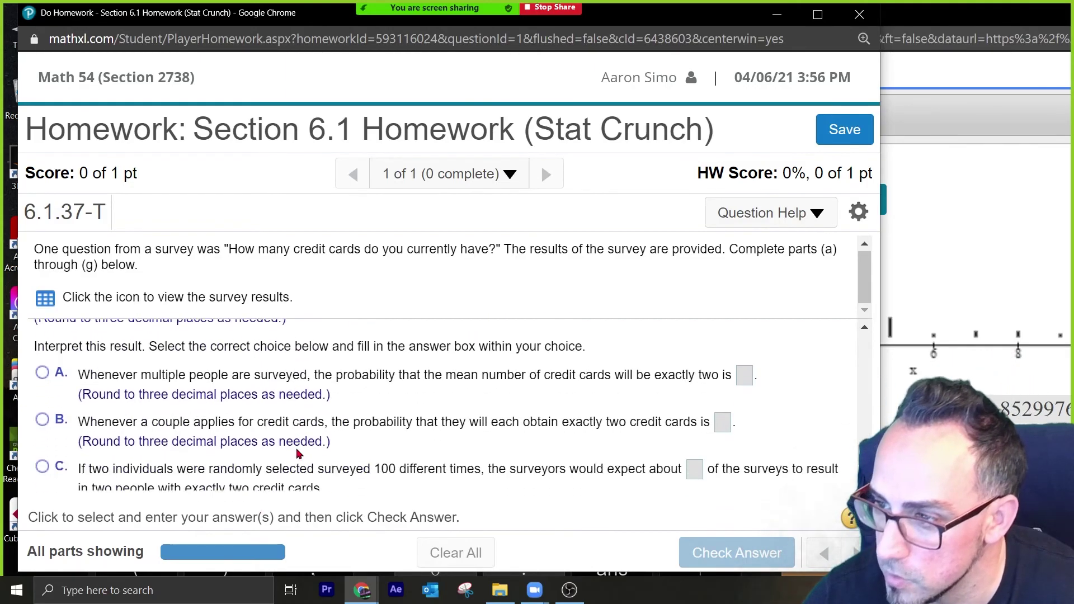
{"action": "left_click_drag", "start_coordinate": [230, 332], "coordinate": [576, 431]}
{"action": "scroll", "coordinate": [594, 422], "scroll_direction": "down", "scroll_amount": 3}
{"action": "scroll", "coordinate": [598, 421], "scroll_direction": "up", "scroll_amount": 1}
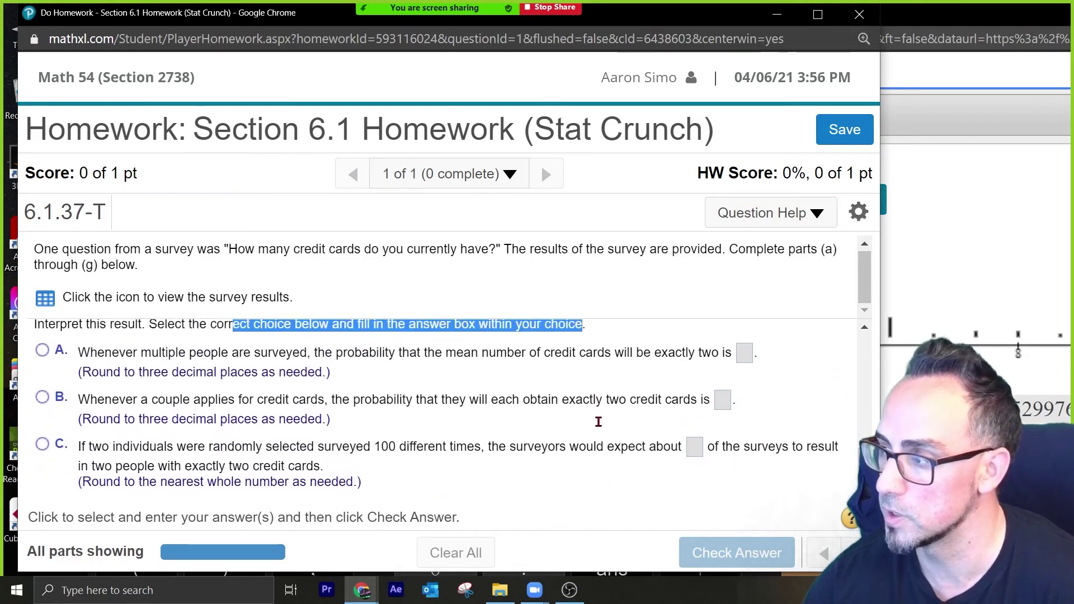
{"action": "scroll", "coordinate": [598, 421], "scroll_direction": "up", "scroll_amount": 1}
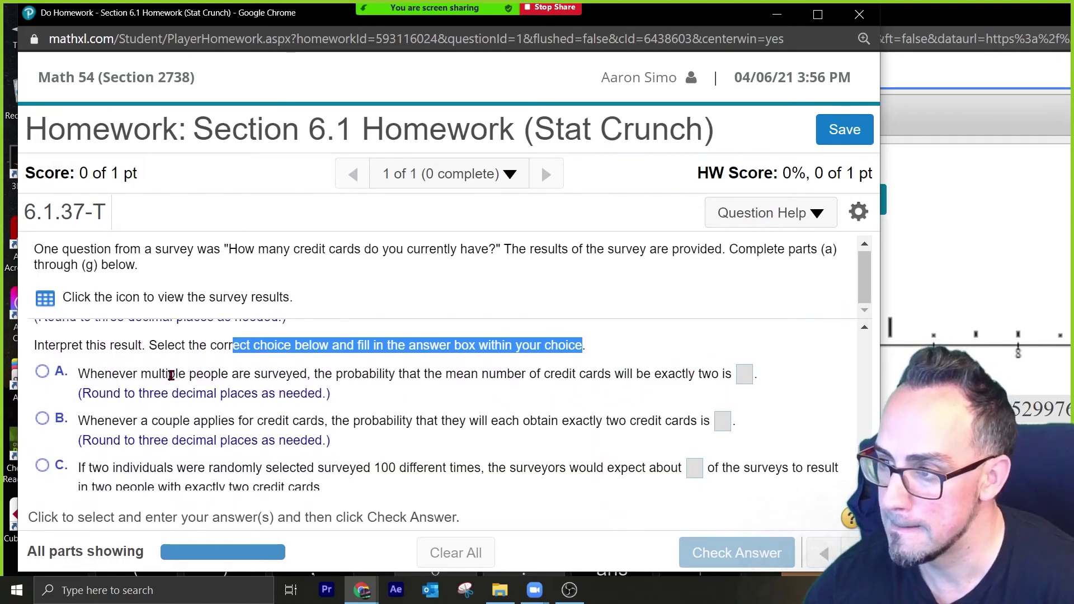
{"action": "left_click_drag", "start_coordinate": [170, 374], "coordinate": [326, 391]}
{"action": "left_click_drag", "start_coordinate": [158, 425], "coordinate": [302, 430]}
Select interpretation choice C, enter 11 as the expected number of surveys, check the answer and dismiss the feedback
{"action": "left_click_drag", "start_coordinate": [165, 465], "coordinate": [487, 467]}
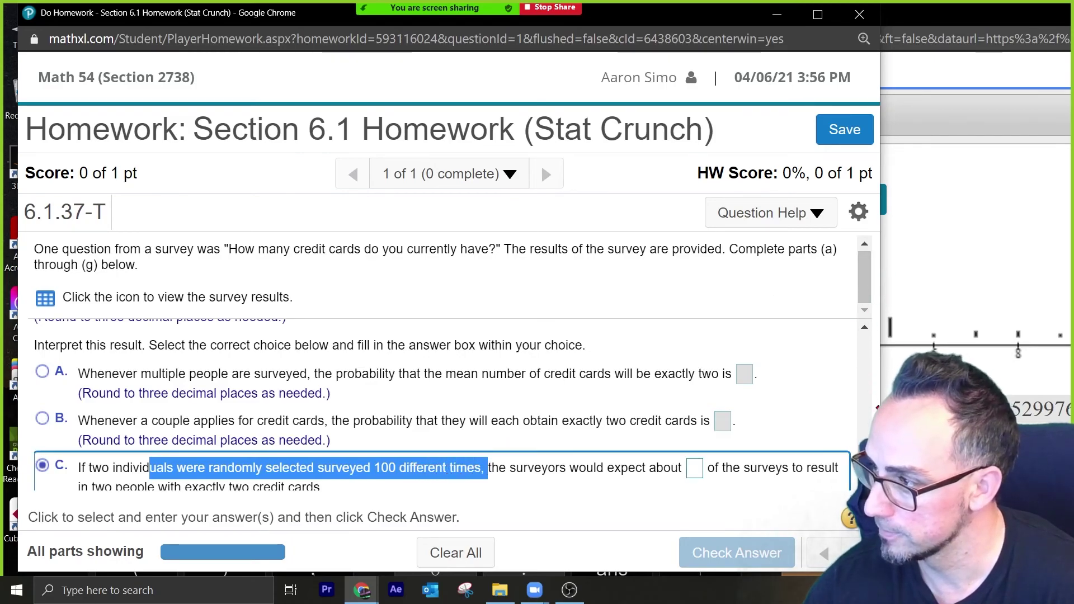
{"action": "scroll", "coordinate": [436, 403], "scroll_direction": "down", "scroll_amount": 1}
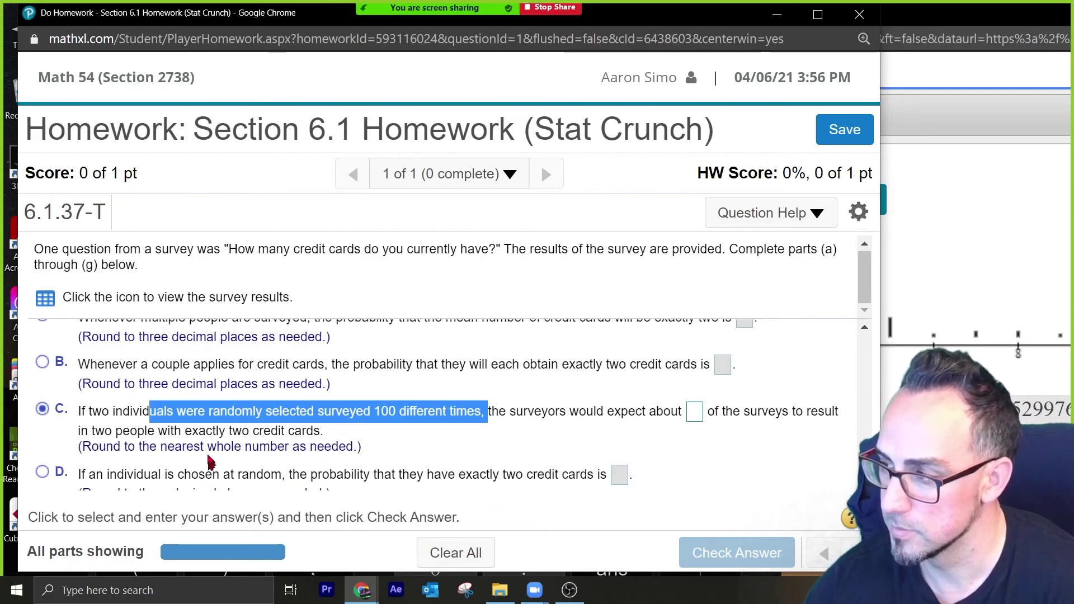
{"action": "left_click", "coordinate": [695, 412]}
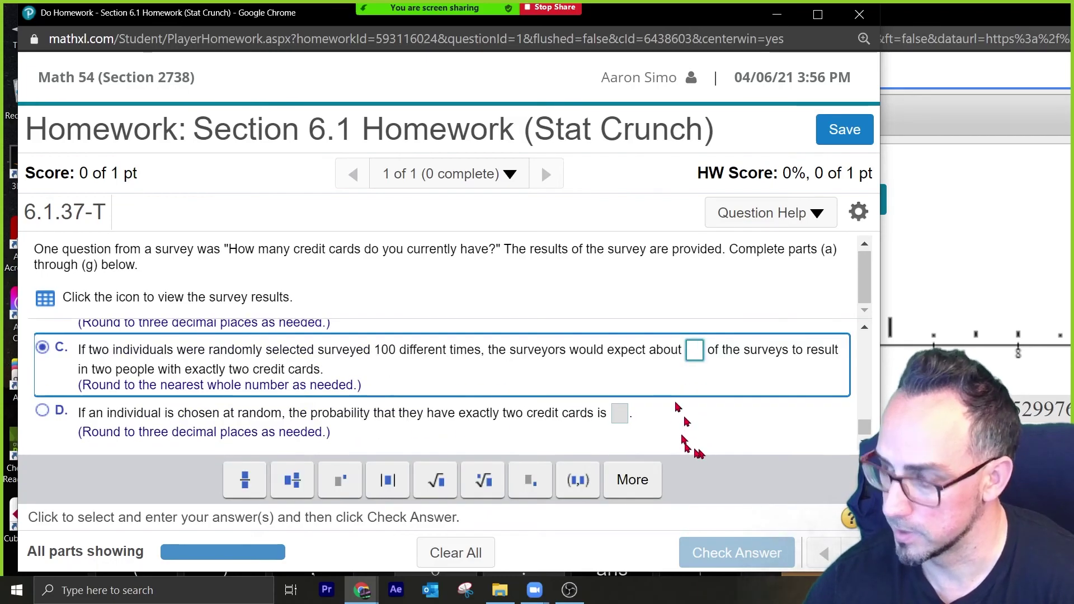
{"action": "type", "text": "11"}
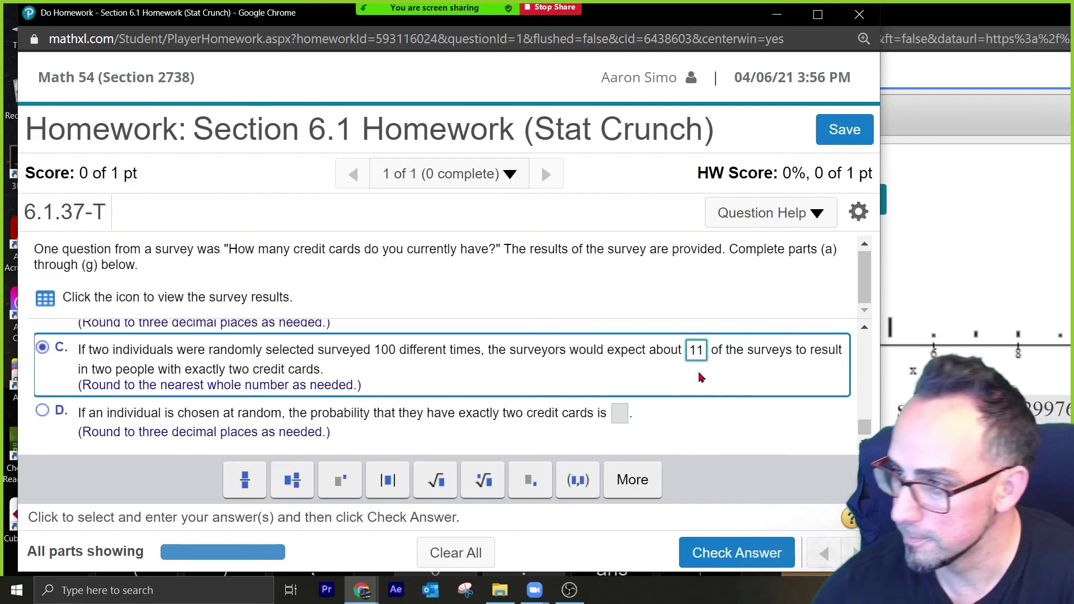
{"action": "left_click", "coordinate": [733, 551]}
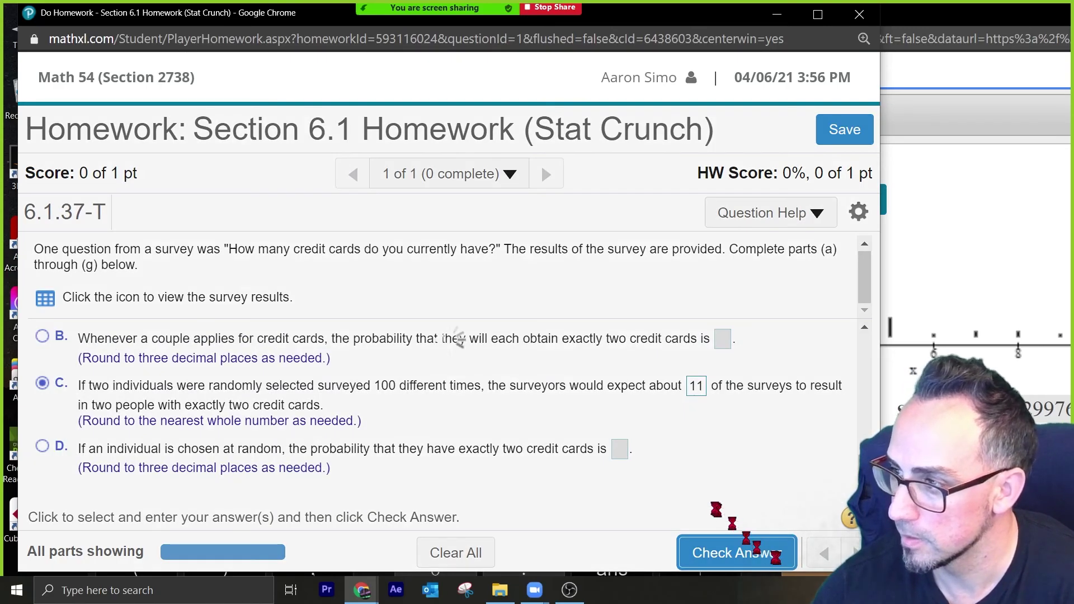
{"action": "left_click", "coordinate": [467, 414]}
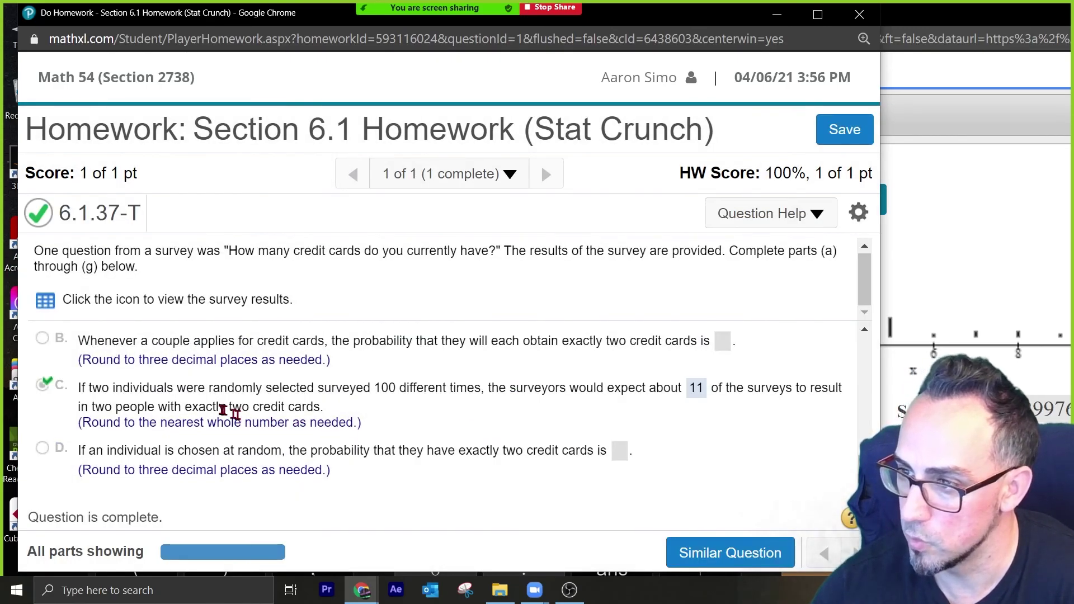
Review the completed part (g) probability and interpretation, and look back at the part (f) answers
{"action": "scroll", "coordinate": [224, 411], "scroll_direction": "up", "scroll_amount": 5}
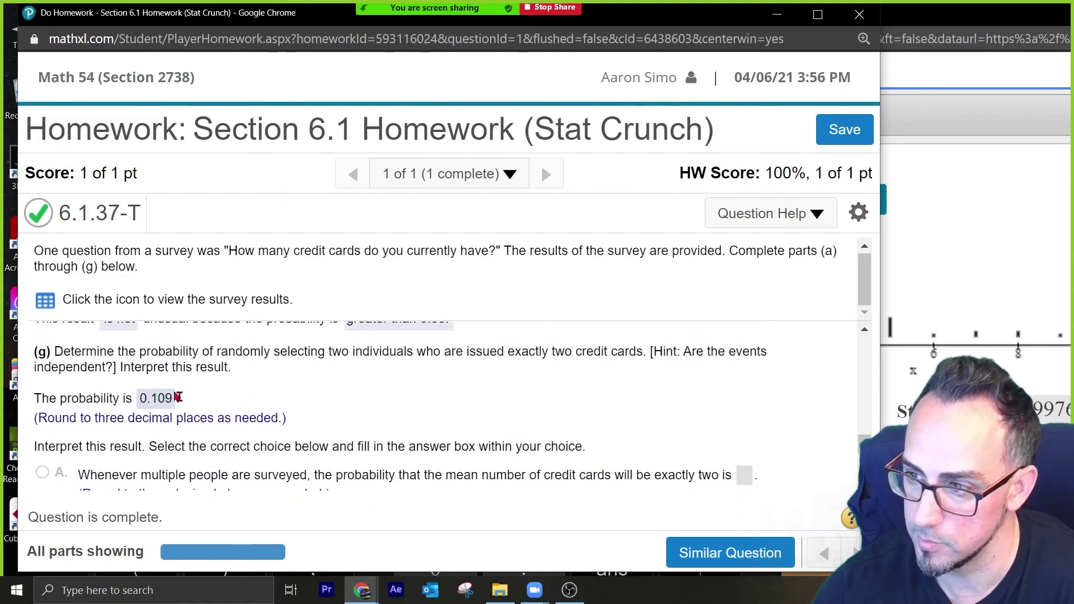
{"action": "scroll", "coordinate": [428, 437], "scroll_direction": "down", "scroll_amount": 5}
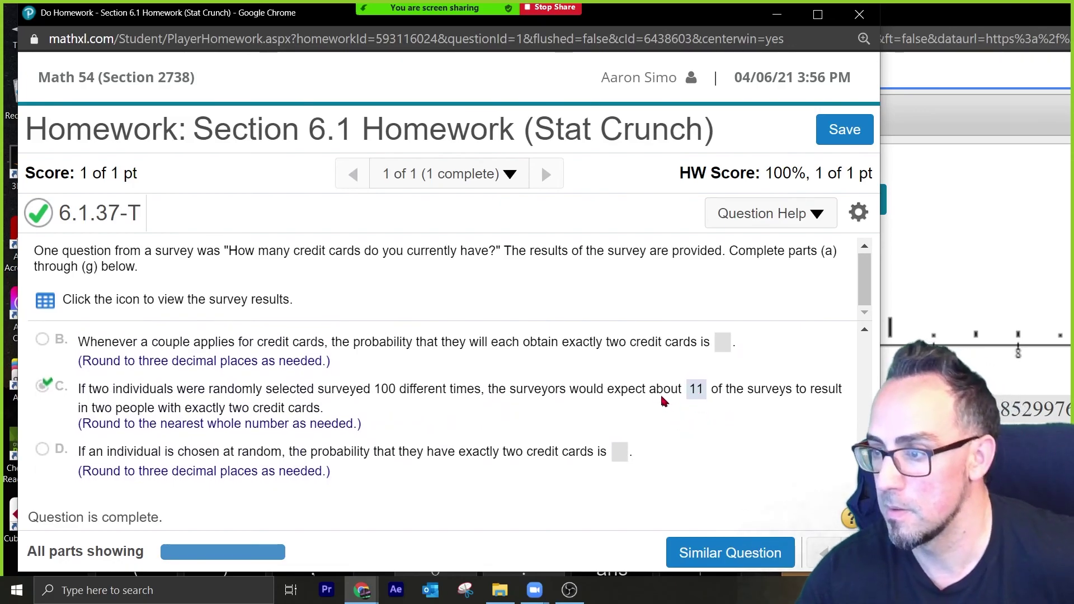
{"action": "scroll", "coordinate": [662, 405], "scroll_direction": "down", "scroll_amount": 1}
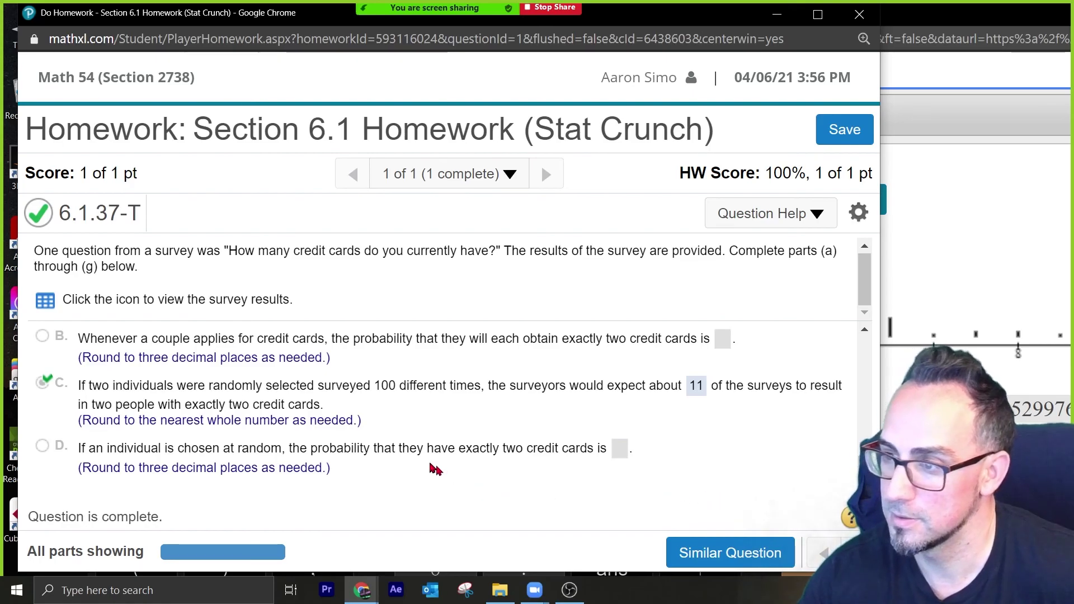
{"action": "scroll", "coordinate": [442, 470], "scroll_direction": "up", "scroll_amount": 5}
{"action": "scroll", "coordinate": [447, 471], "scroll_direction": "up", "scroll_amount": 2}
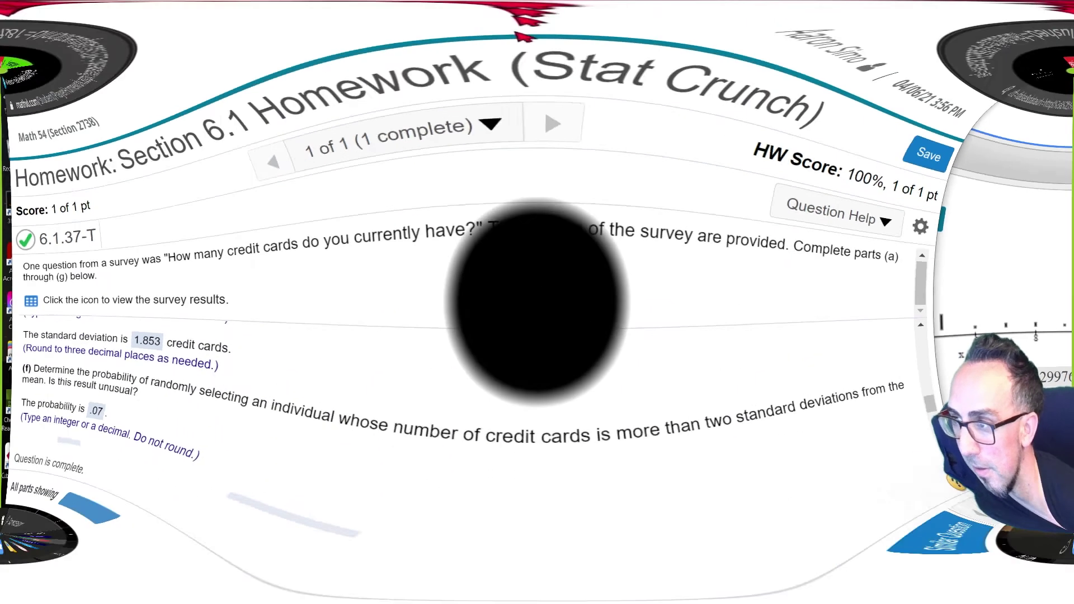